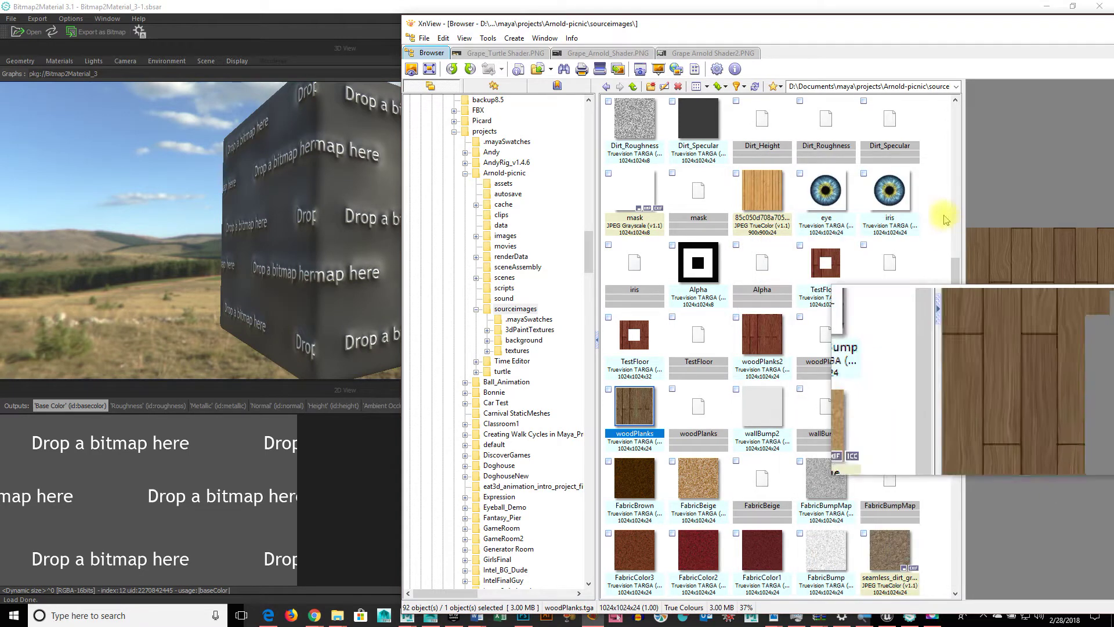
Place the XnView window, showing sourceimages with woodPlanks.tga, beside Bitmap2Material
{"action": "left_click_drag", "start_coordinate": [868, 20], "coordinate": [887, 281]}
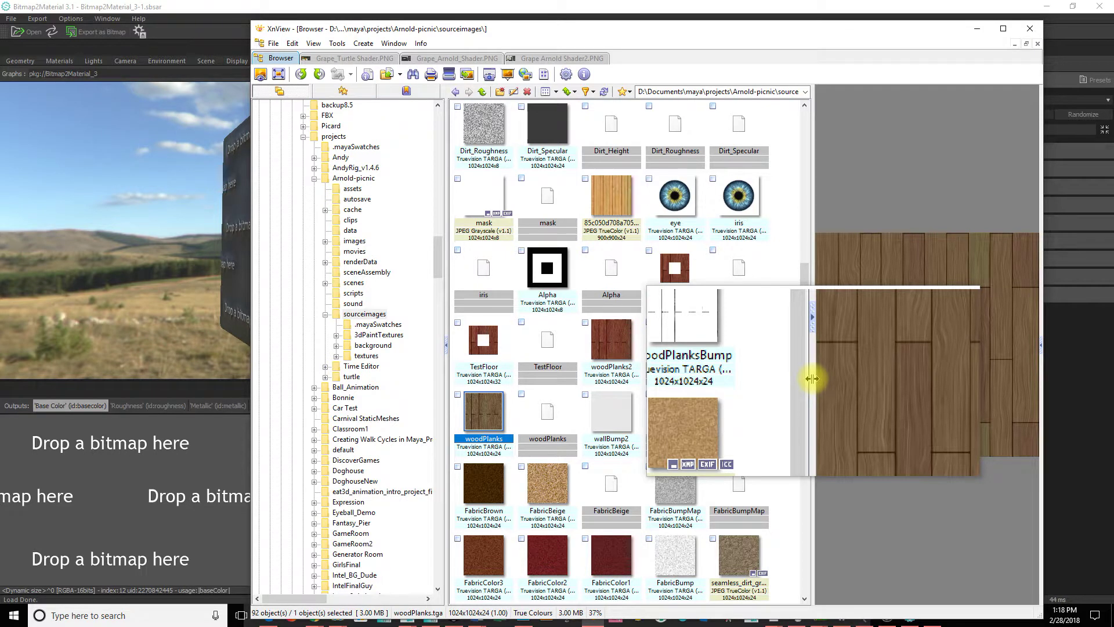
{"action": "left_click_drag", "start_coordinate": [811, 378], "coordinate": [962, 98]}
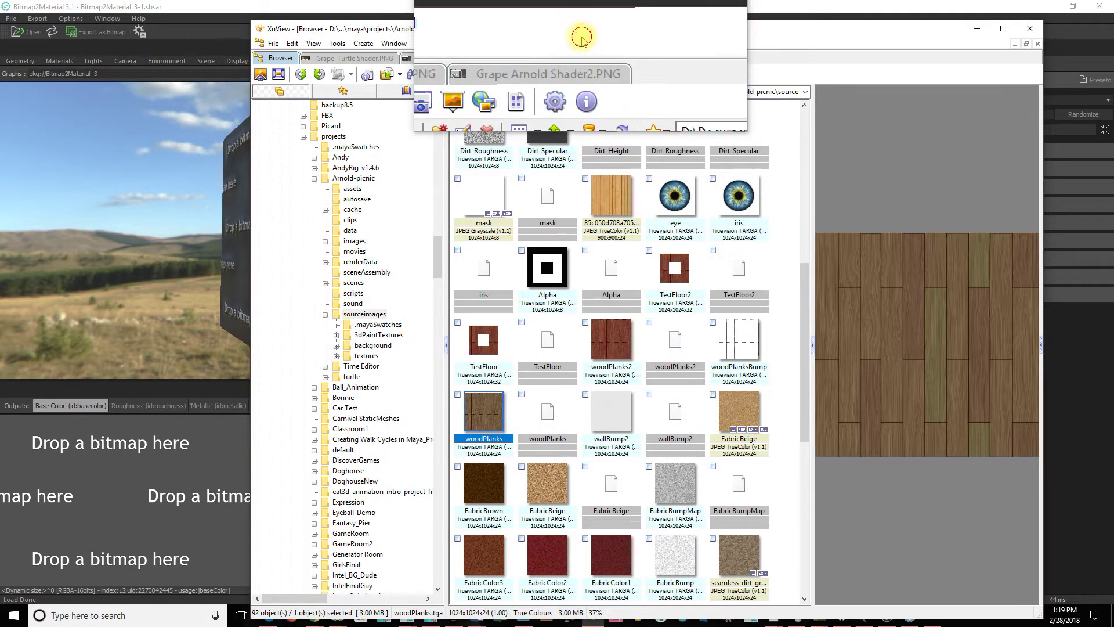
{"action": "left_click_drag", "start_coordinate": [581, 37], "coordinate": [820, 56]}
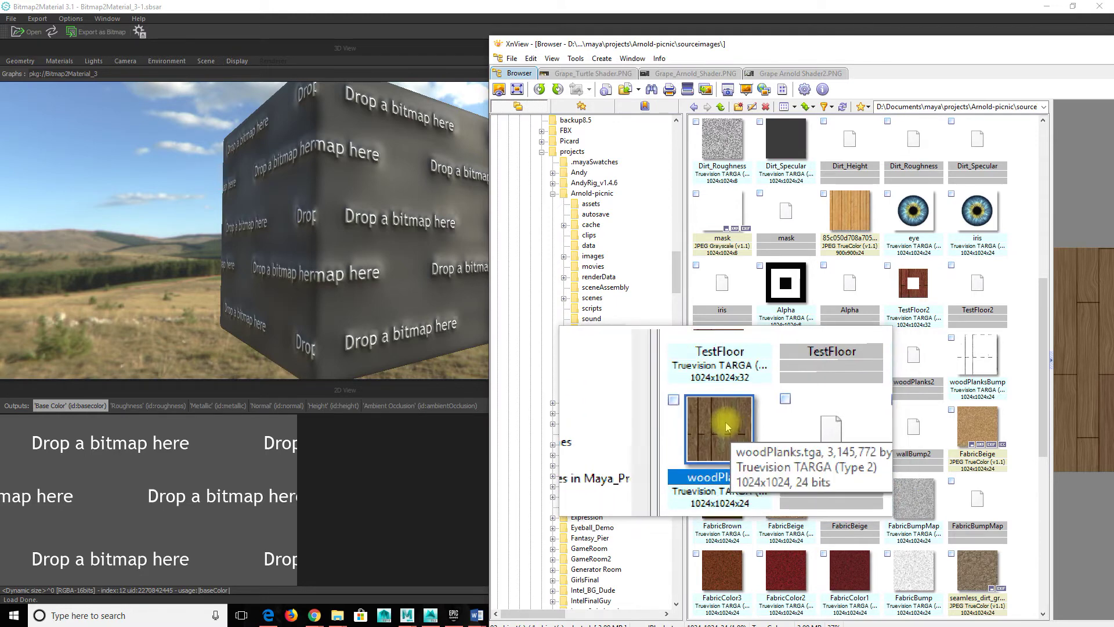
Load woodPlanks.tga from XnView as the Main Input, then move aside and minimize XnView
{"action": "left_click_drag", "start_coordinate": [726, 426], "coordinate": [157, 502]}
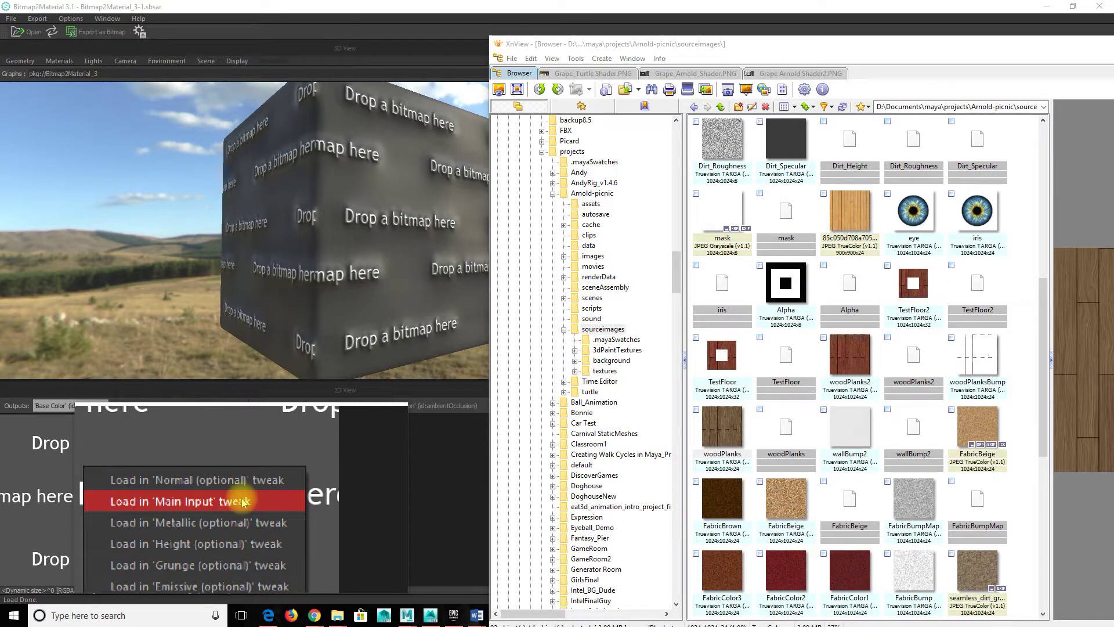
{"action": "left_click", "coordinate": [194, 509]}
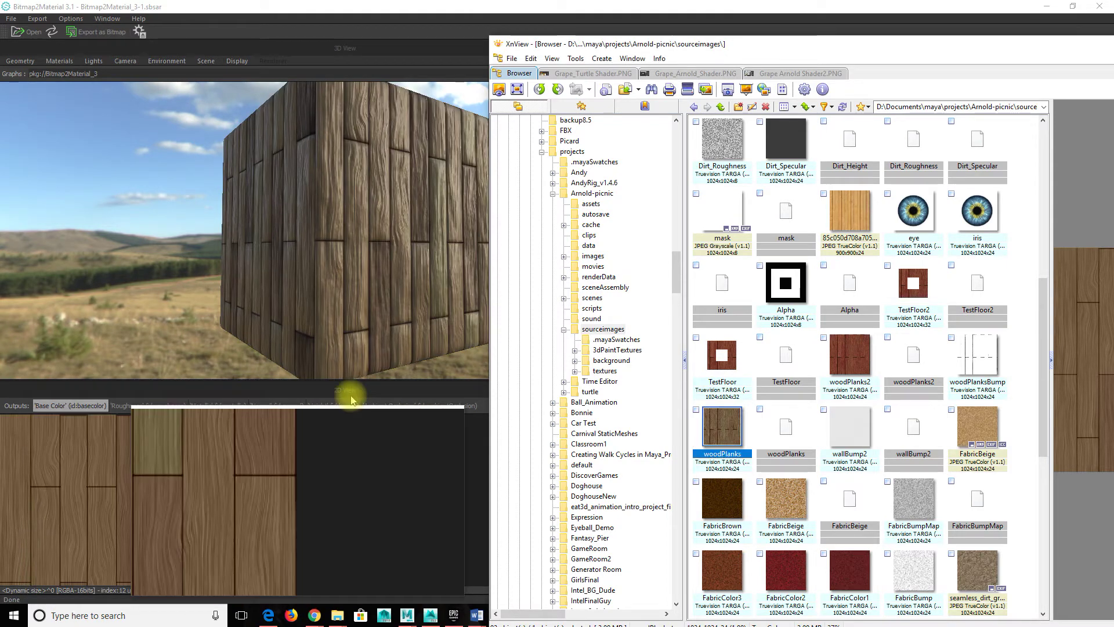
{"action": "left_click_drag", "start_coordinate": [1017, 50], "coordinate": [729, 82]}
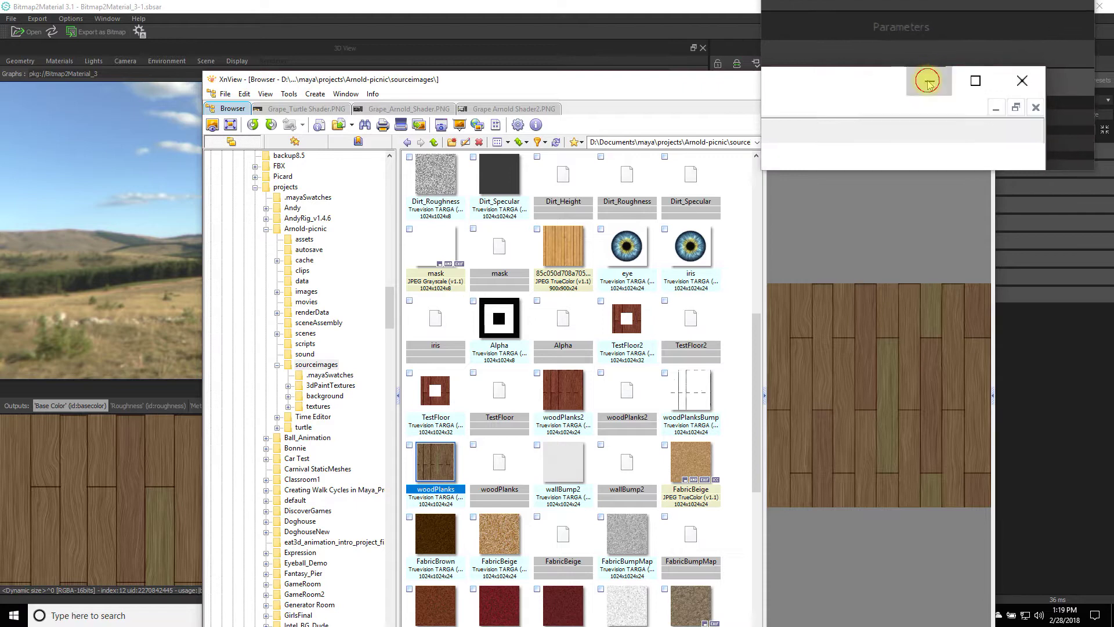
{"action": "left_click", "coordinate": [927, 81]}
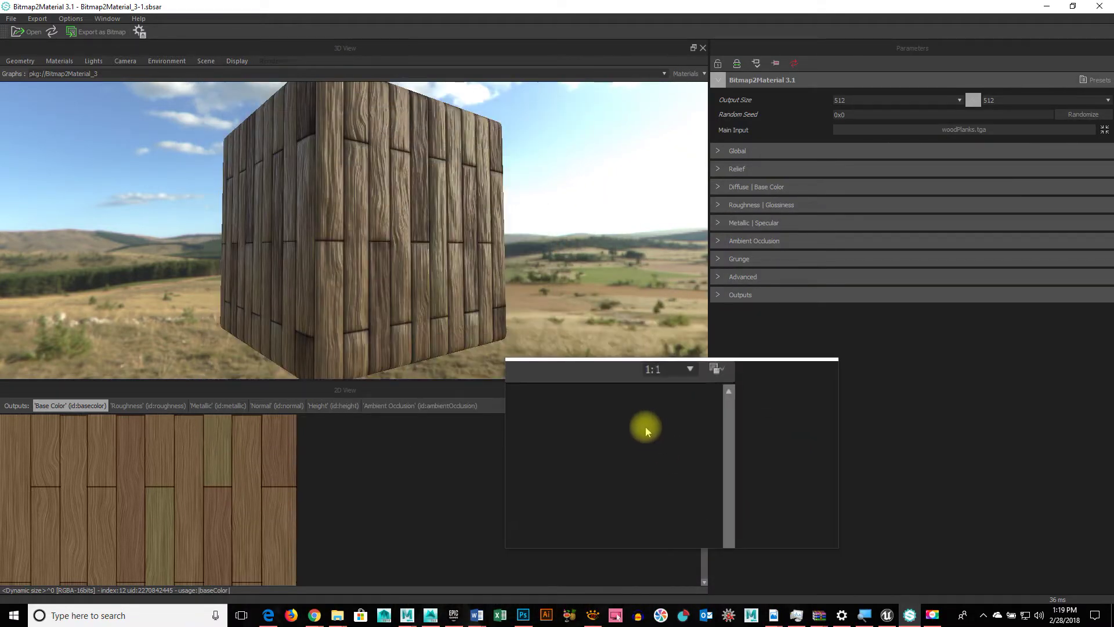
Orbit and zoom the 3D View around the wood-plank cube
{"action": "left_click", "coordinate": [570, 316]}
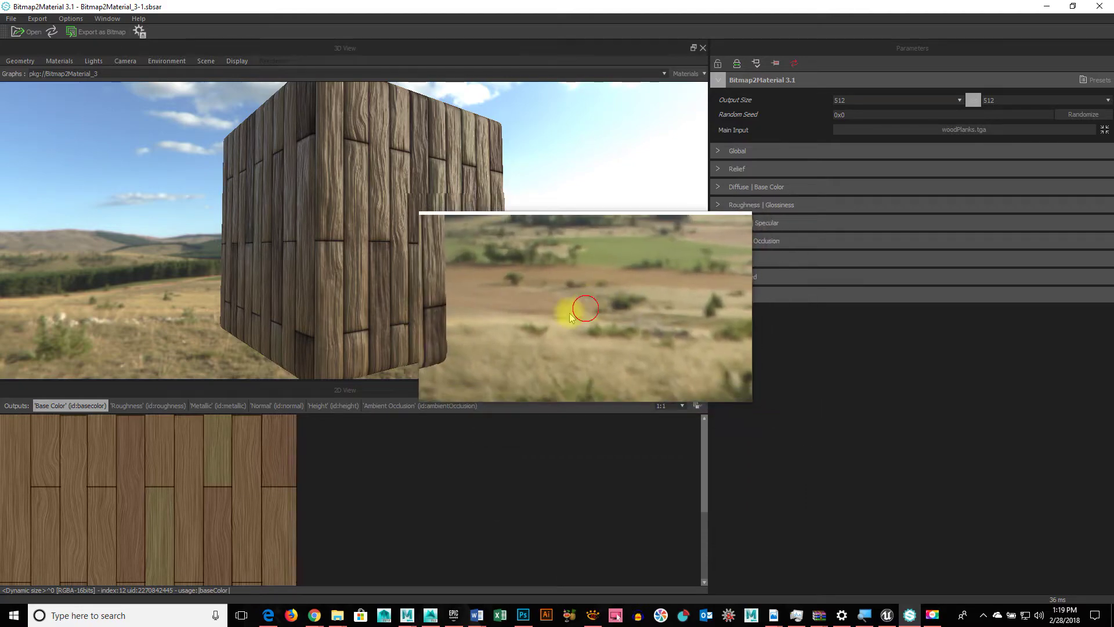
{"action": "left_click_drag", "start_coordinate": [570, 316], "coordinate": [426, 275]}
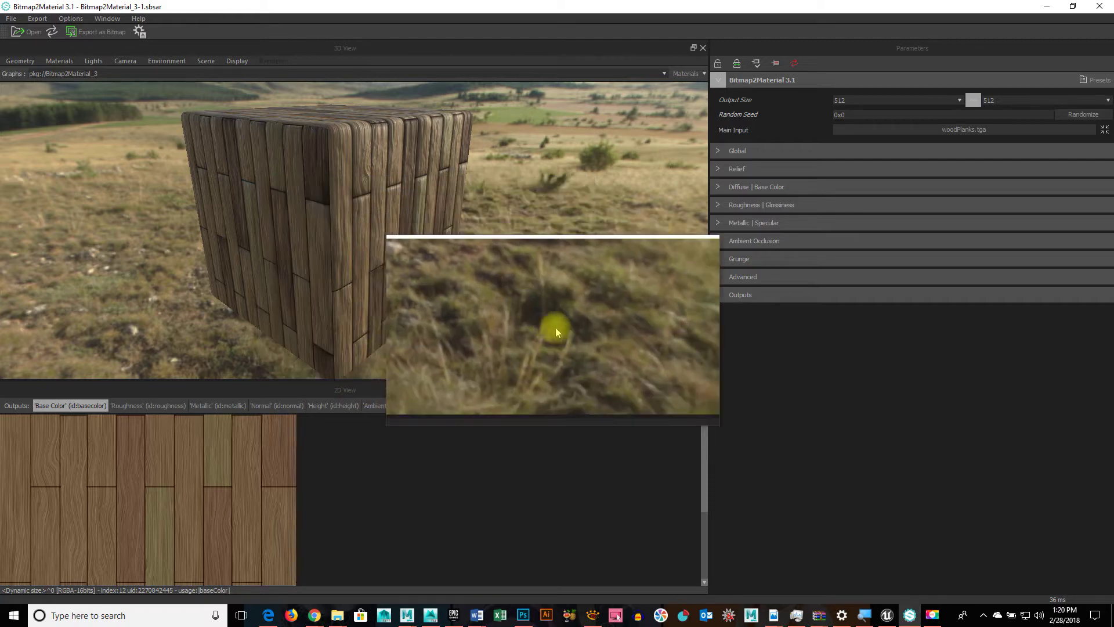
{"action": "scroll", "coordinate": [416, 281], "scroll_direction": "up", "scroll_amount": 5}
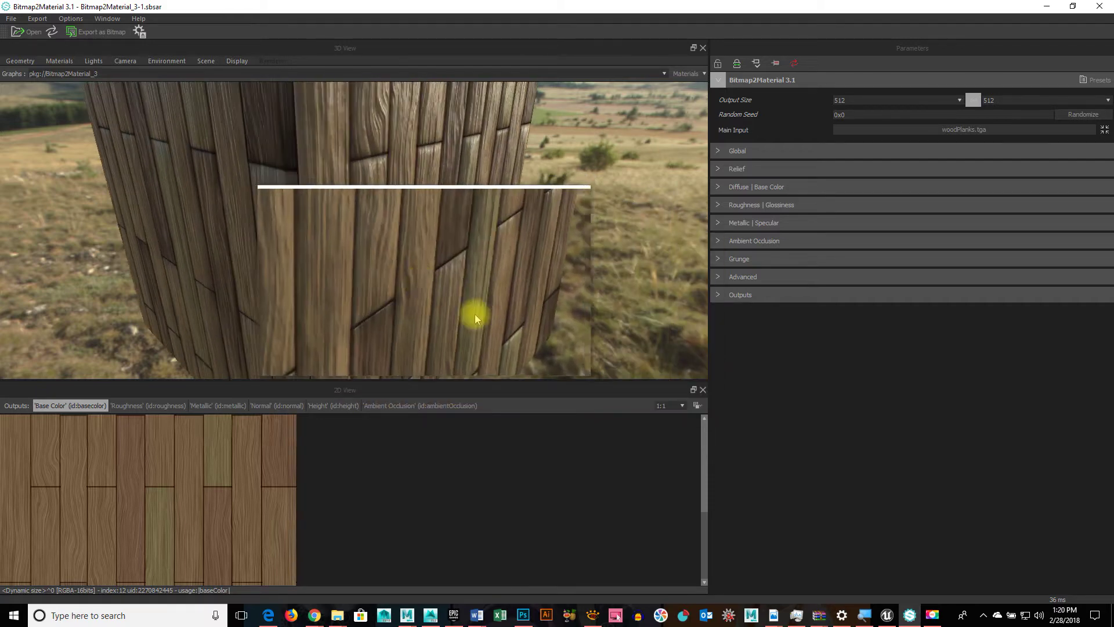
{"action": "left_click_drag", "start_coordinate": [475, 314], "coordinate": [519, 261]}
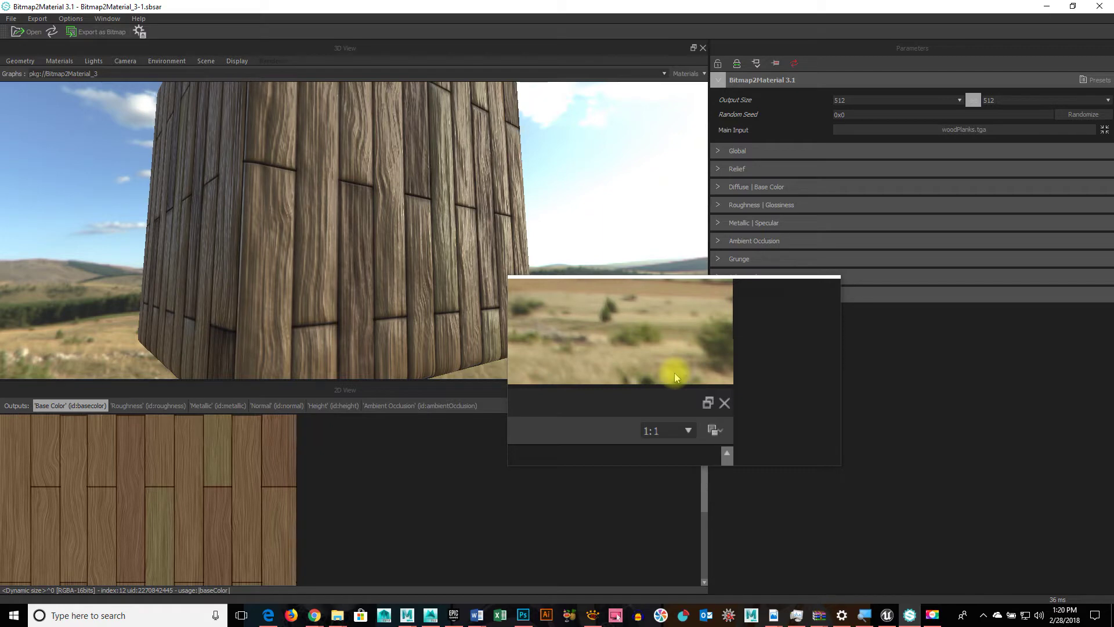
{"action": "mouse_move", "coordinate": [635, 332]}
{"action": "left_mouse_down"}
{"action": "mouse_move", "coordinate": [670, 337]}
{"action": "mouse_move", "coordinate": [634, 332]}
{"action": "left_mouse_up"}
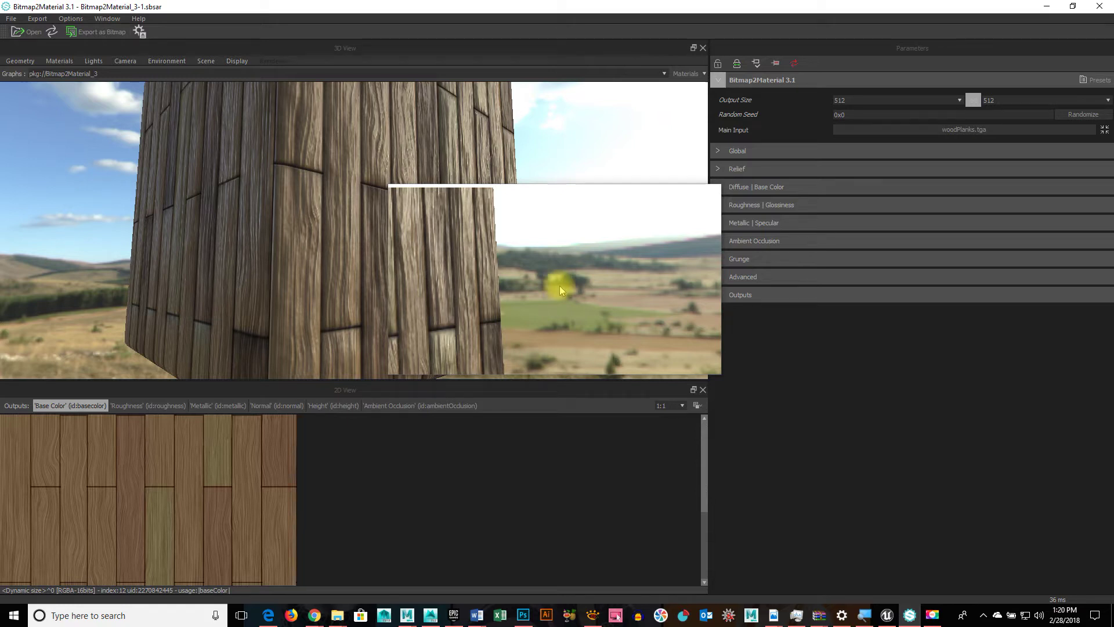
{"action": "left_click", "coordinate": [931, 619]}
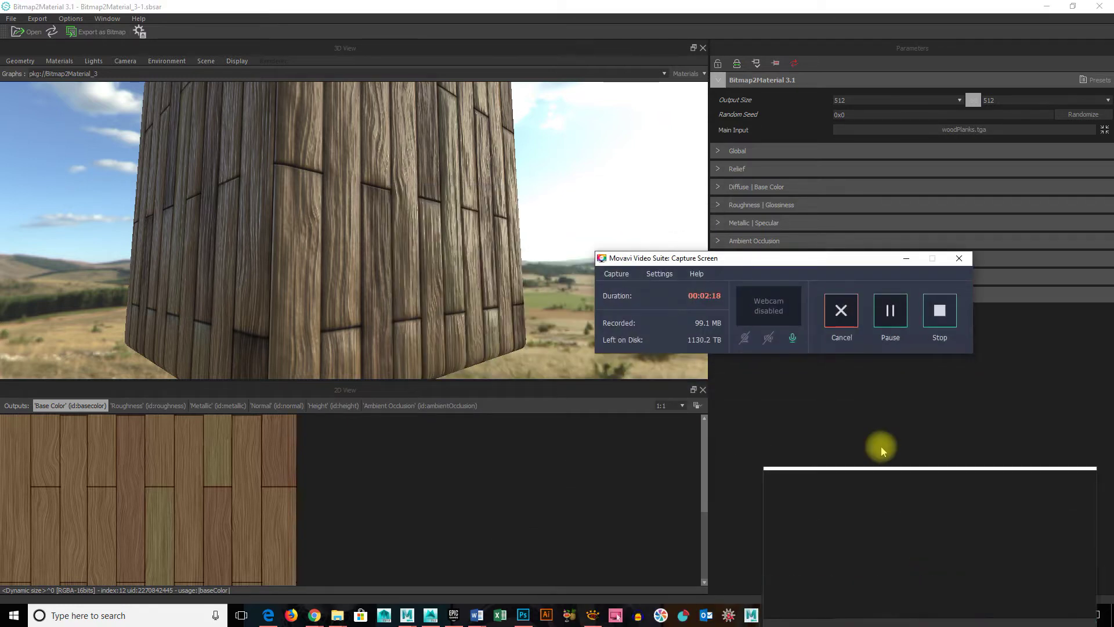
Pause the Movavi screen capture from its Capture Screen panel
{"action": "left_click", "coordinate": [896, 325]}
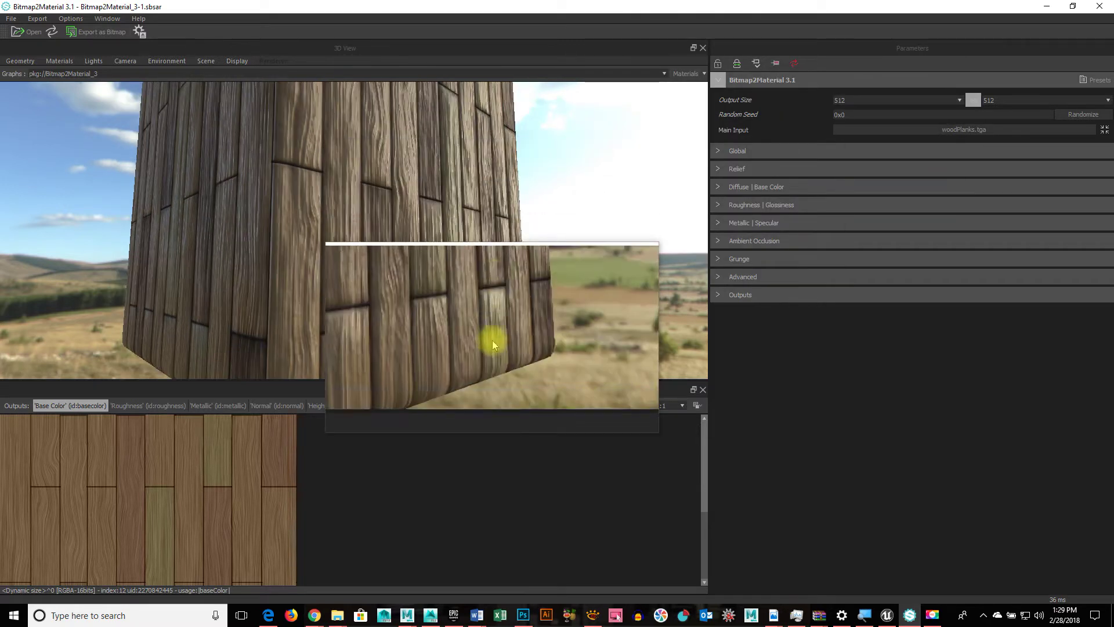
Lower the splitter to shrink the 2D View and enlarge the 3D preview
{"action": "left_click_drag", "start_coordinate": [491, 381], "coordinate": [491, 421]}
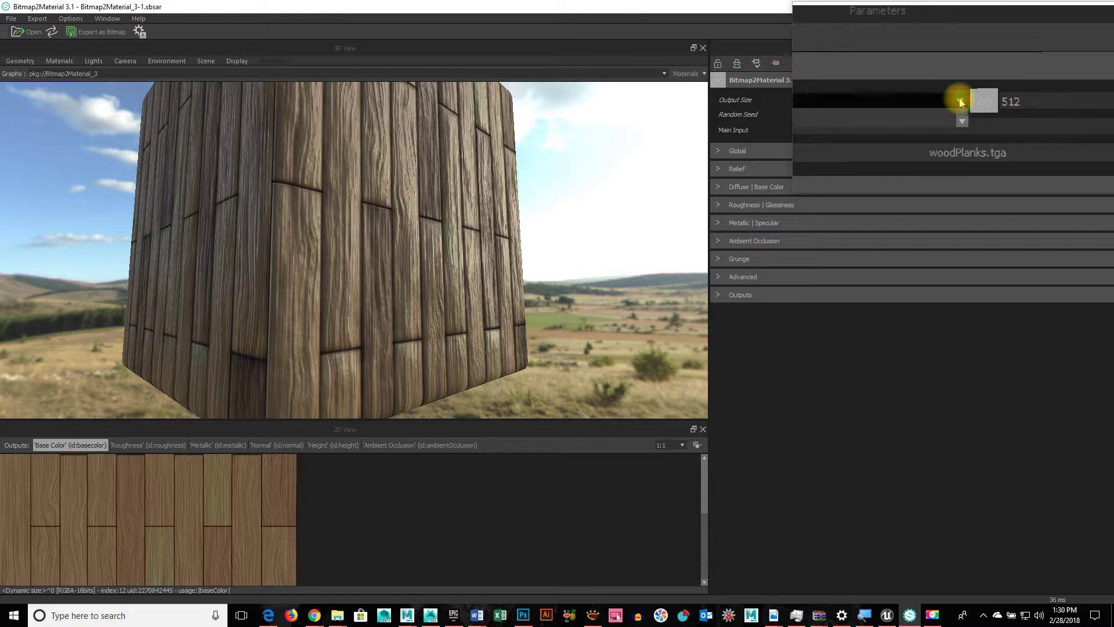
{"action": "left_click", "coordinate": [960, 103]}
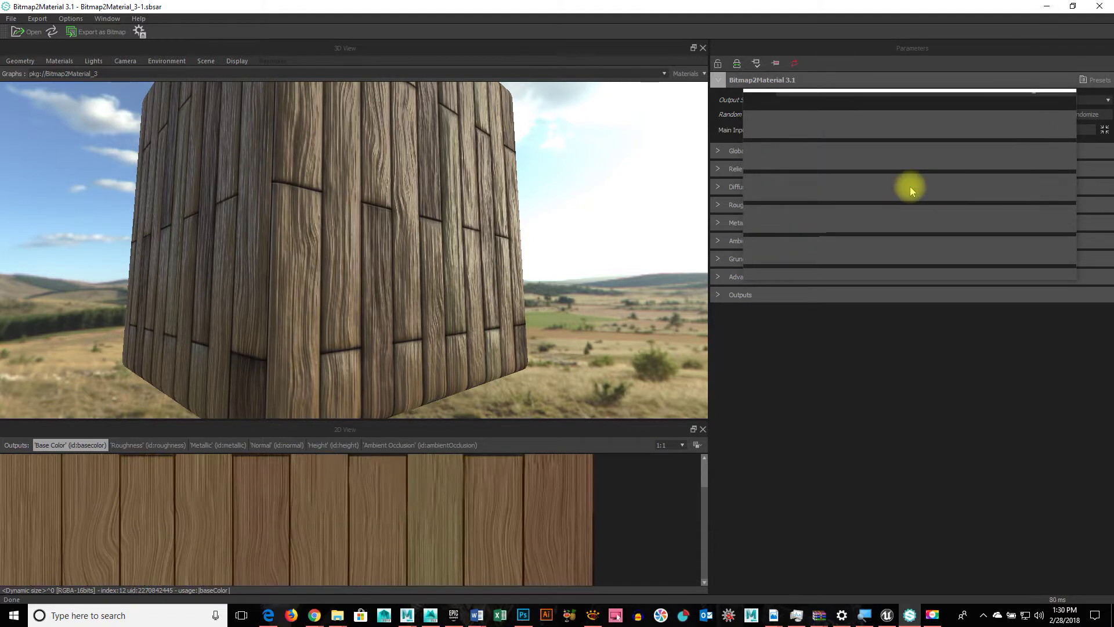
Set the Output Size to 1024 by 1024, after briefly trying 2048
{"action": "scroll", "coordinate": [544, 300], "scroll_direction": "up", "scroll_amount": 5}
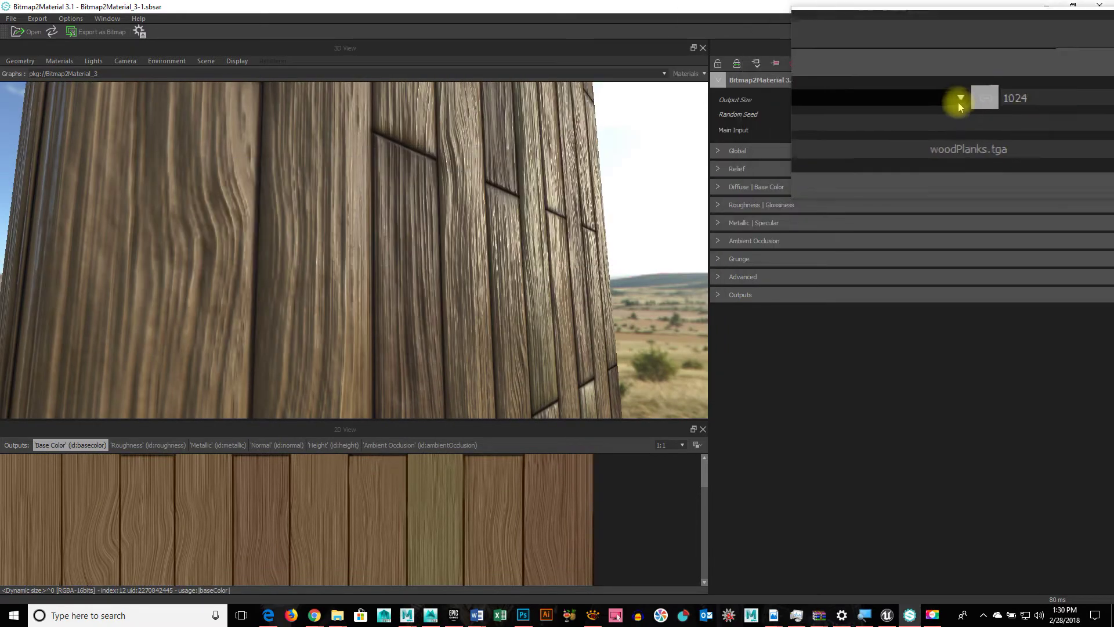
{"action": "left_click", "coordinate": [960, 100]}
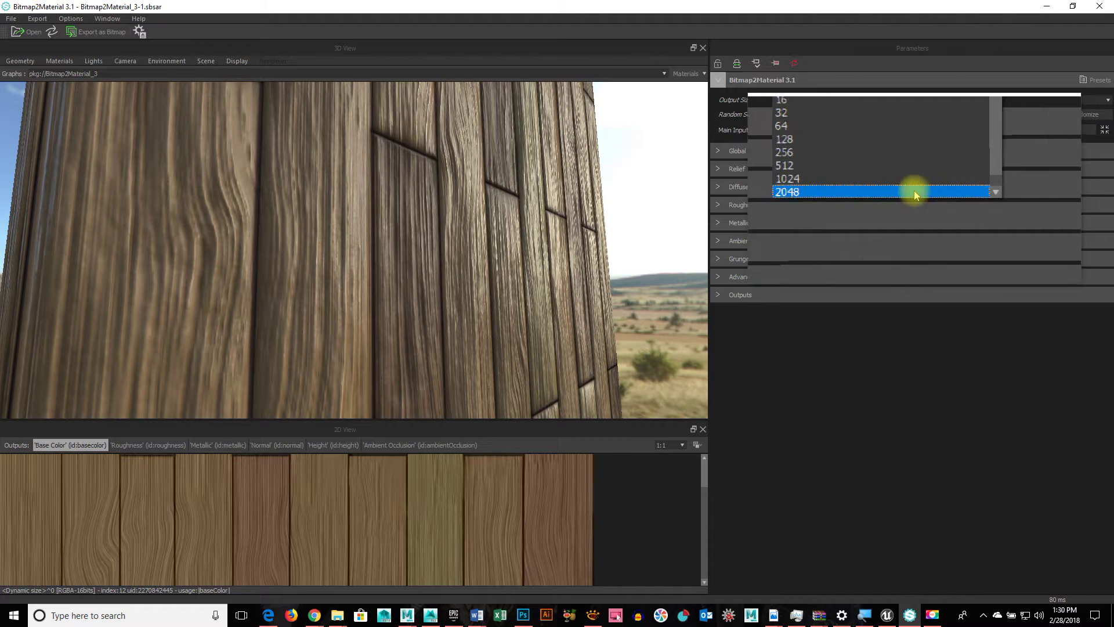
{"action": "left_click", "coordinate": [914, 192]}
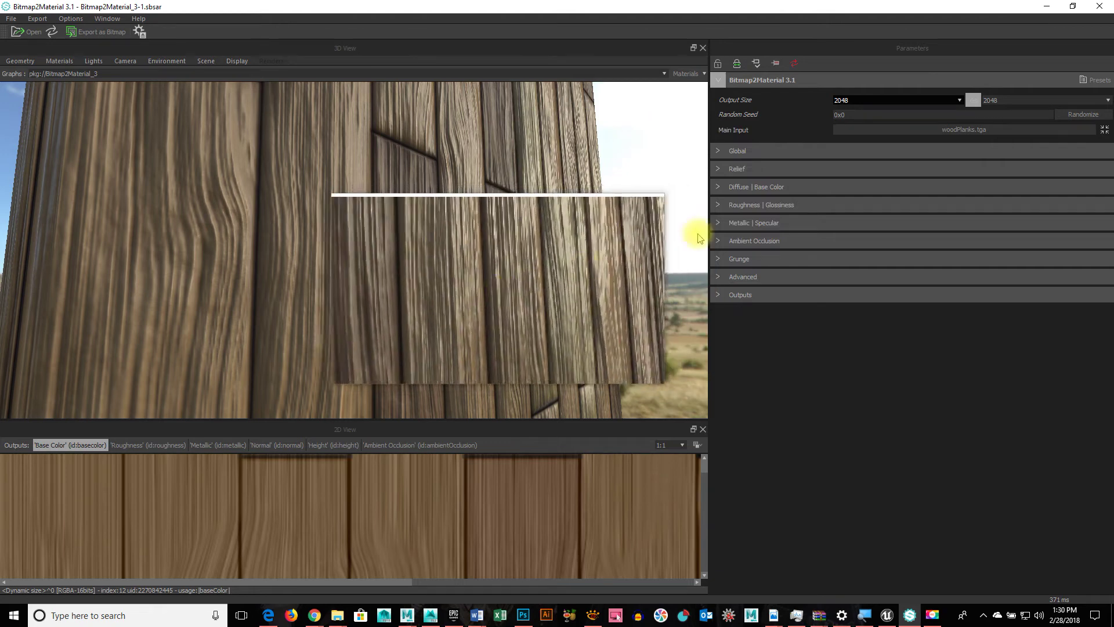
{"action": "left_click", "coordinate": [955, 101]}
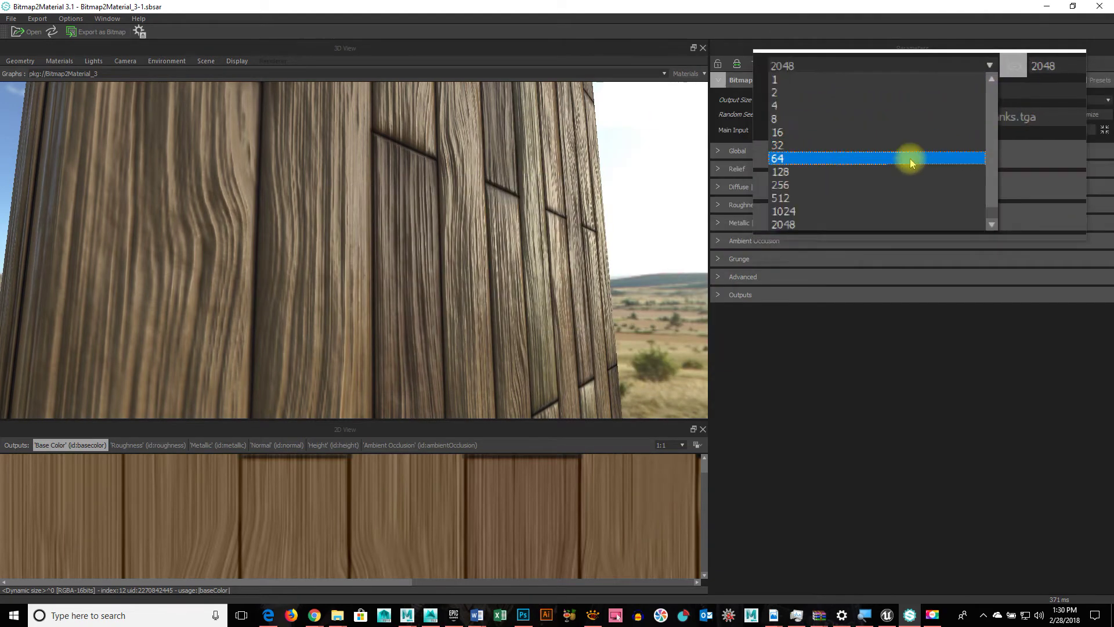
{"action": "left_click", "coordinate": [895, 185]}
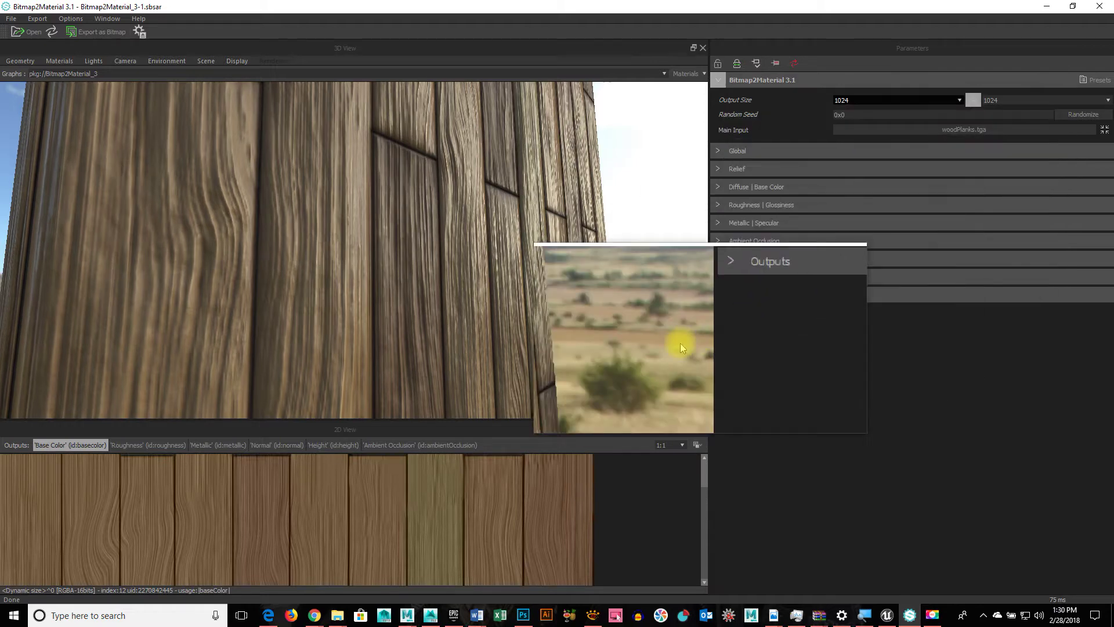
{"action": "scroll", "coordinate": [644, 341], "scroll_direction": "down", "scroll_amount": 5}
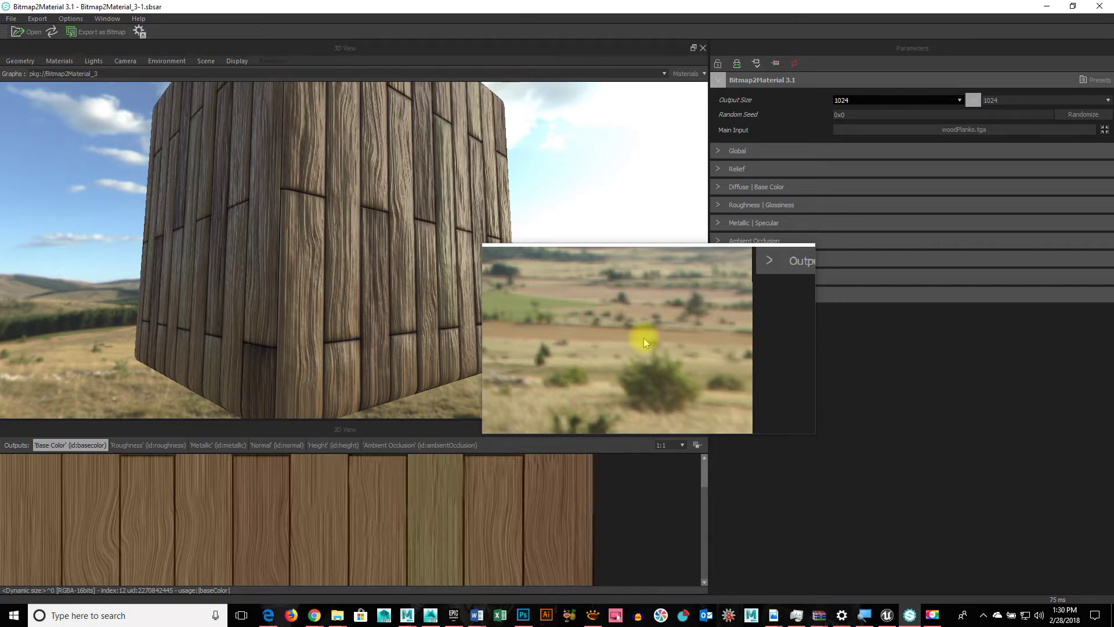
Orbit the 1024 wood cube, then raise the splitter to enlarge the 2D View
{"action": "left_click_drag", "start_coordinate": [643, 338], "coordinate": [571, 325]}
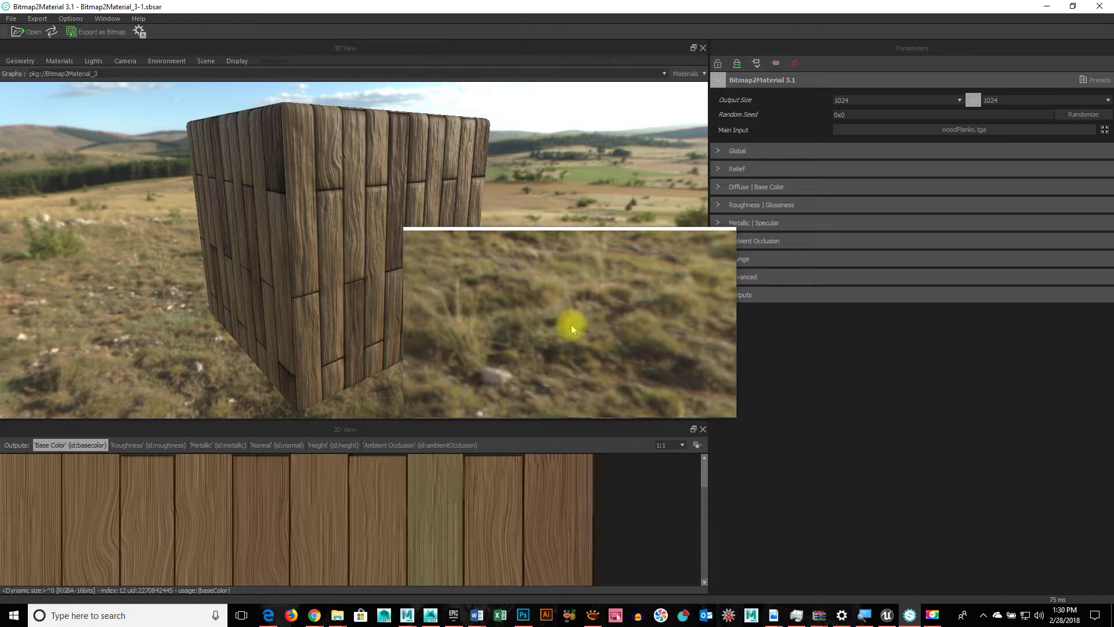
{"action": "left_click_drag", "start_coordinate": [571, 325], "coordinate": [749, 358]}
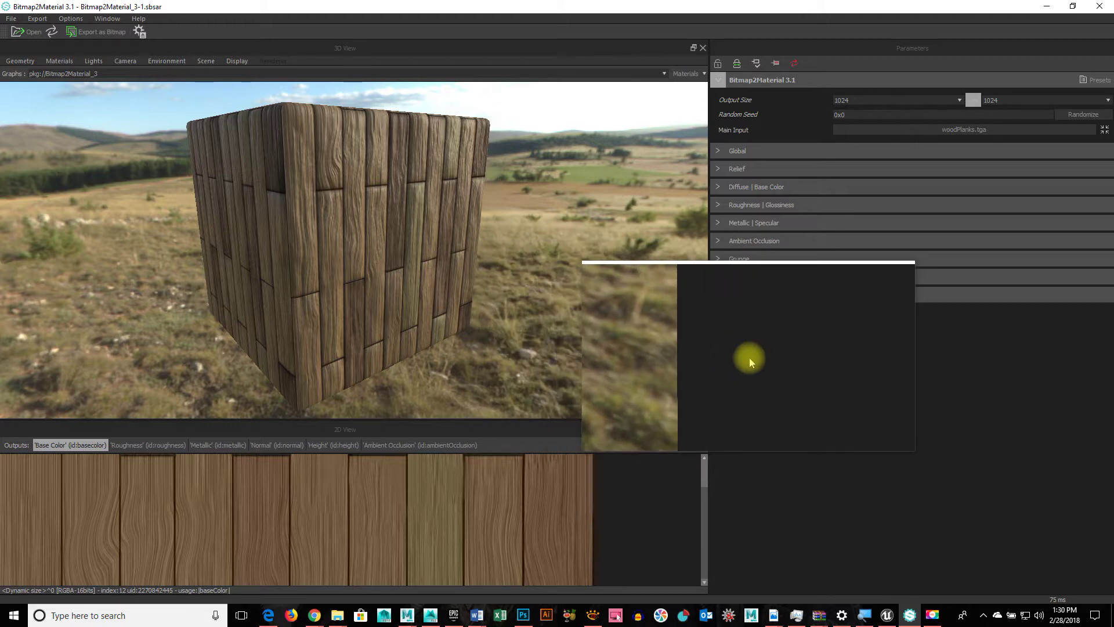
{"action": "left_click_drag", "start_coordinate": [750, 349], "coordinate": [577, 301]}
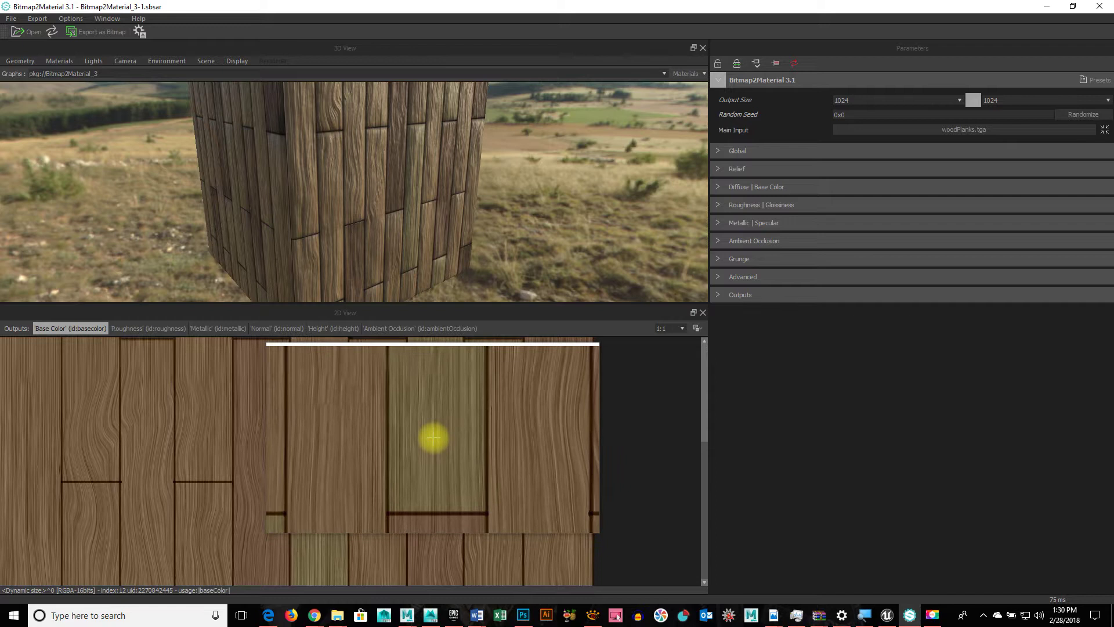
Set the 2D View zoom to Fit, then show the Roughness map
{"action": "left_click", "coordinate": [568, 450], "text": "ctrl"}
{"action": "right_click", "coordinate": [557, 450]}
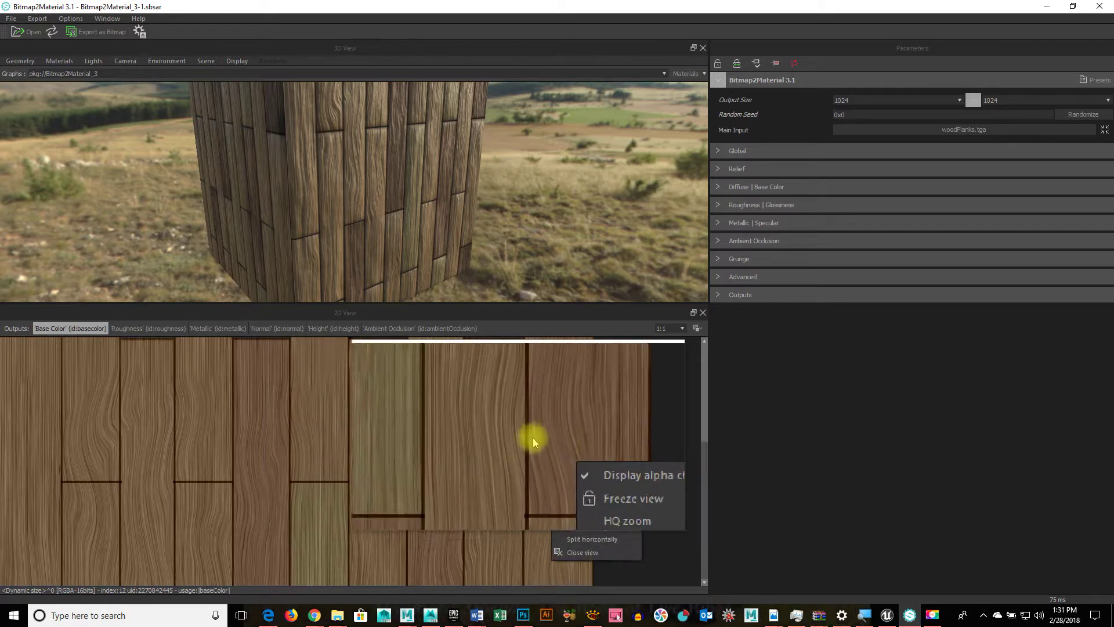
{"action": "left_click", "coordinate": [674, 331]}
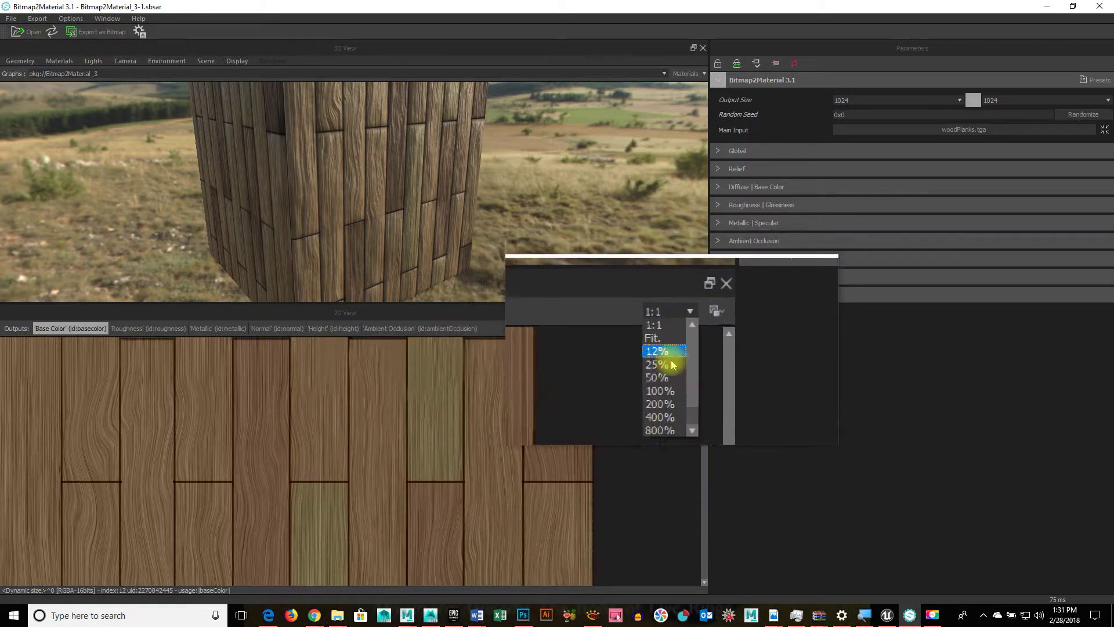
{"action": "left_click", "coordinate": [678, 349]}
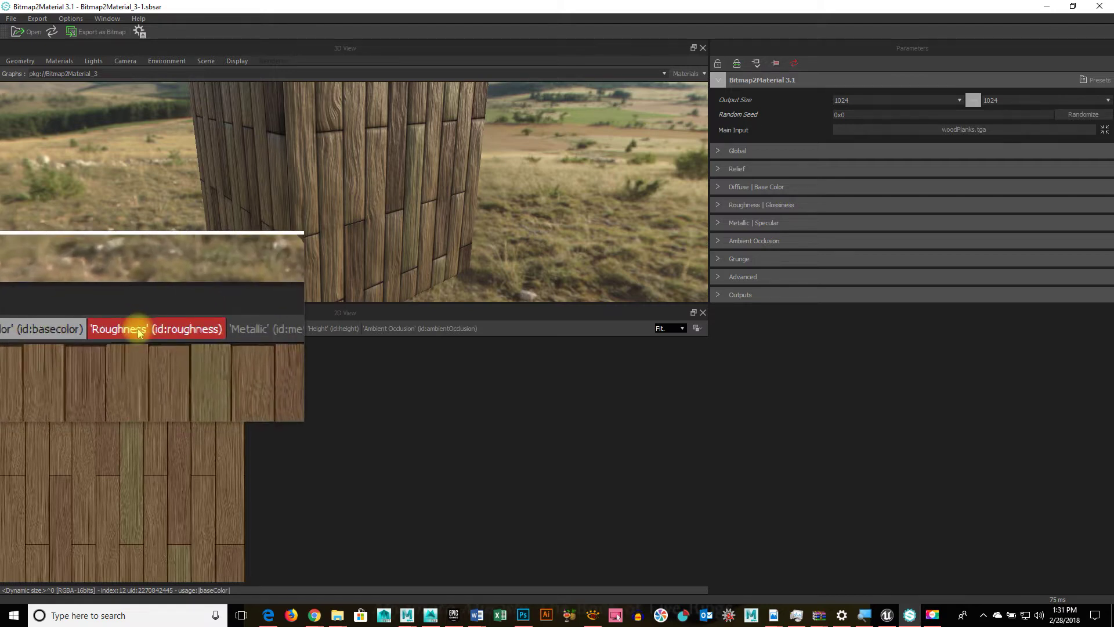
{"action": "left_click", "coordinate": [138, 331]}
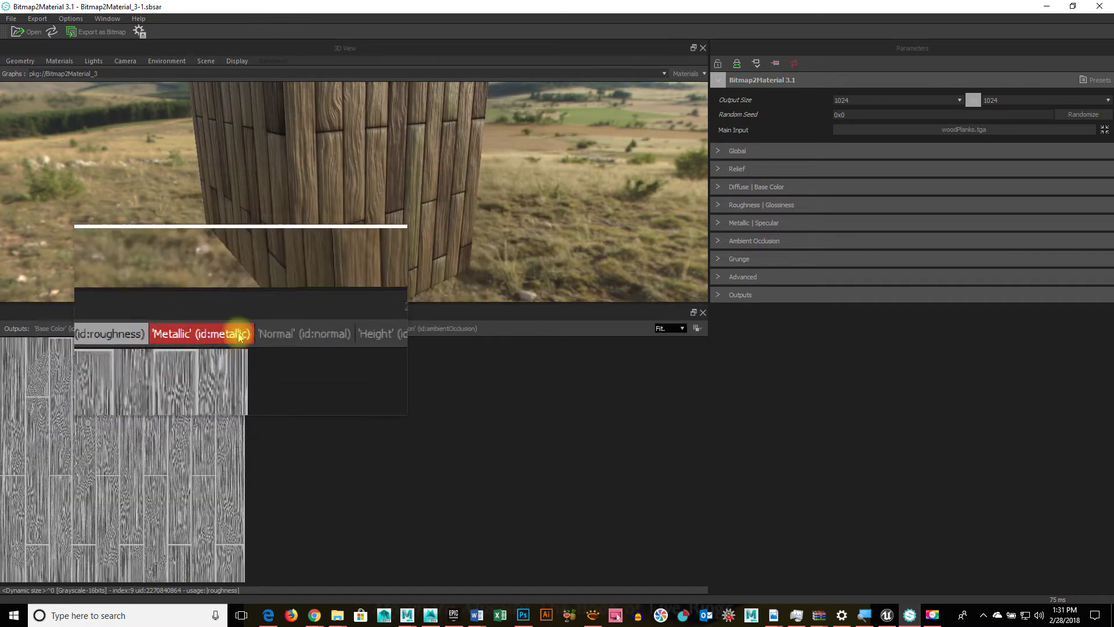
Preview the Metallic, Normal, Height and Ambient Occlusion maps, ending back on Base Color
{"action": "left_click", "coordinate": [220, 328]}
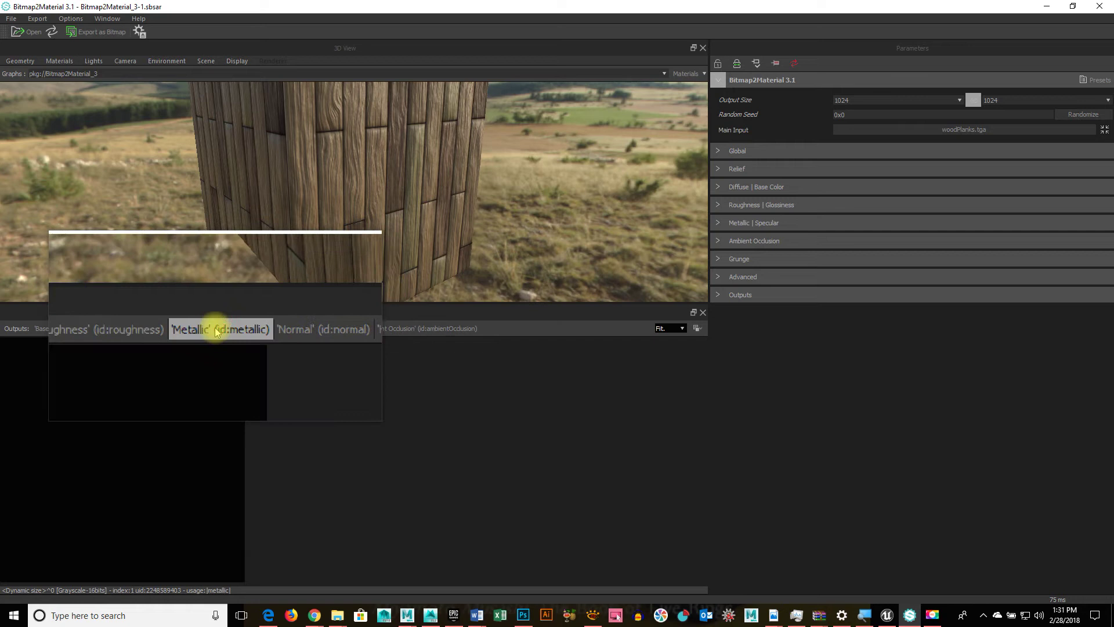
{"action": "left_click", "coordinate": [289, 329]}
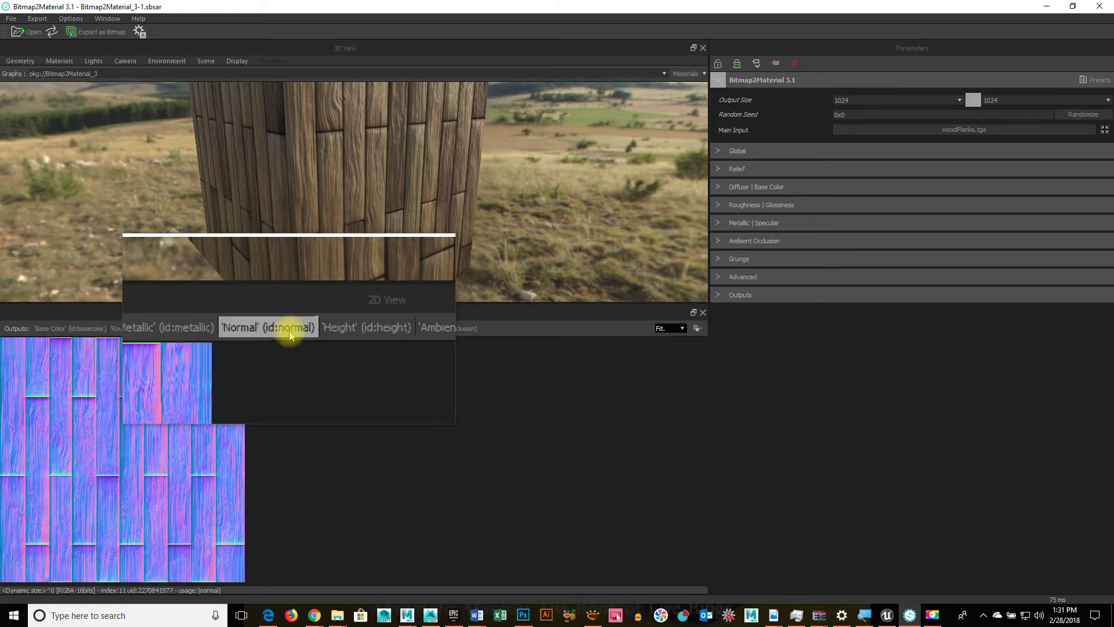
{"action": "left_click", "coordinate": [337, 333]}
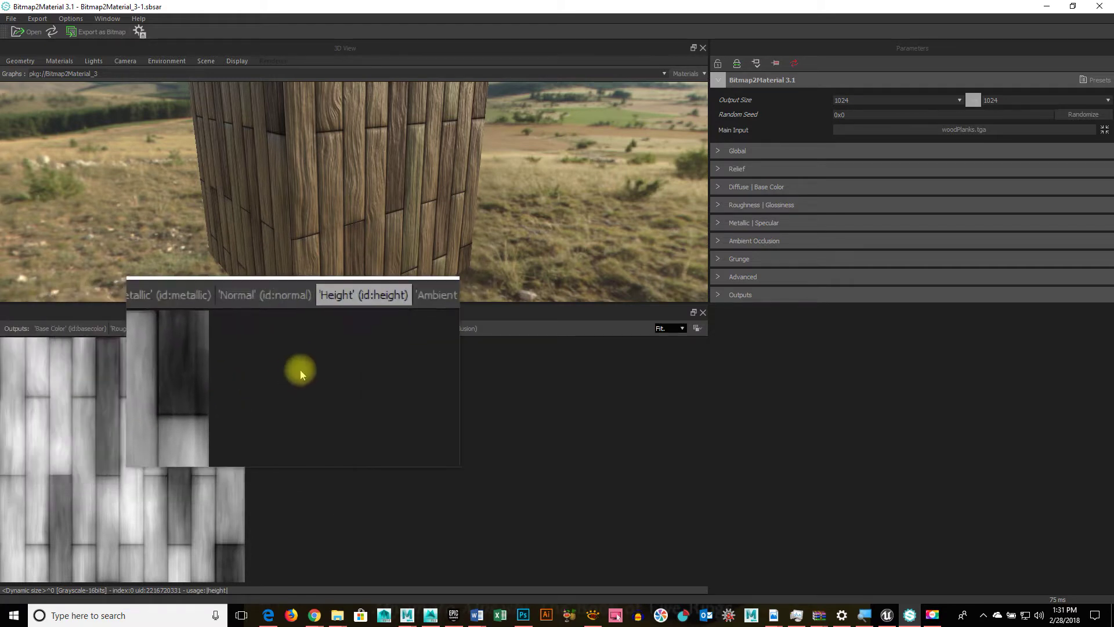
{"action": "left_click", "coordinate": [404, 331]}
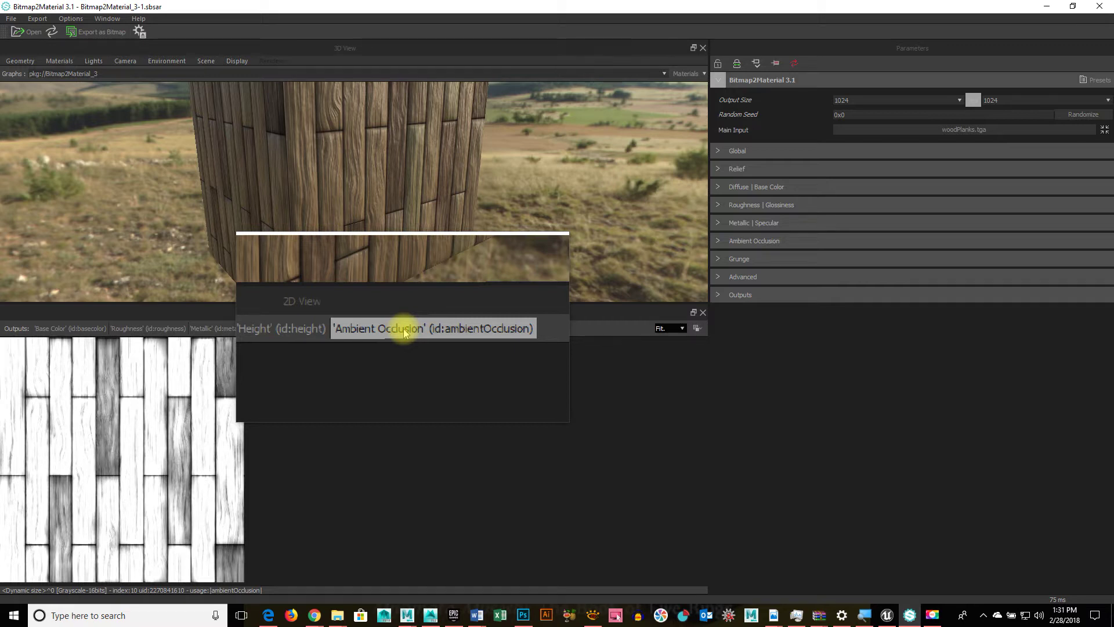
{"action": "left_click", "coordinate": [68, 329]}
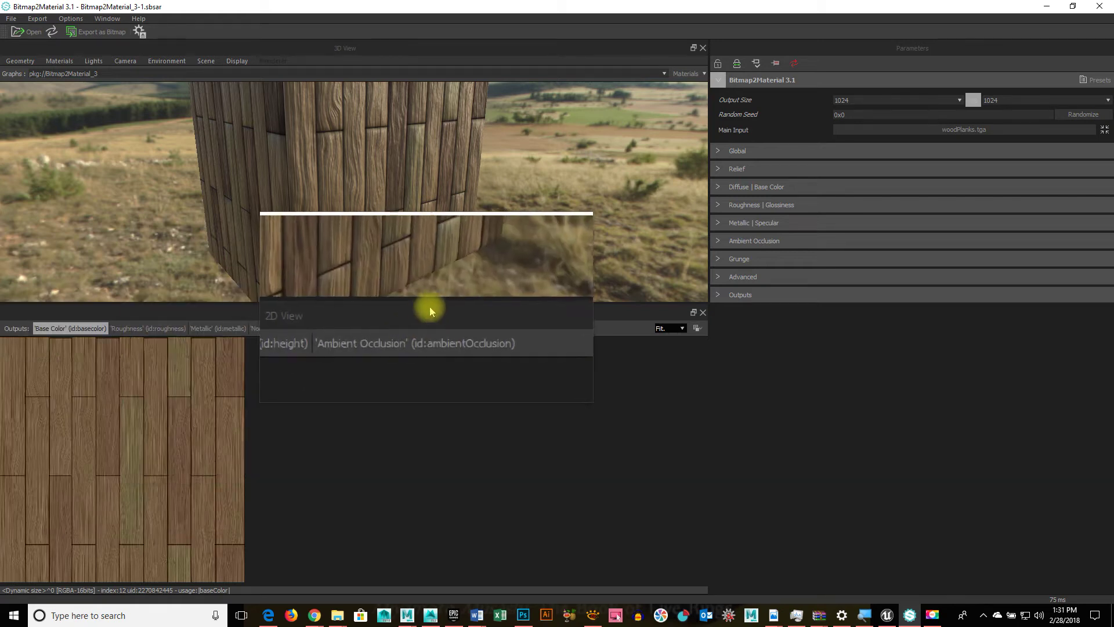
Drag the 3D/2D splitter down to give the wood cube's 3D preview more room
{"action": "left_click_drag", "start_coordinate": [432, 305], "coordinate": [432, 458]}
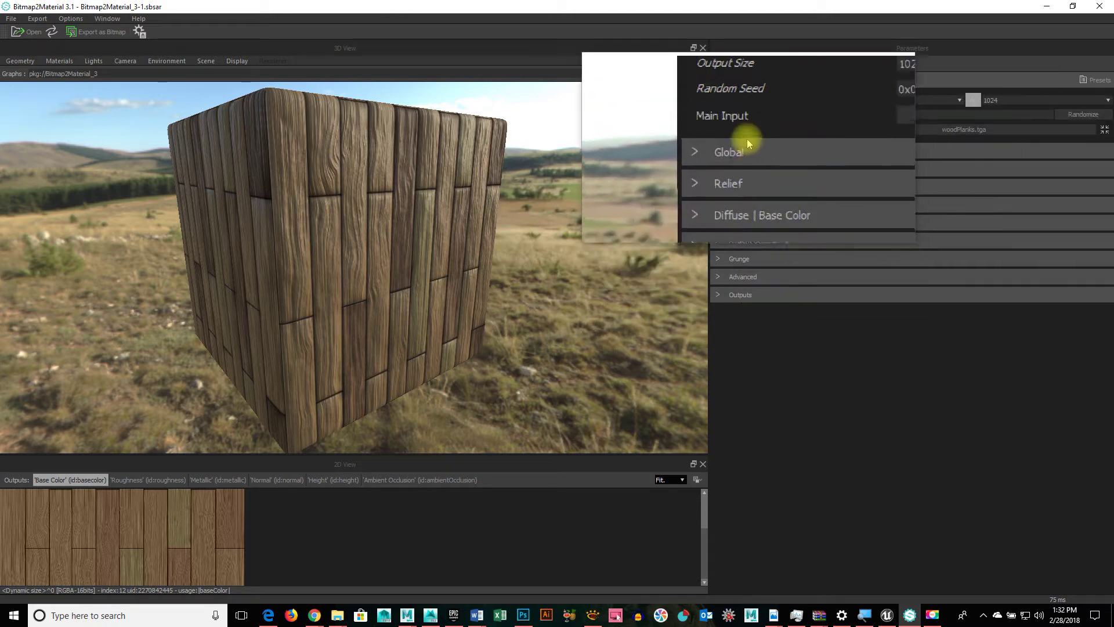
Expand Global, leave Make It Tile at Off, and begin raising Light Equalizer
{"action": "left_click", "coordinate": [717, 152]}
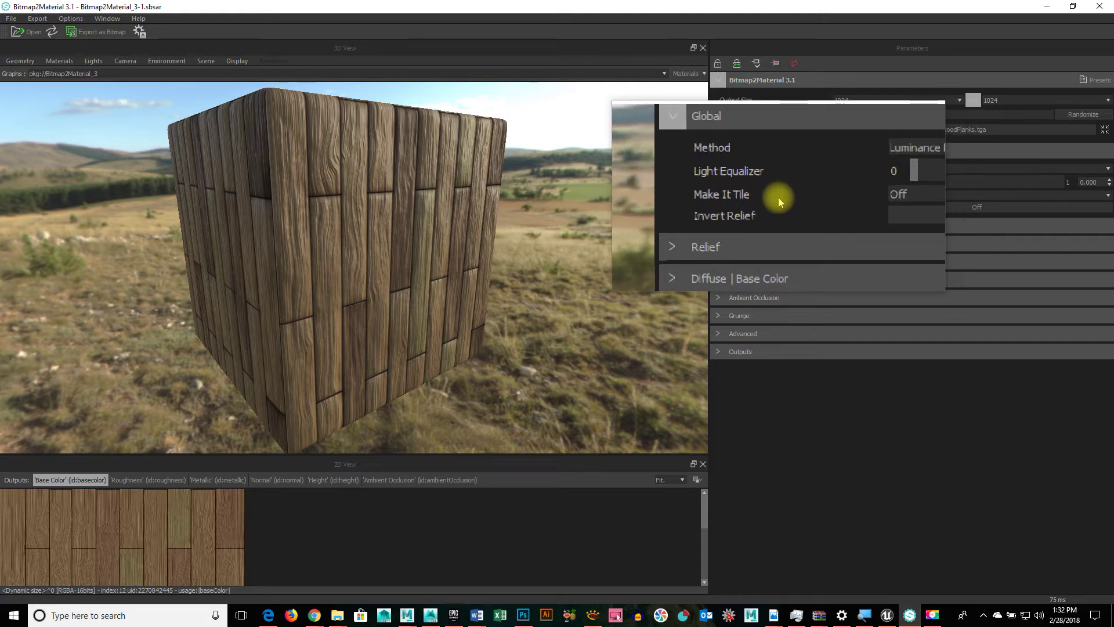
{"action": "left_click", "coordinate": [871, 197]}
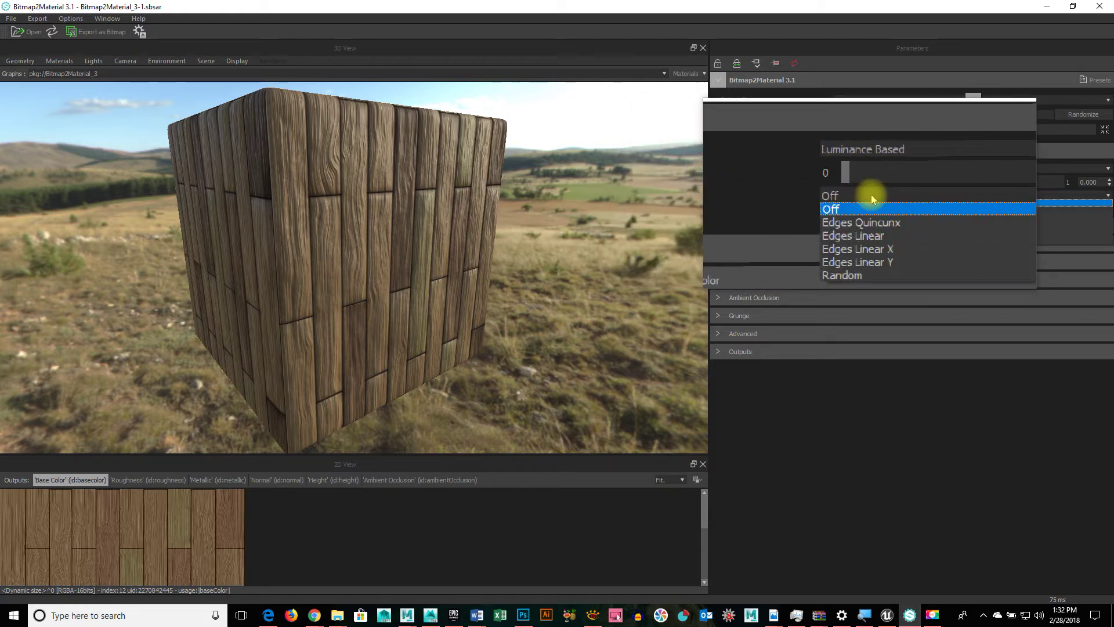
{"action": "left_click", "coordinate": [872, 196]}
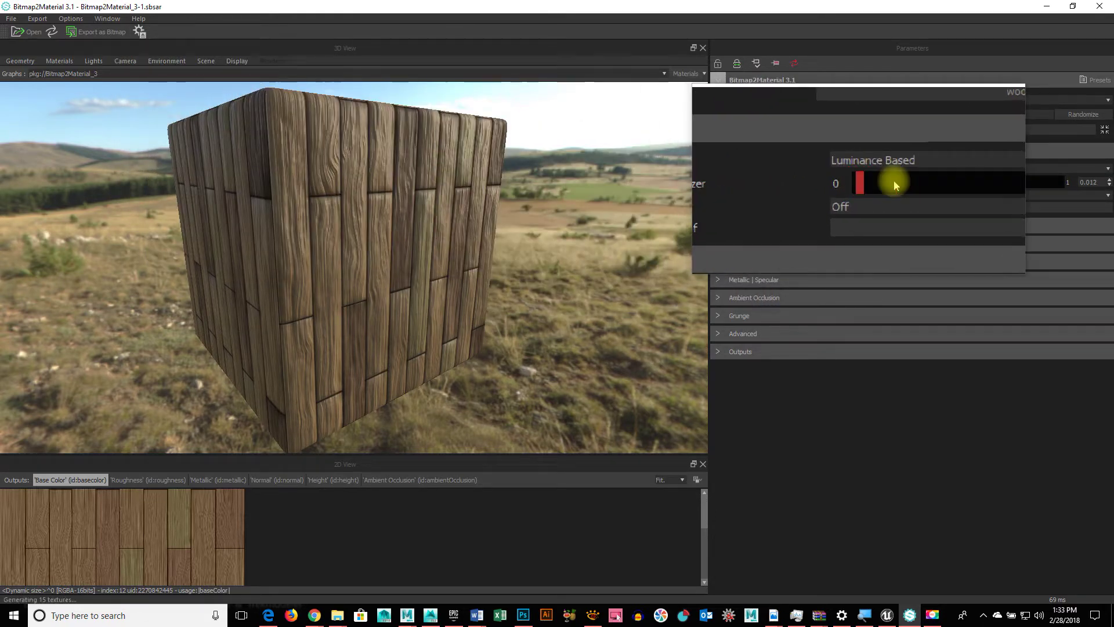
{"action": "left_click_drag", "start_coordinate": [1030, 184], "coordinate": [990, 182]}
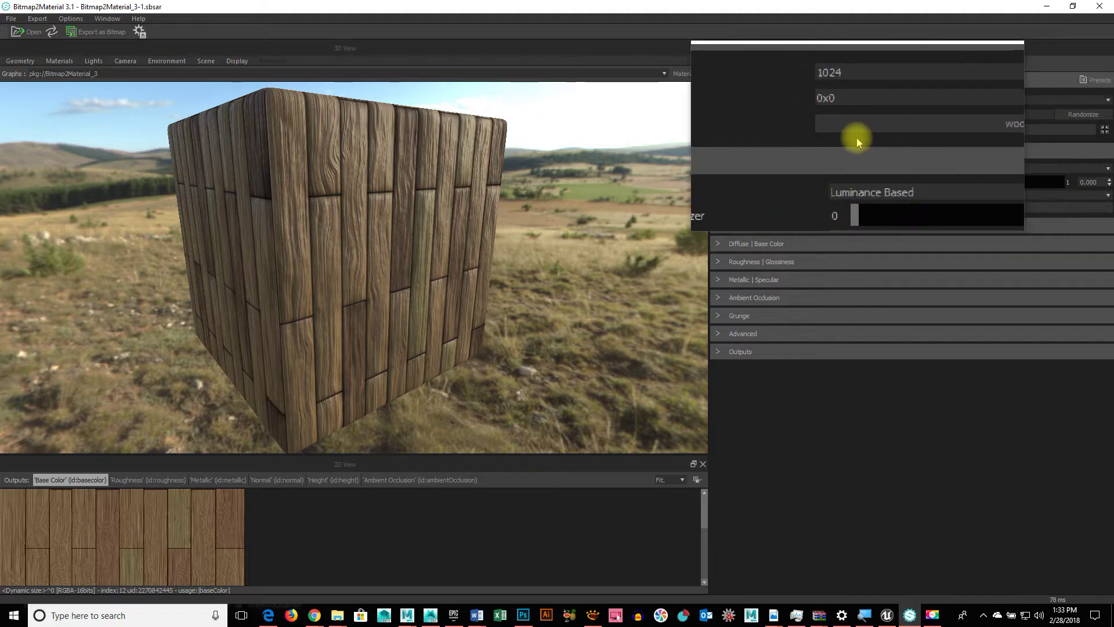
Try several Light Equalizer strengths on the wood texture, ending back at 0
{"action": "left_click_drag", "start_coordinate": [858, 180], "coordinate": [1059, 187]}
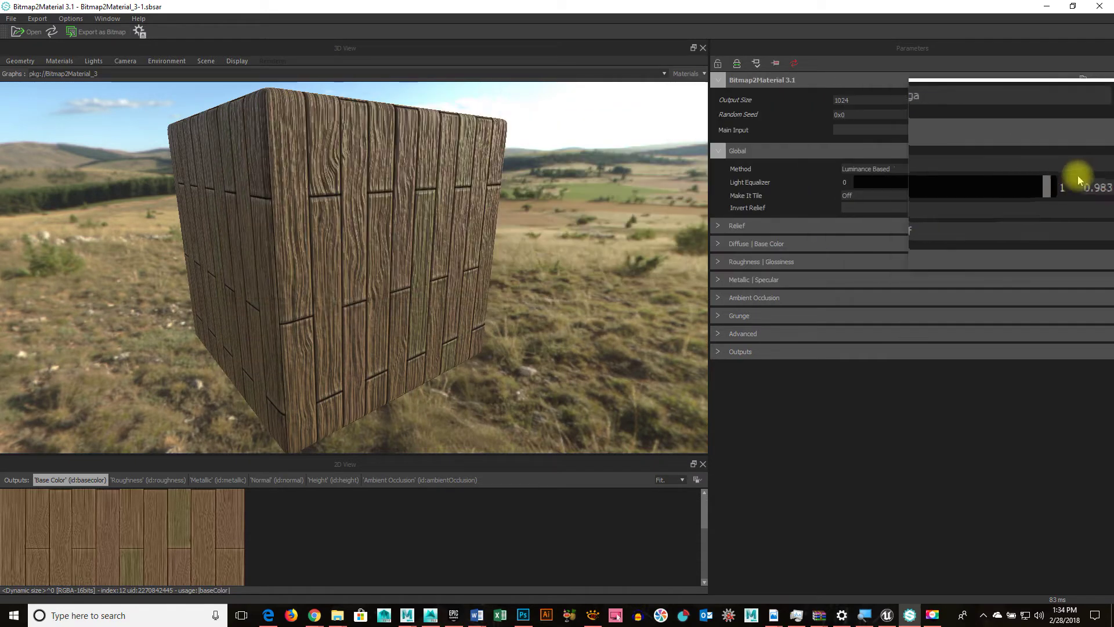
{"action": "left_click_drag", "start_coordinate": [1060, 182], "coordinate": [1006, 195]}
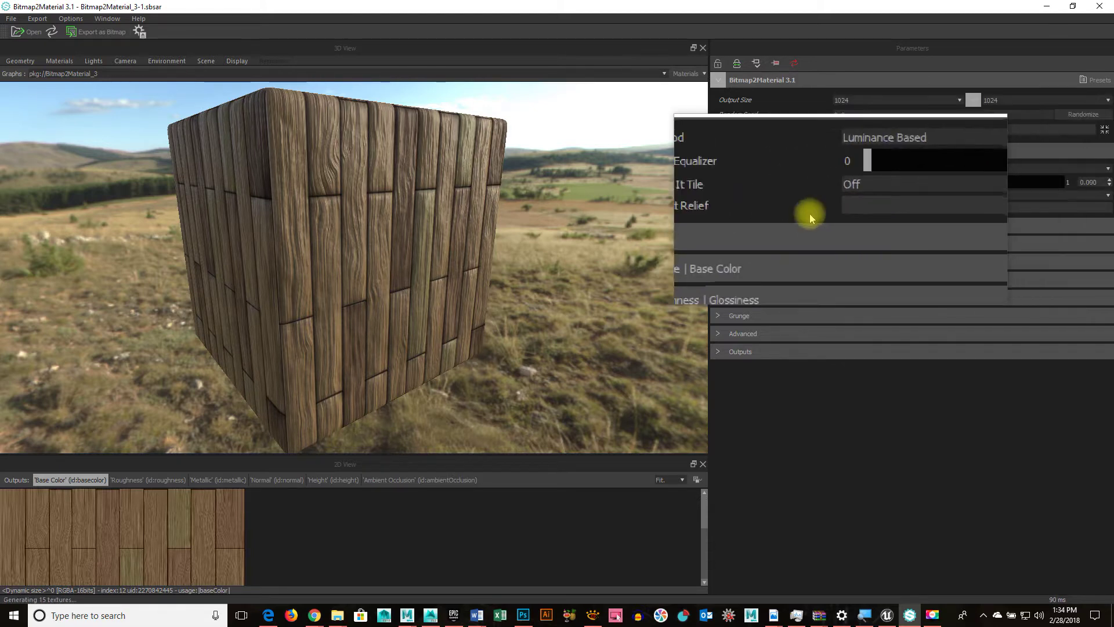
{"action": "left_click_drag", "start_coordinate": [883, 213], "coordinate": [782, 223]}
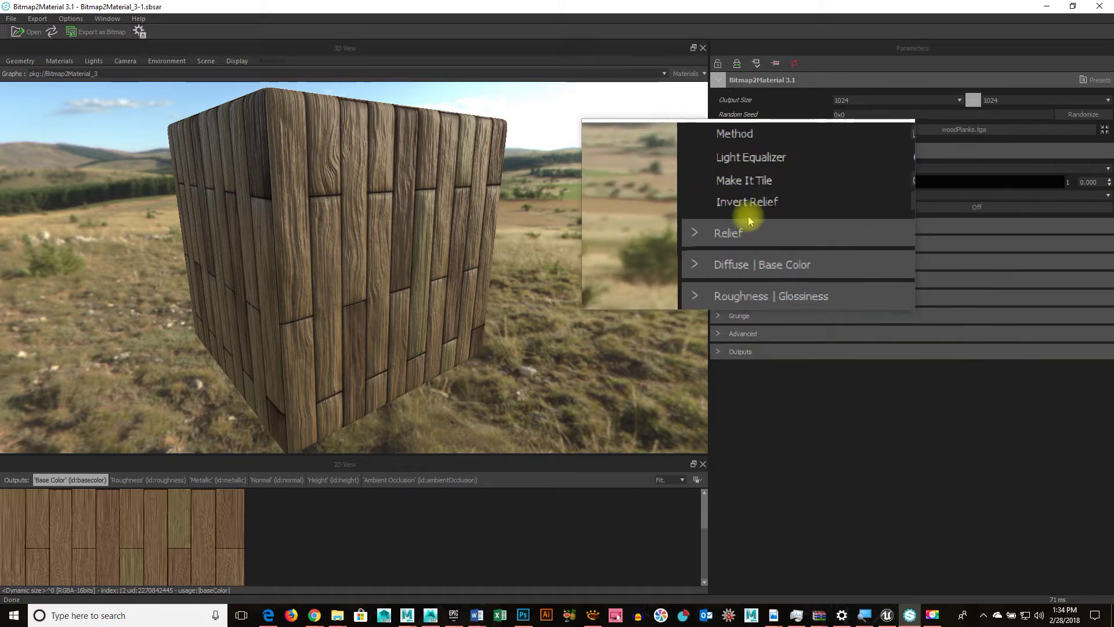
Expand Relief and raise Normal Intensity to about 8, checking deeper grooves on the cube
{"action": "left_click", "coordinate": [720, 231]}
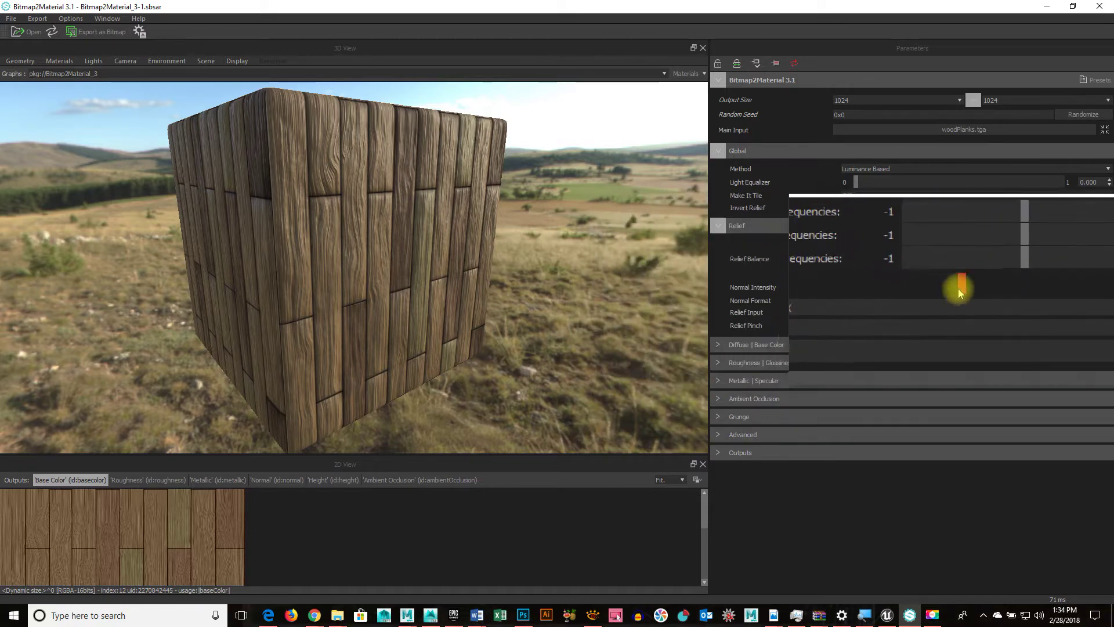
{"action": "left_click", "coordinate": [956, 289]}
{"action": "left_click_drag", "start_coordinate": [954, 290], "coordinate": [845, 282]}
{"action": "left_click_drag", "start_coordinate": [560, 303], "coordinate": [517, 321]}
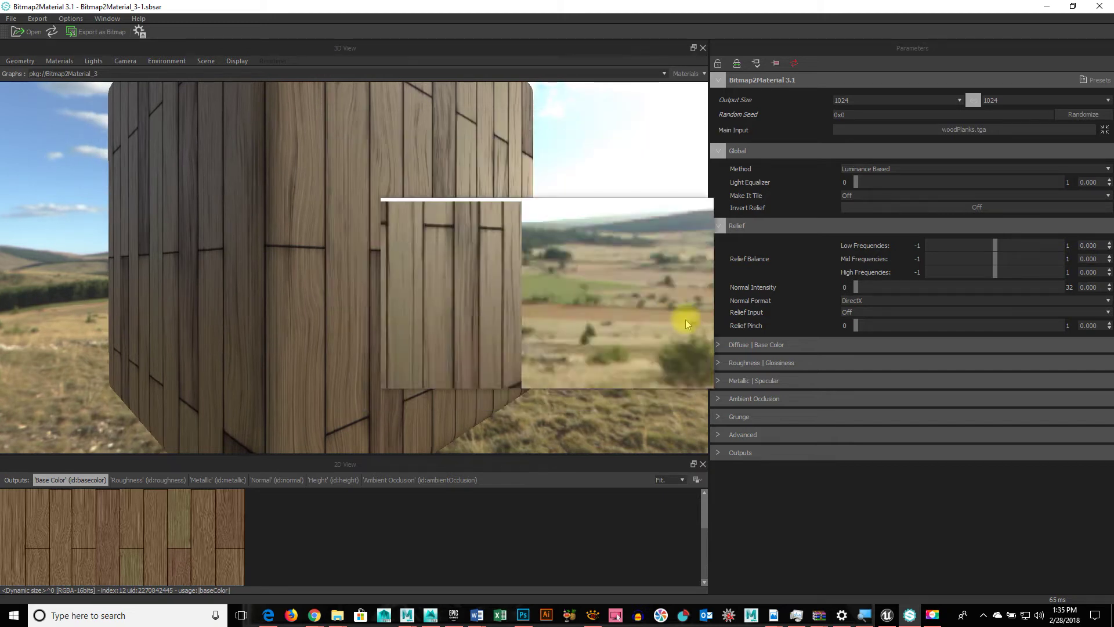
{"action": "left_click_drag", "start_coordinate": [853, 293], "coordinate": [926, 292]}
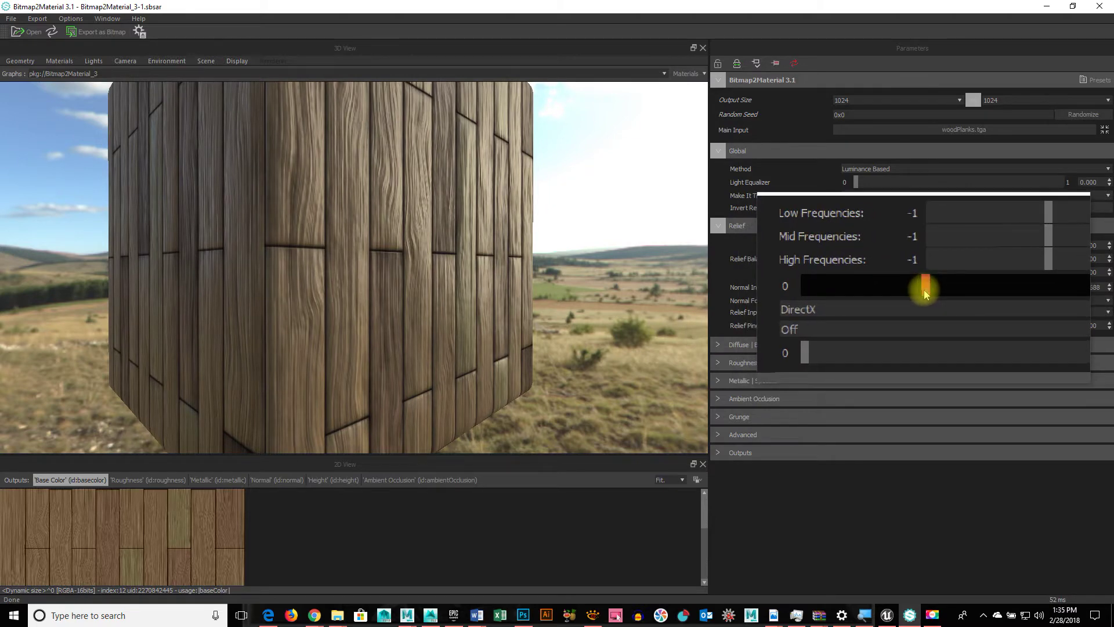
{"action": "scroll", "coordinate": [539, 340], "scroll_direction": "up", "scroll_amount": 3}
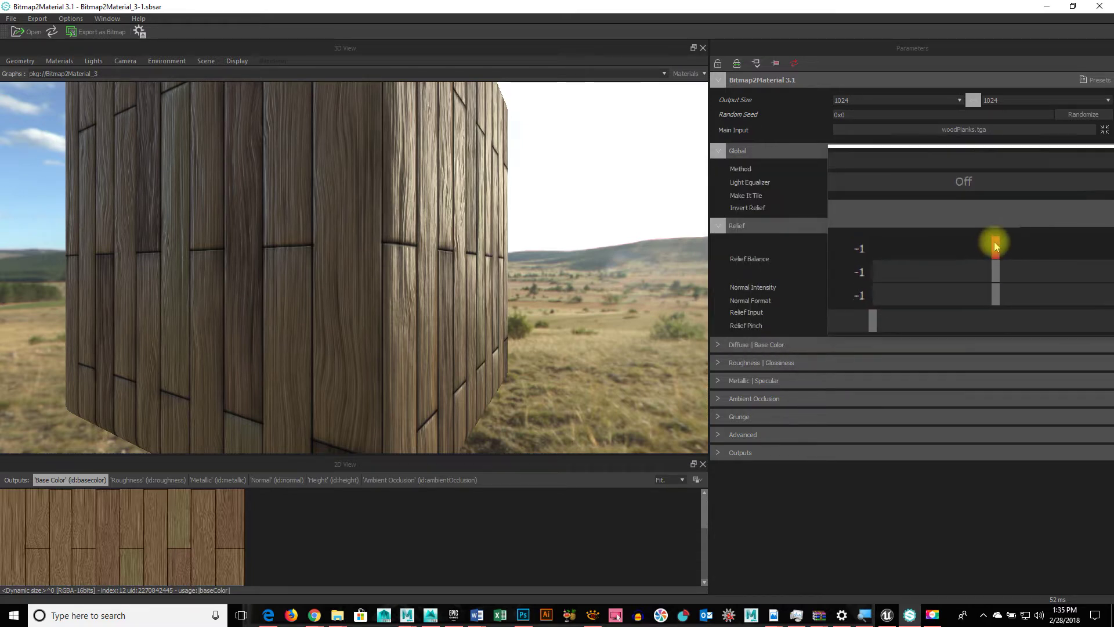
{"action": "left_click", "coordinate": [991, 246]}
Push Low Frequencies relief balance near maximum and lower the Mid Frequencies balance
{"action": "left_click_drag", "start_coordinate": [991, 246], "coordinate": [915, 254]}
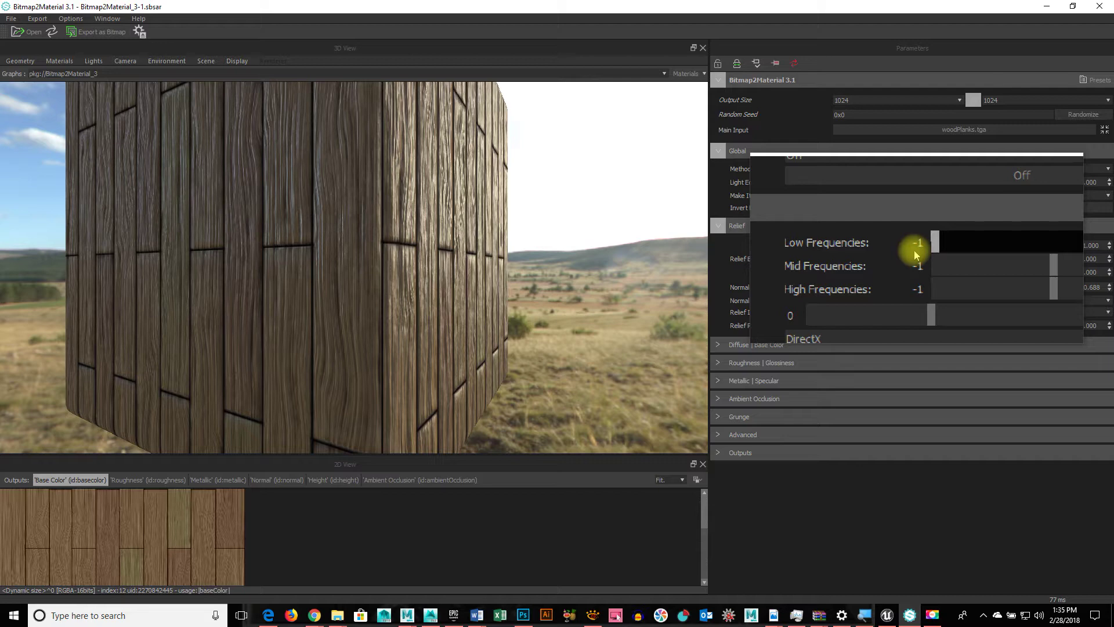
{"action": "left_click_drag", "start_coordinate": [915, 254], "coordinate": [1068, 264]}
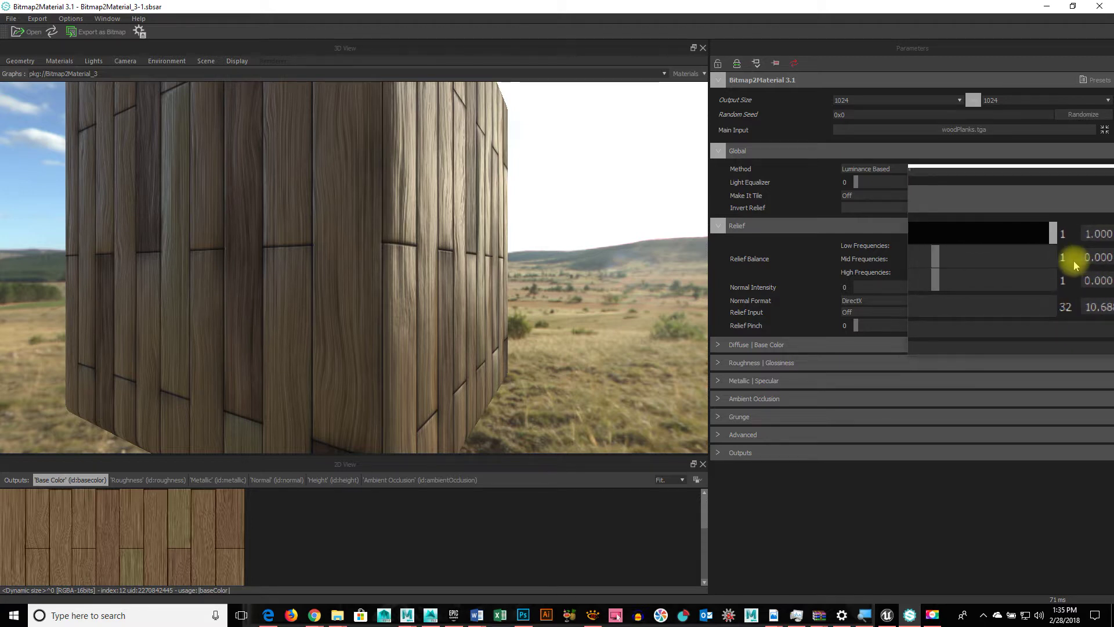
{"action": "left_click_drag", "start_coordinate": [1072, 260], "coordinate": [1041, 258]}
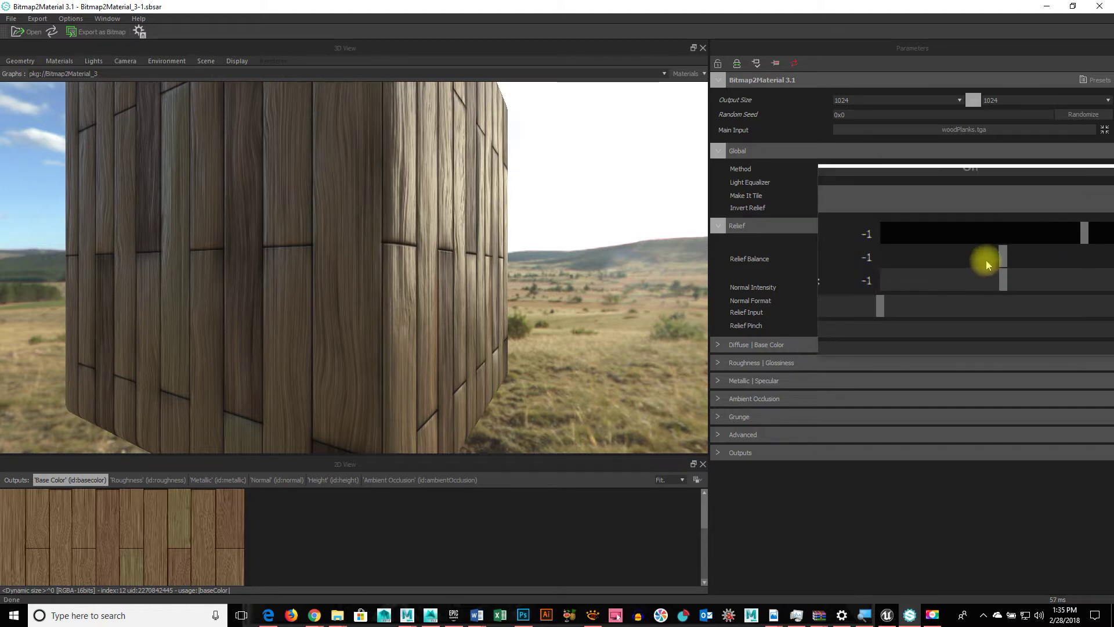
{"action": "left_click_drag", "start_coordinate": [996, 260], "coordinate": [960, 265]}
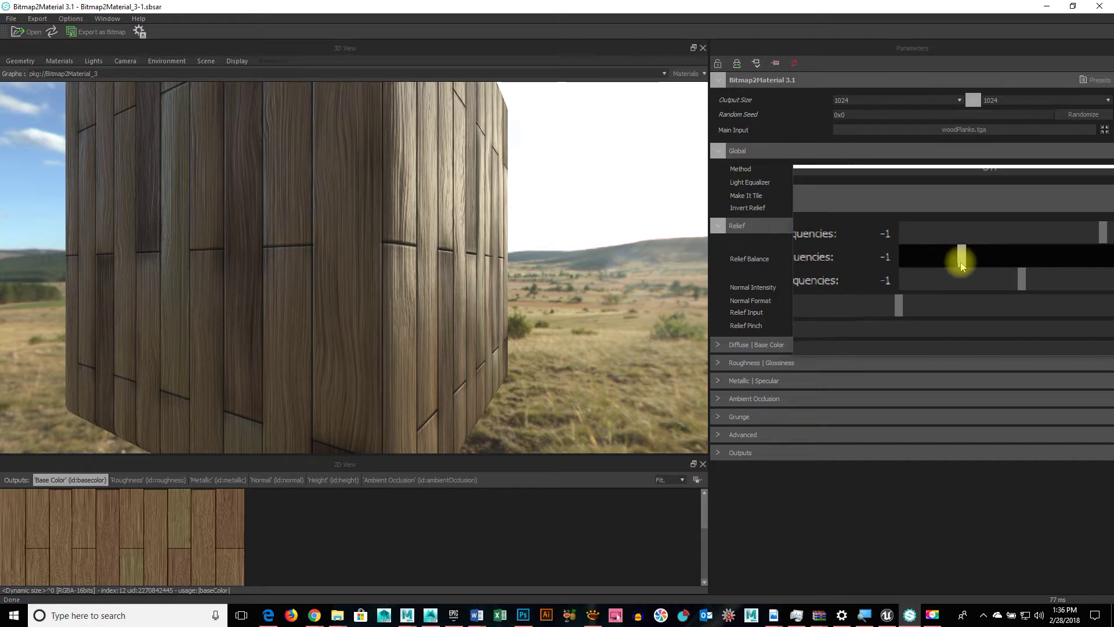
{"action": "left_click", "coordinate": [961, 261]}
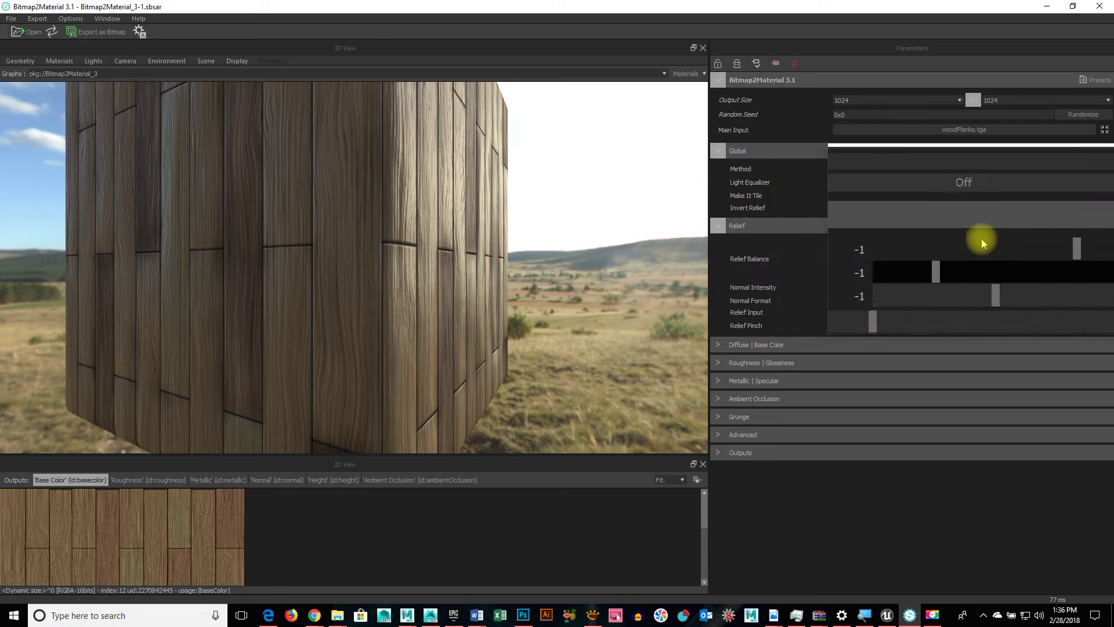
Rebalance relief to Low and High Frequencies 0.494, Mid -0.965, with Normal Intensity 10.688
{"action": "left_click_drag", "start_coordinate": [997, 276], "coordinate": [1050, 277]}
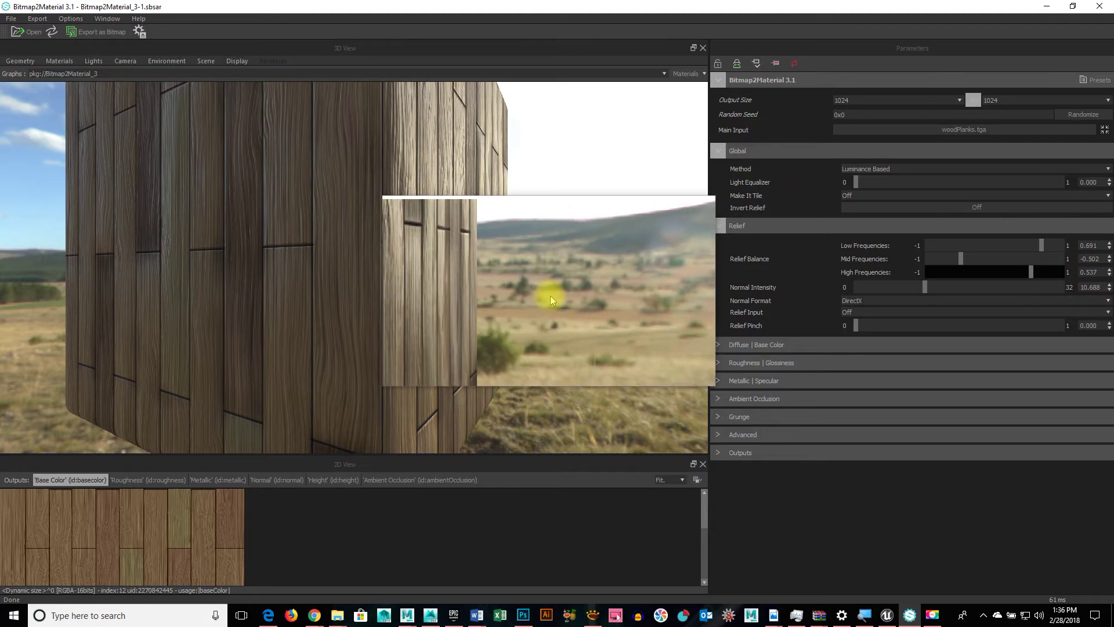
{"action": "left_click_drag", "start_coordinate": [550, 295], "coordinate": [506, 287]}
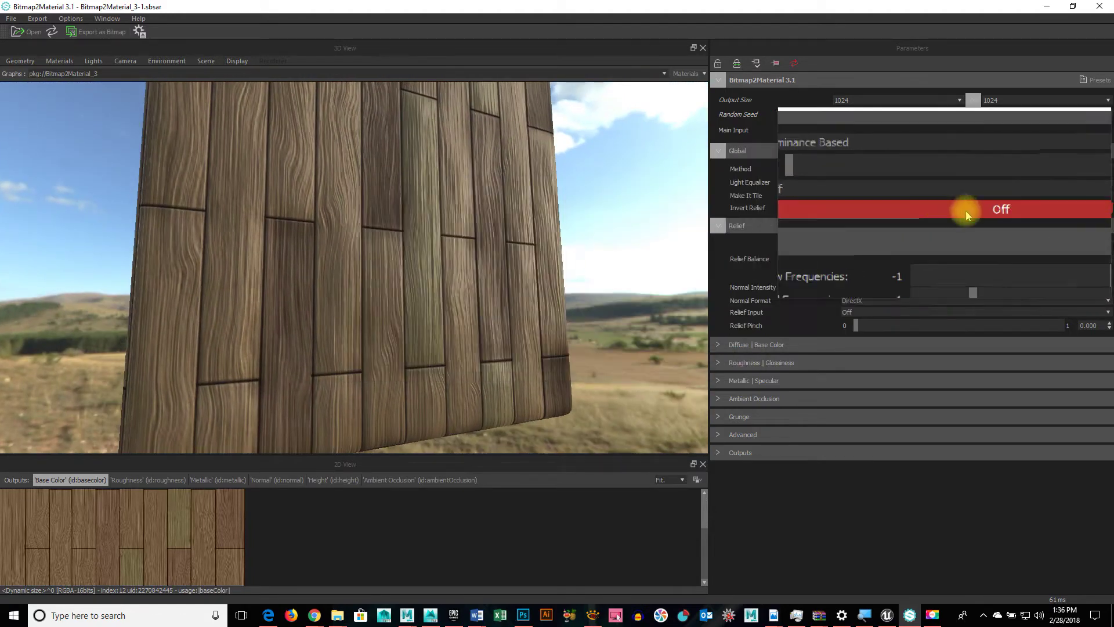
{"action": "left_click_drag", "start_coordinate": [961, 261], "coordinate": [930, 261]}
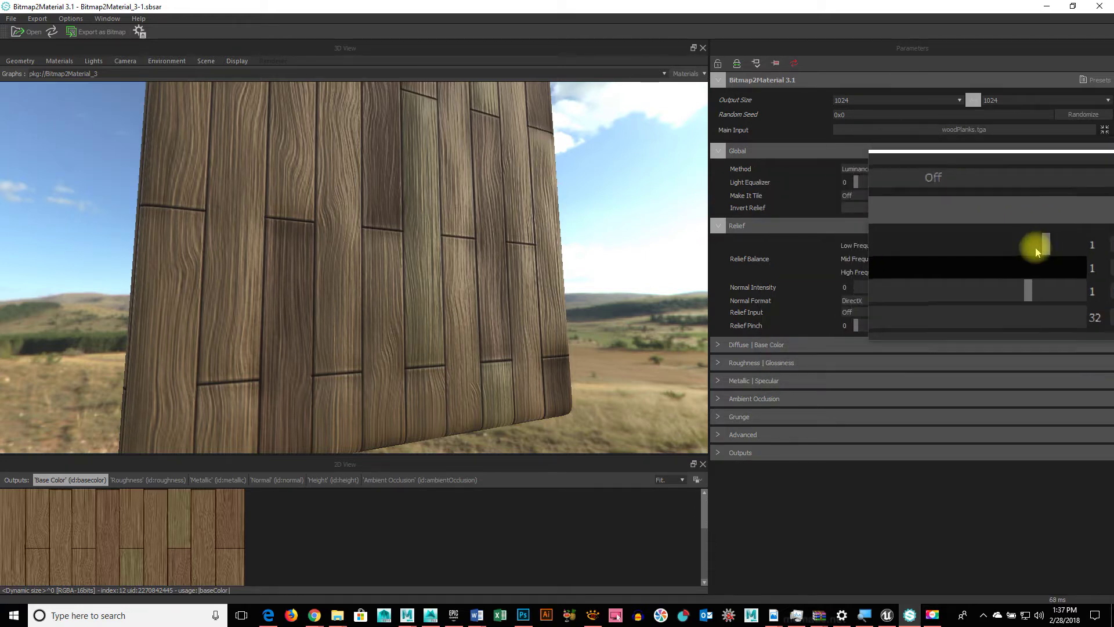
{"action": "left_click", "coordinate": [1059, 246]}
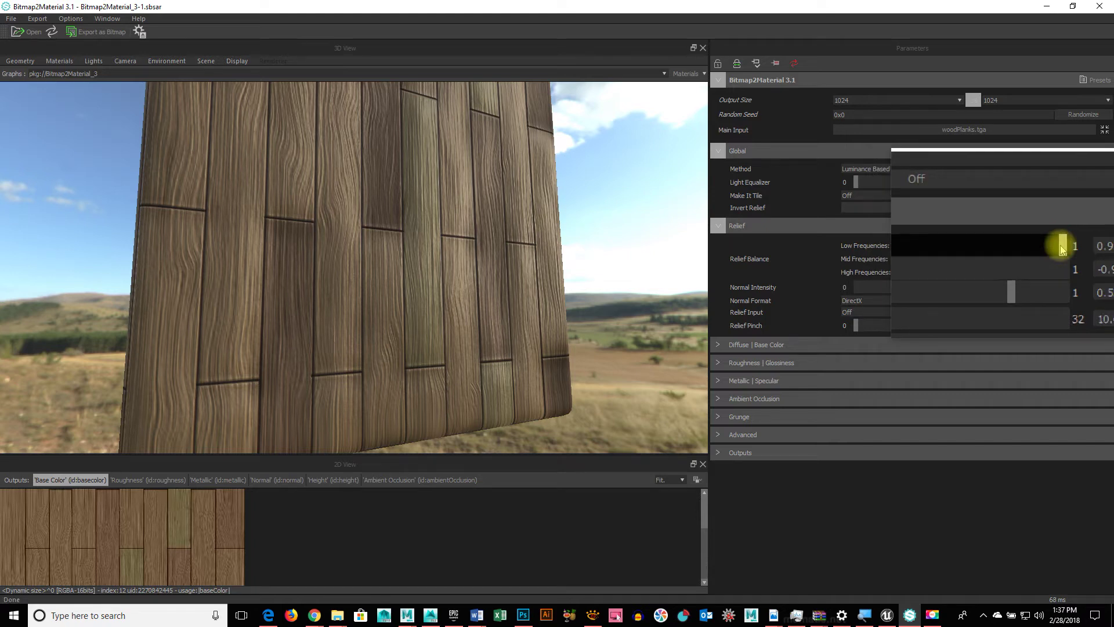
{"action": "mouse_move", "coordinate": [1062, 249]}
{"action": "left_mouse_down"}
{"action": "mouse_move", "coordinate": [982, 244]}
{"action": "mouse_move", "coordinate": [1055, 243]}
{"action": "left_mouse_up"}
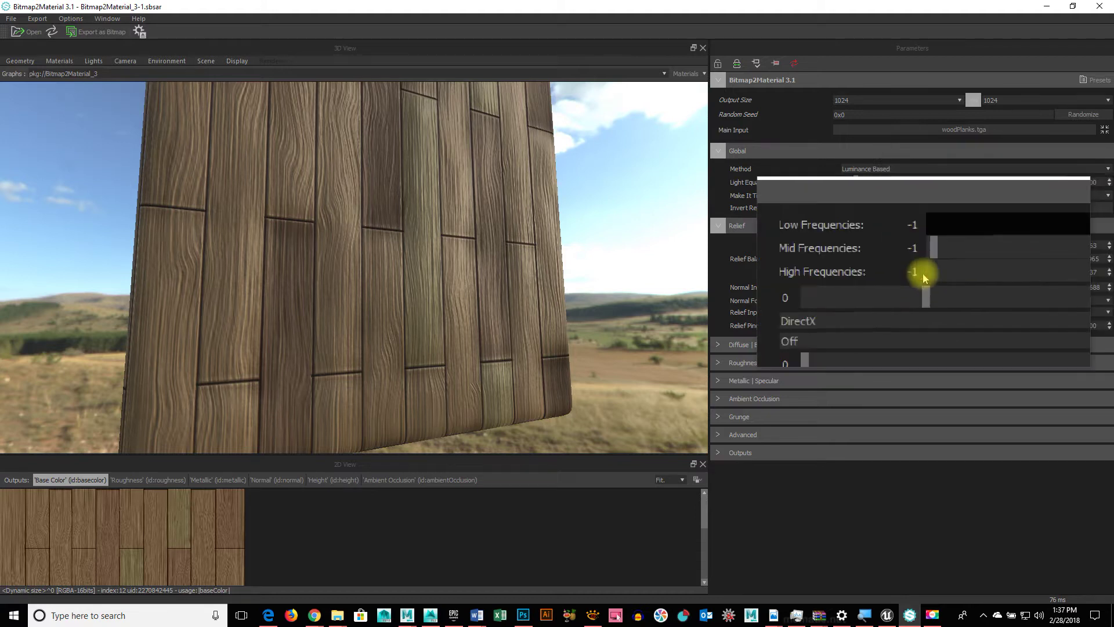
{"action": "left_click_drag", "start_coordinate": [956, 272], "coordinate": [1029, 272]}
{"action": "left_click_drag", "start_coordinate": [597, 280], "coordinate": [639, 338]}
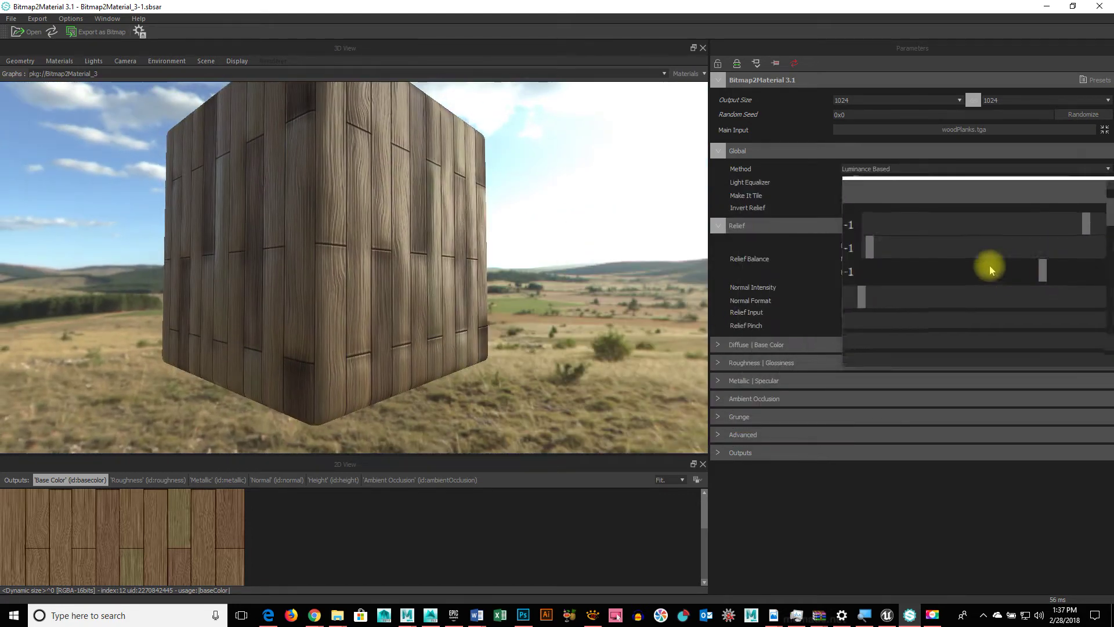
{"action": "left_click", "coordinate": [1053, 249]}
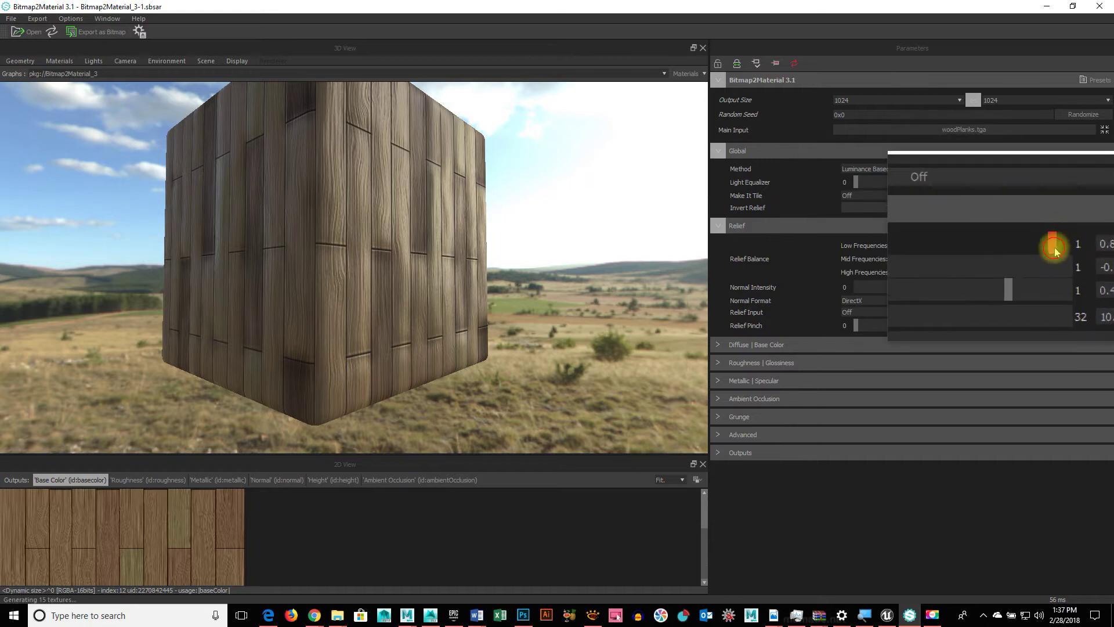
{"action": "left_click_drag", "start_coordinate": [1053, 248], "coordinate": [1028, 251]}
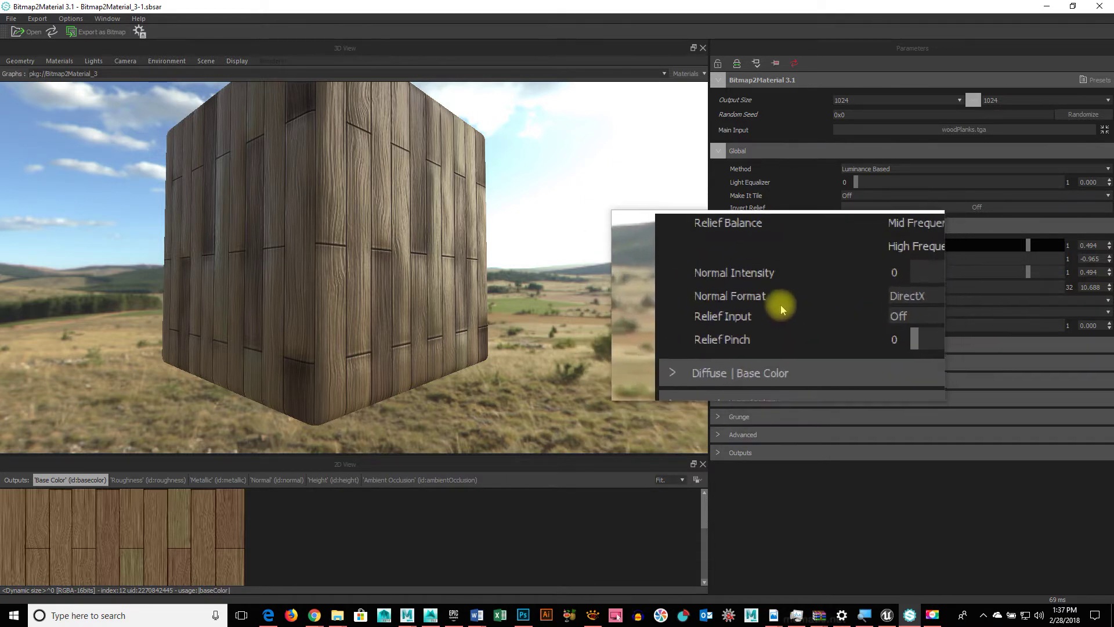
{"action": "left_click", "coordinate": [858, 300]}
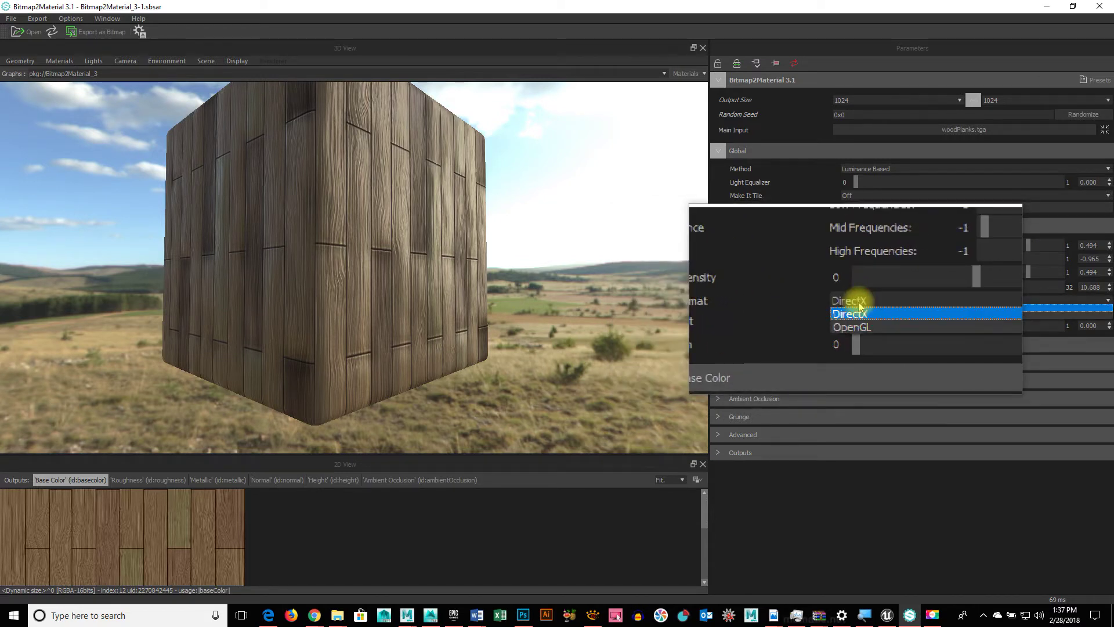
{"action": "left_click", "coordinate": [858, 301]}
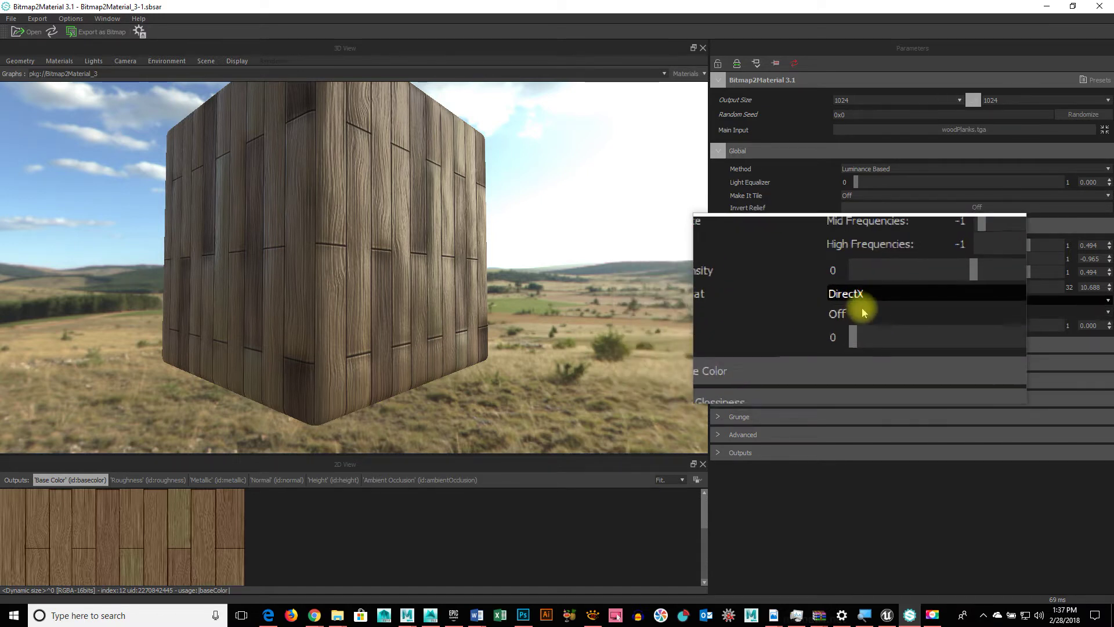
{"action": "left_click", "coordinate": [863, 313]}
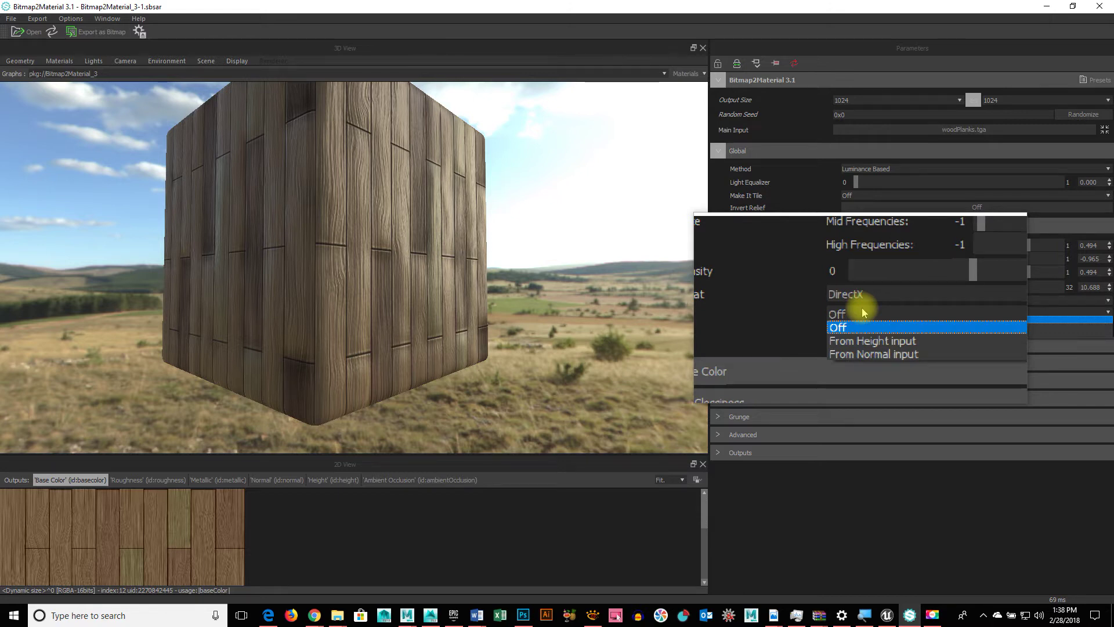
{"action": "left_click", "coordinate": [810, 318]}
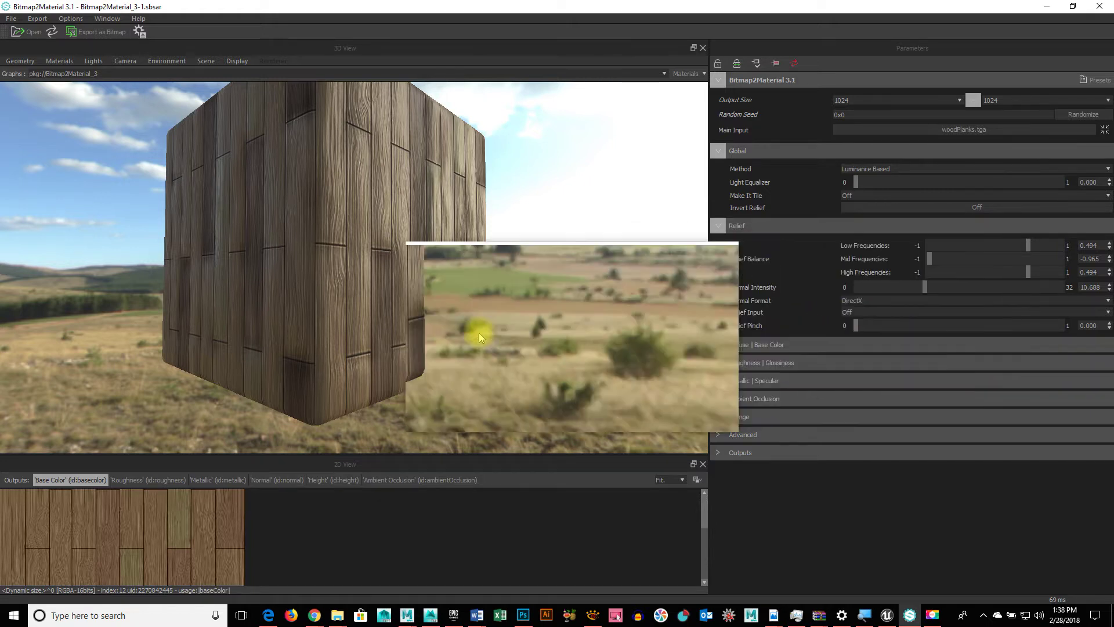
{"action": "scroll", "coordinate": [479, 332], "scroll_direction": "up", "scroll_amount": 4}
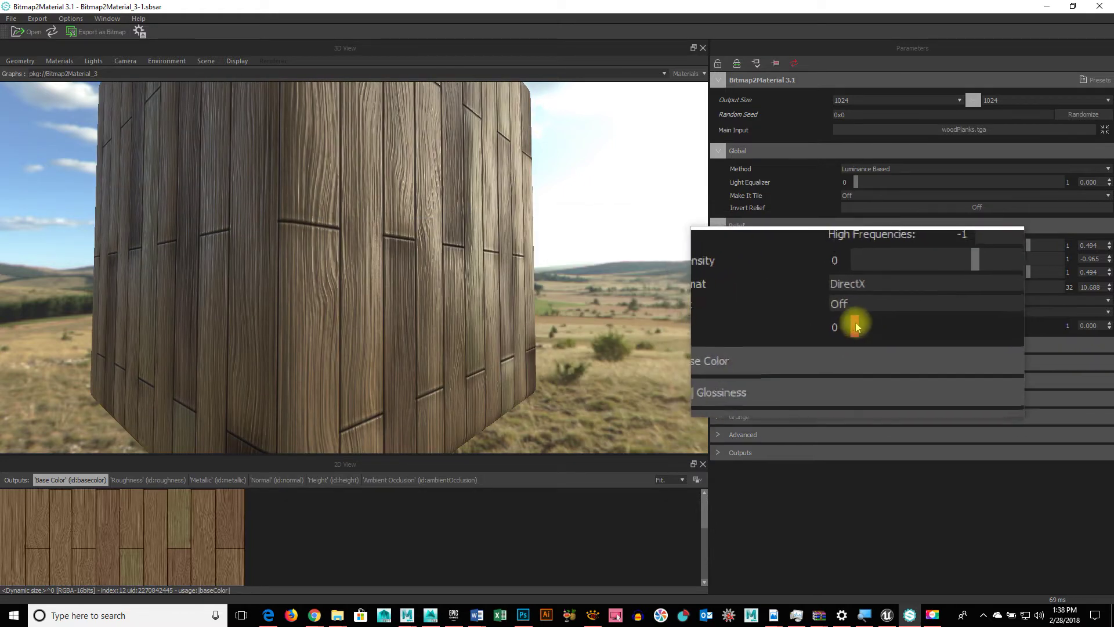
Set Relief Pinch to 0.486 and reduce Relief Pinch Radius to 0.003
{"action": "left_click_drag", "start_coordinate": [853, 320], "coordinate": [957, 331]}
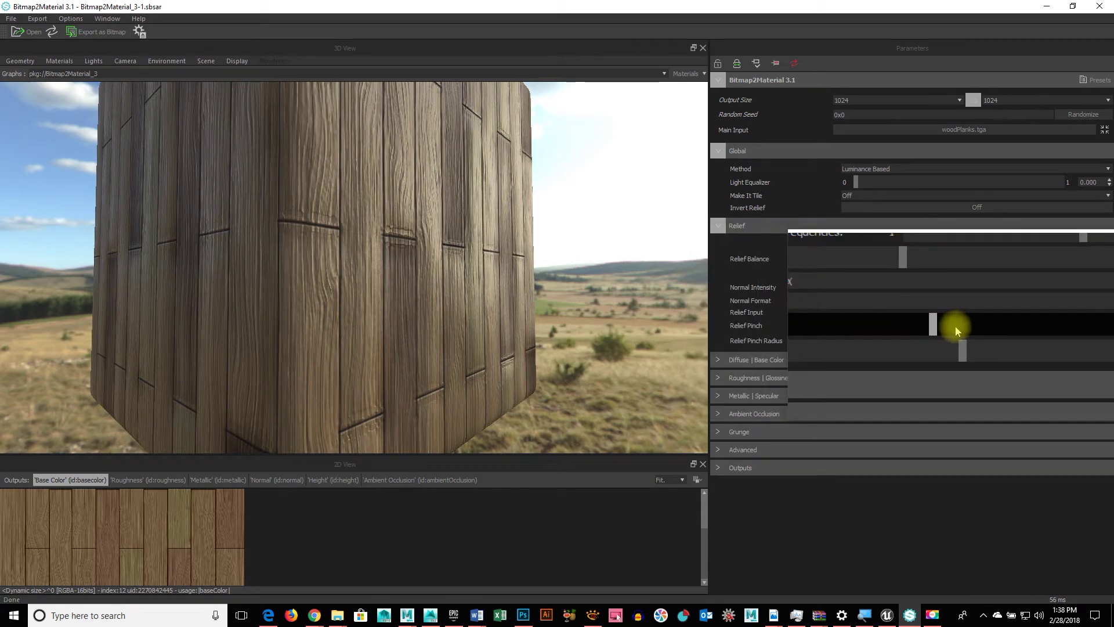
{"action": "scroll", "coordinate": [453, 268], "scroll_direction": "up", "scroll_amount": 4}
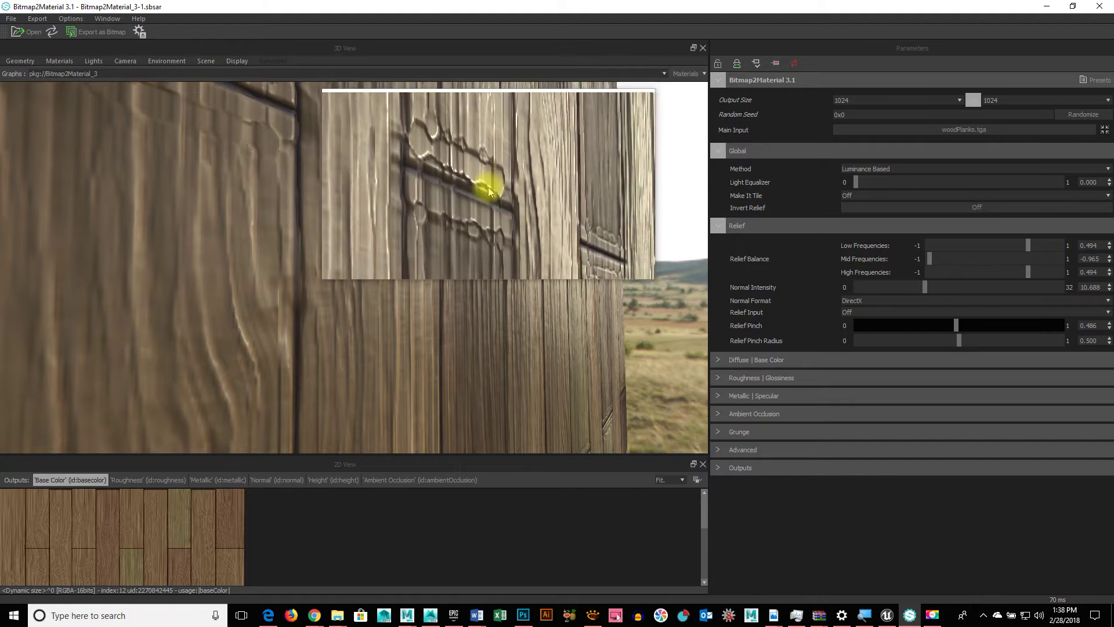
{"action": "left_click_drag", "start_coordinate": [959, 341], "coordinate": [840, 346]}
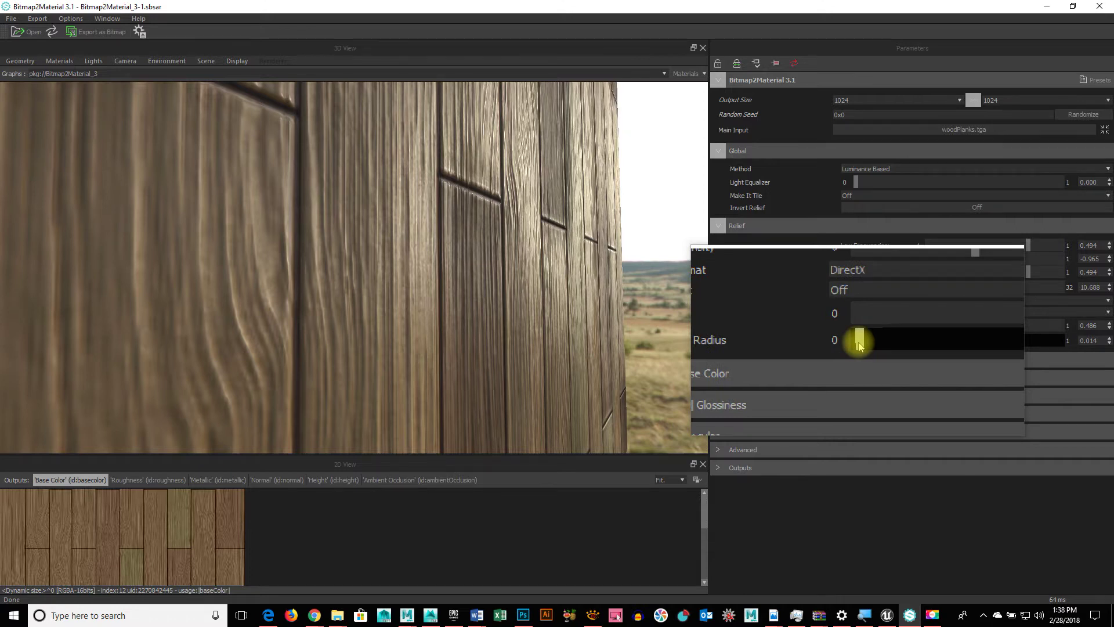
{"action": "left_click_drag", "start_coordinate": [840, 346], "coordinate": [856, 342]}
{"action": "scroll", "coordinate": [538, 325], "scroll_direction": "down", "scroll_amount": 5}
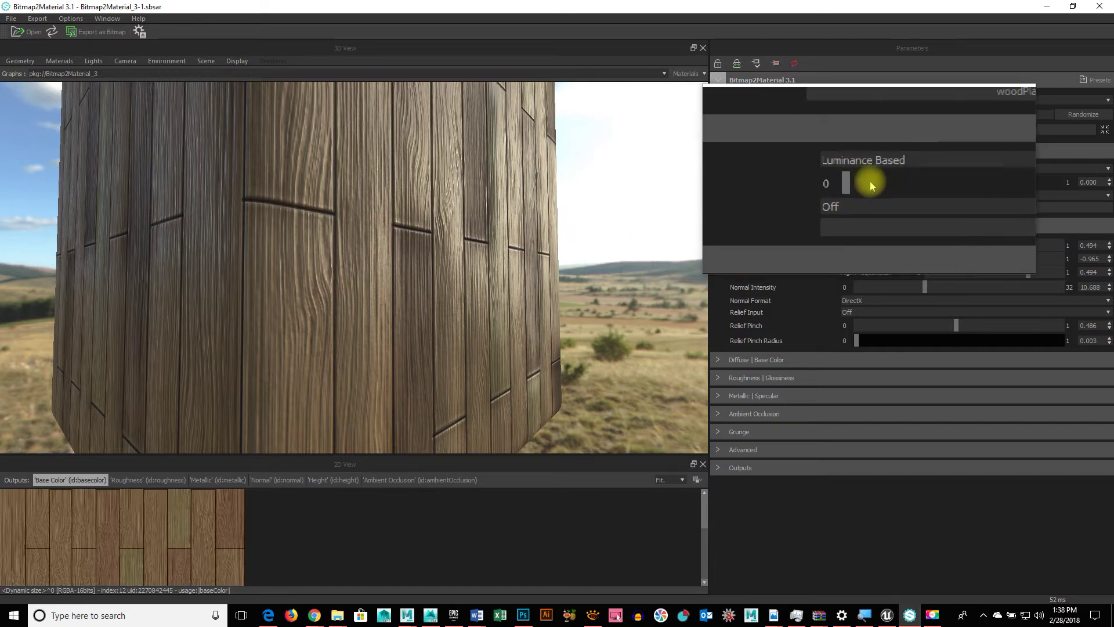
Raise Light Equalizer to 0.798 and set relief balance Low 0.580, Mid -0.451
{"action": "left_click_drag", "start_coordinate": [853, 183], "coordinate": [1040, 186]}
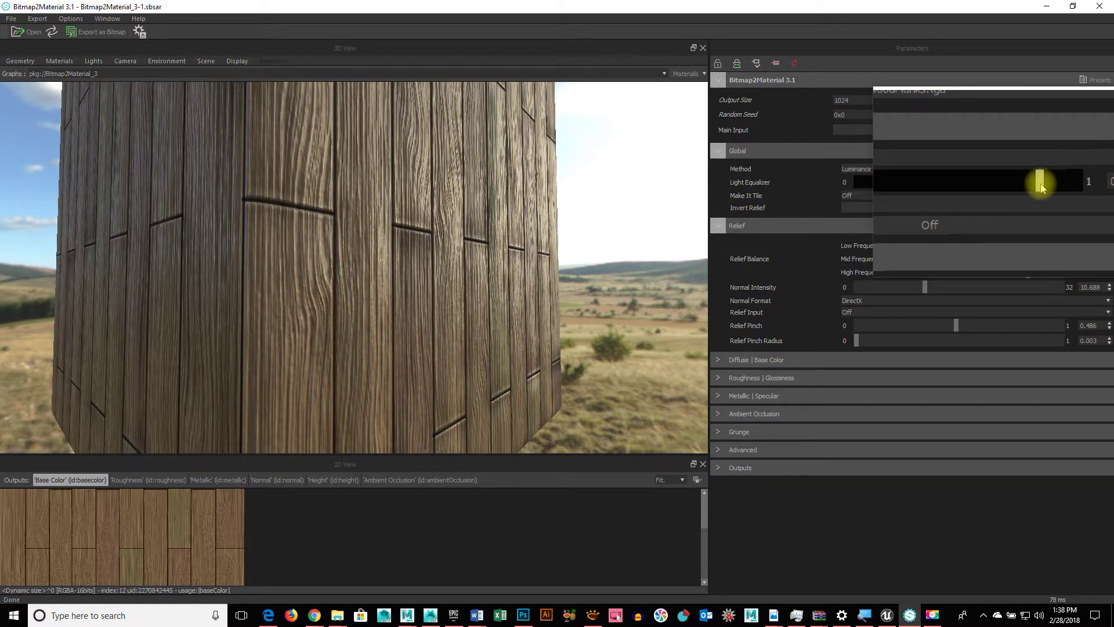
{"action": "left_click_drag", "start_coordinate": [690, 284], "coordinate": [638, 359]}
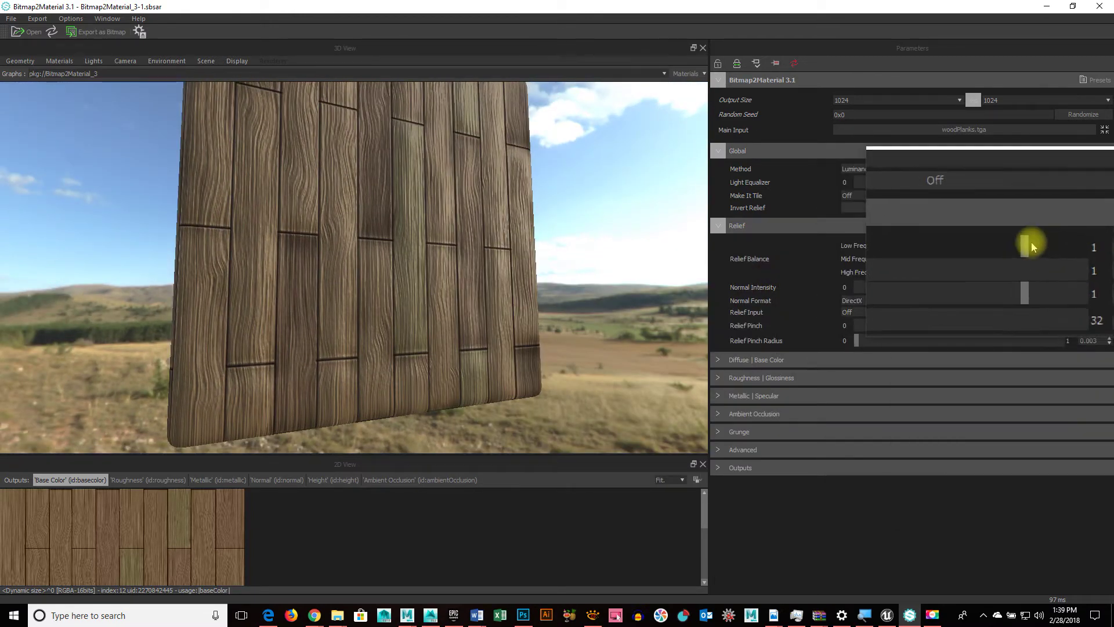
{"action": "mouse_move", "coordinate": [1032, 246]}
{"action": "left_mouse_down"}
{"action": "mouse_move", "coordinate": [1072, 244]}
{"action": "mouse_move", "coordinate": [1014, 241]}
{"action": "mouse_move", "coordinate": [1055, 245]}
{"action": "mouse_move", "coordinate": [1031, 248]}
{"action": "left_mouse_up"}
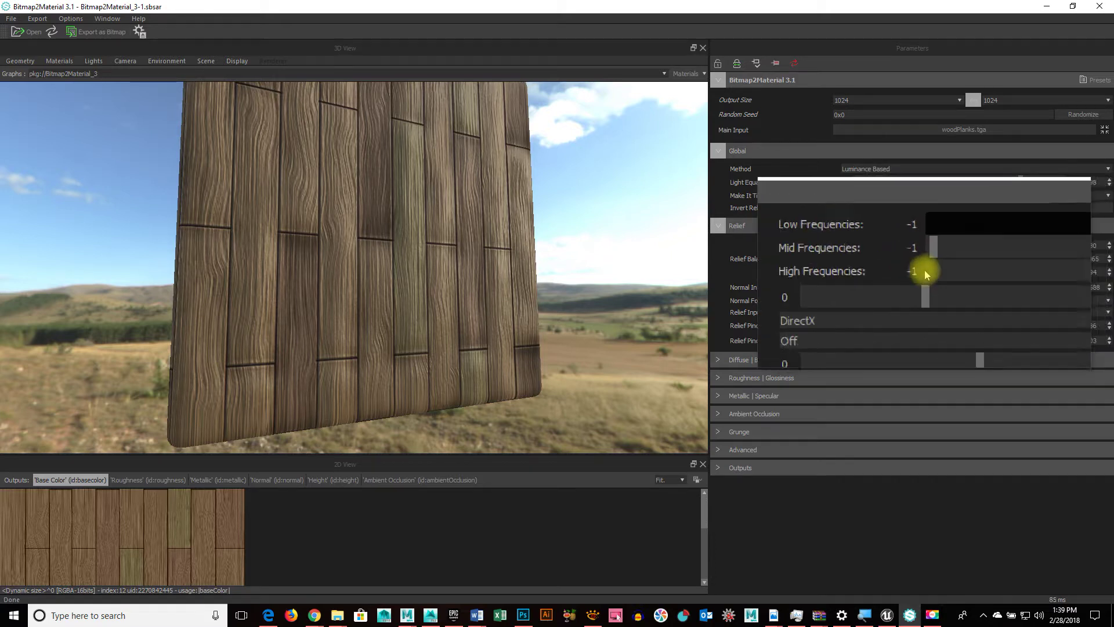
{"action": "left_click", "coordinate": [988, 261]}
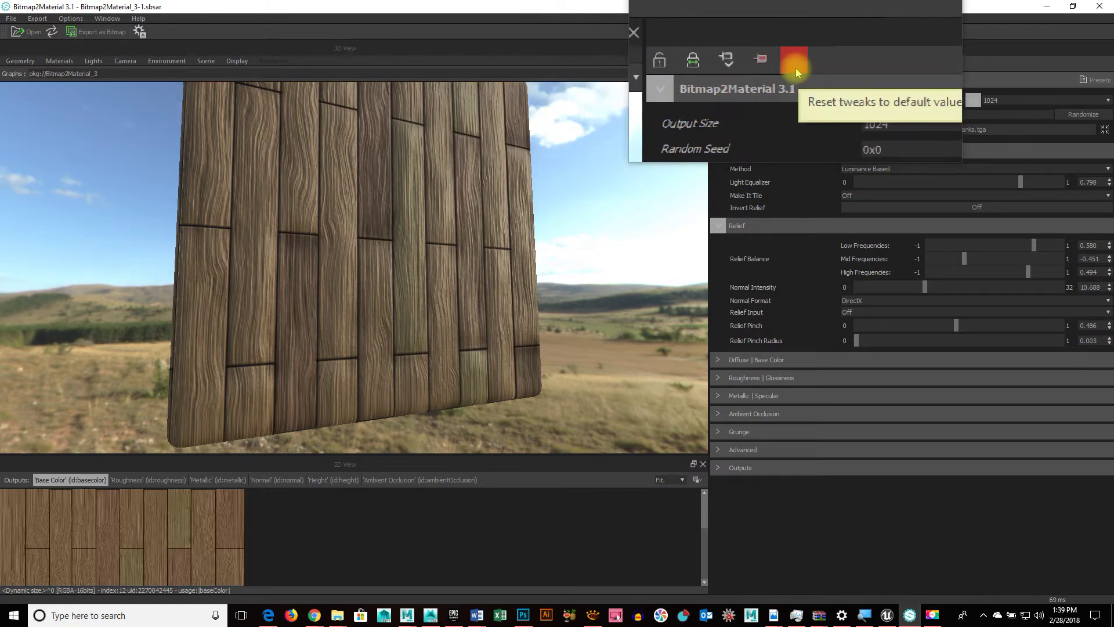
Orbit to the cube's corner and collapse the Relief roll-out, keeping the tuned relief
{"action": "left_click", "coordinate": [795, 67]}
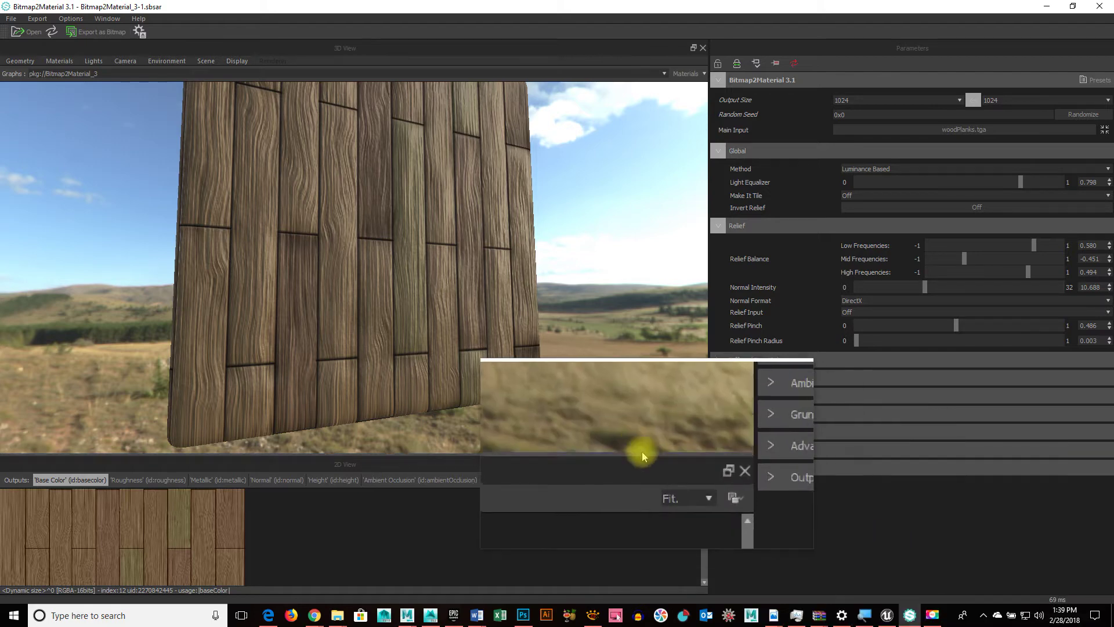
{"action": "left_click_drag", "start_coordinate": [624, 406], "coordinate": [684, 359]}
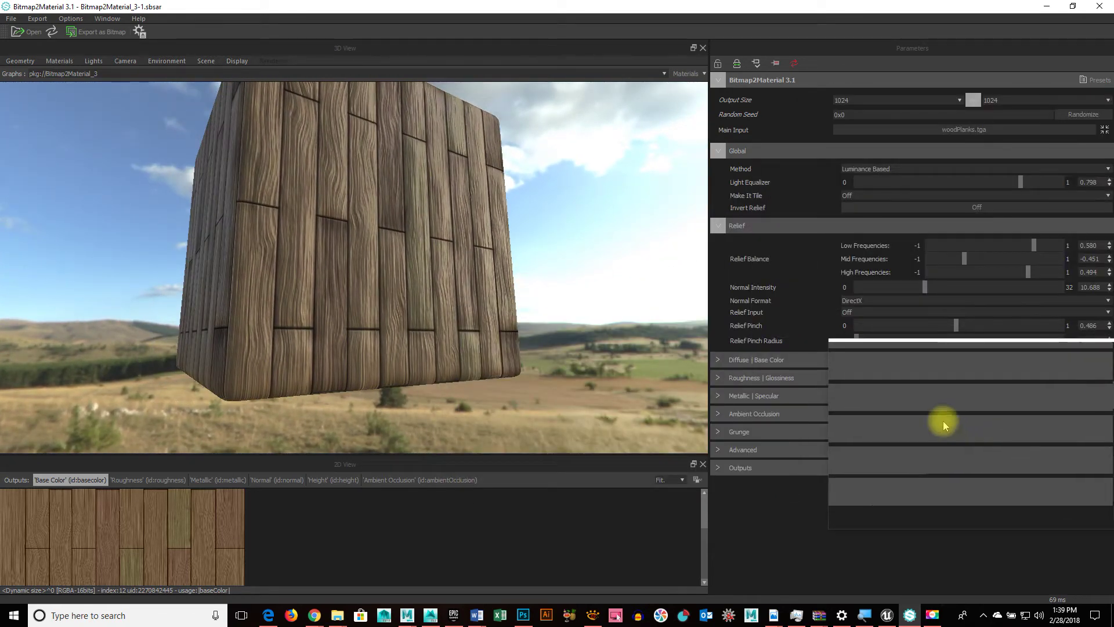
{"action": "left_click", "coordinate": [725, 226]}
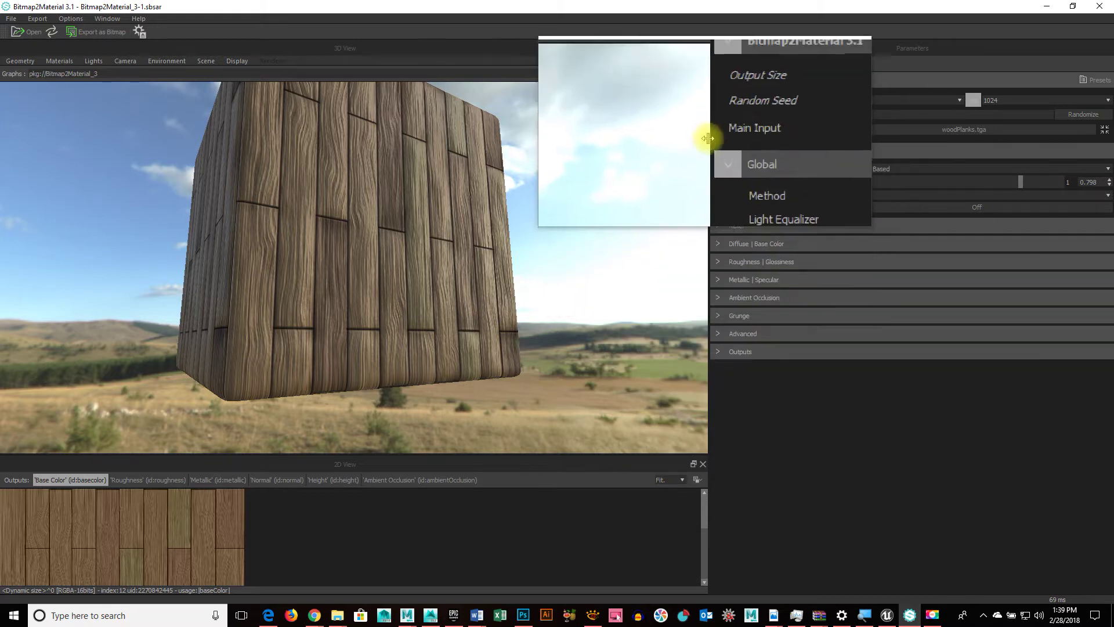
Collapse Global and expand the Diffuse | Base Color and Roughness | Glossiness sections
{"action": "left_click", "coordinate": [719, 150]}
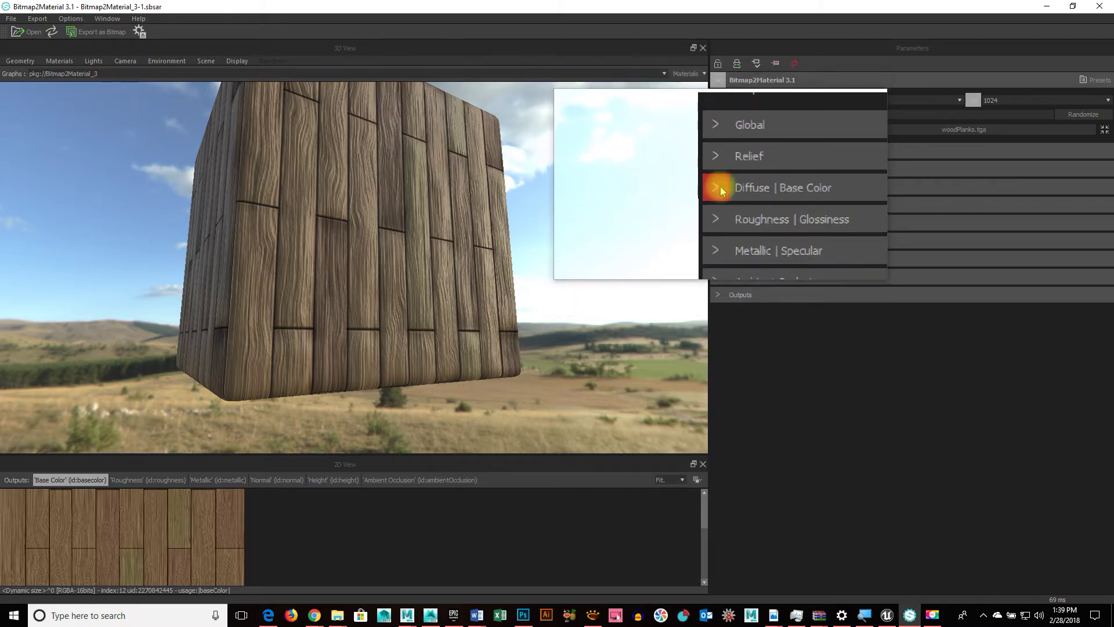
{"action": "left_click", "coordinate": [718, 187]}
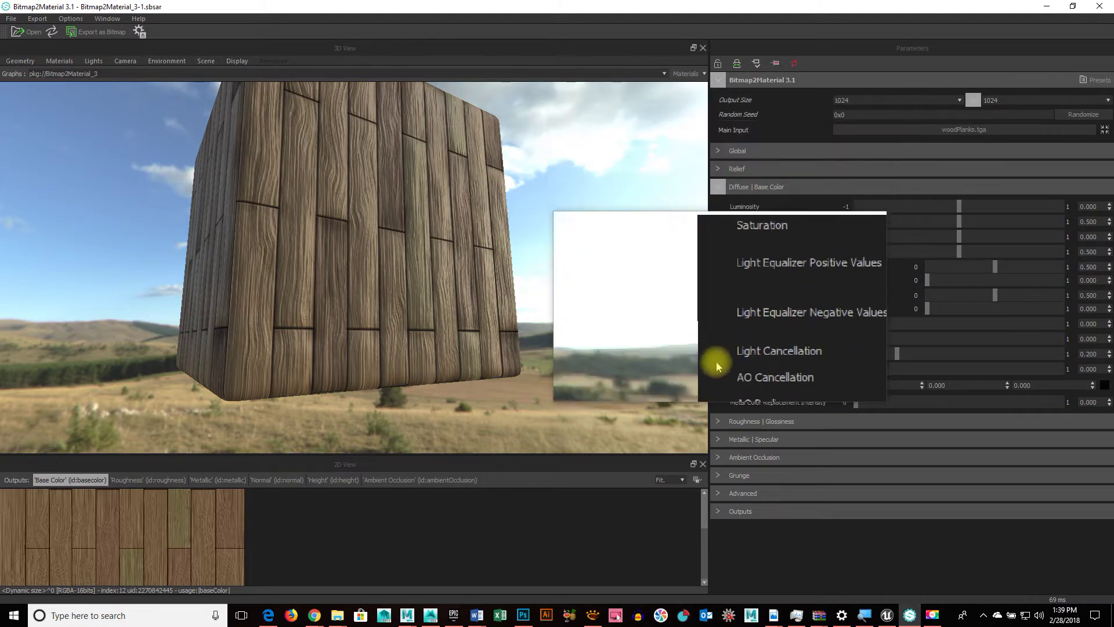
{"action": "left_click", "coordinate": [718, 426]}
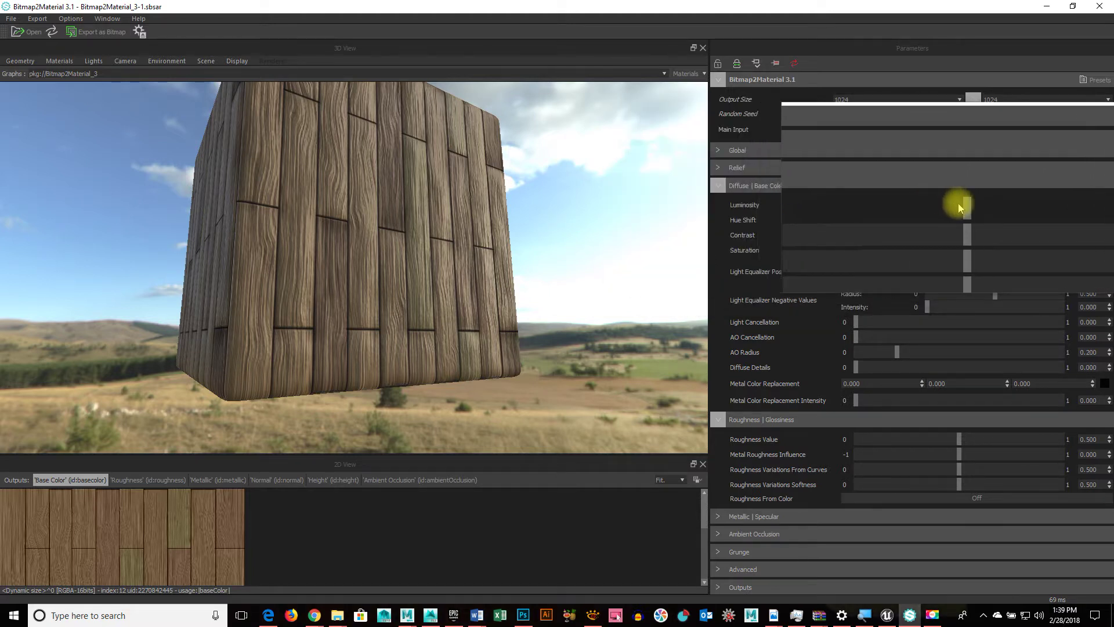
Tint the wood red: Luminosity -0.006, Hue Shift 0.455, Contrast 0.129
{"action": "mouse_move", "coordinate": [960, 208]}
{"action": "left_mouse_down"}
{"action": "mouse_move", "coordinate": [1007, 210]}
{"action": "mouse_move", "coordinate": [930, 205]}
{"action": "mouse_move", "coordinate": [933, 214]}
{"action": "mouse_move", "coordinate": [952, 204]}
{"action": "mouse_move", "coordinate": [961, 213]}
{"action": "left_mouse_up"}
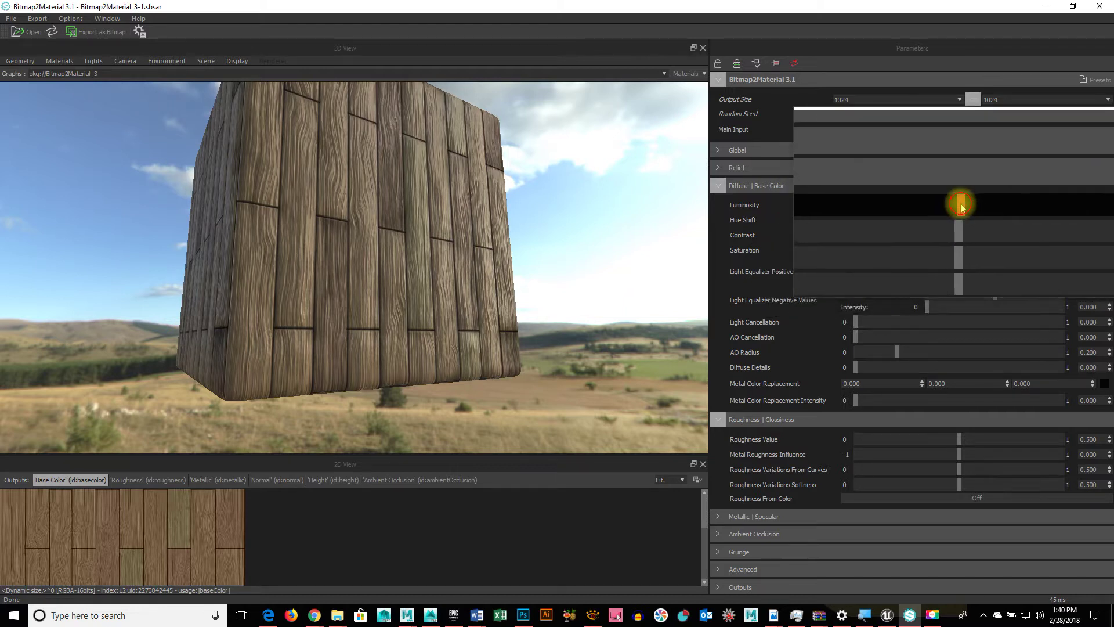
{"action": "left_click_drag", "start_coordinate": [961, 207], "coordinate": [958, 207]}
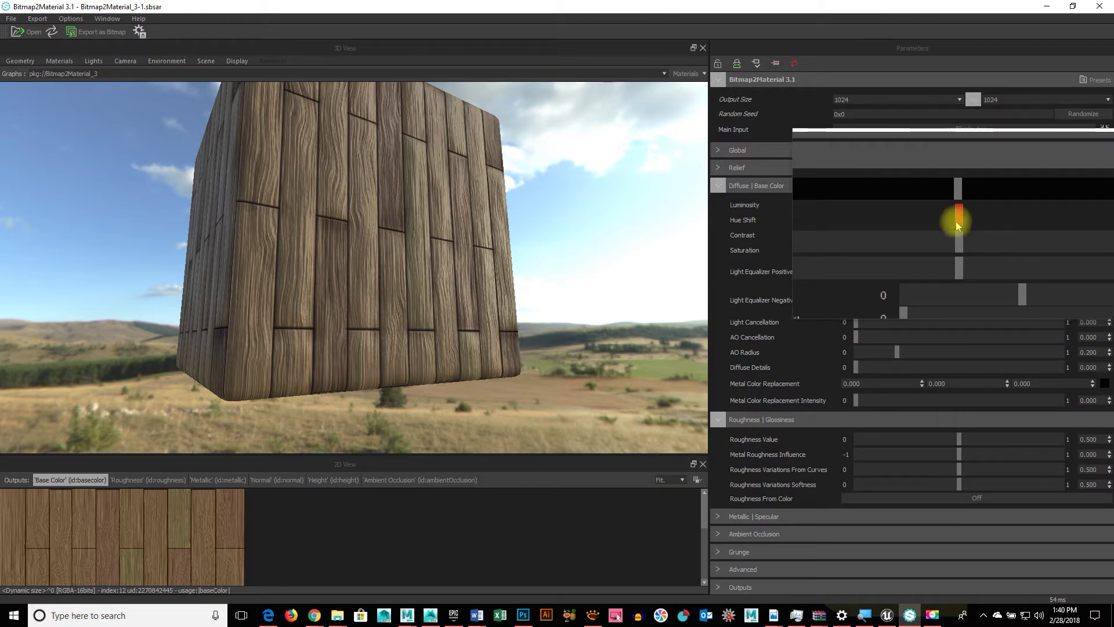
{"action": "mouse_move", "coordinate": [958, 225]}
{"action": "left_mouse_down"}
{"action": "mouse_move", "coordinate": [970, 222]}
{"action": "mouse_move", "coordinate": [946, 224]}
{"action": "left_mouse_up"}
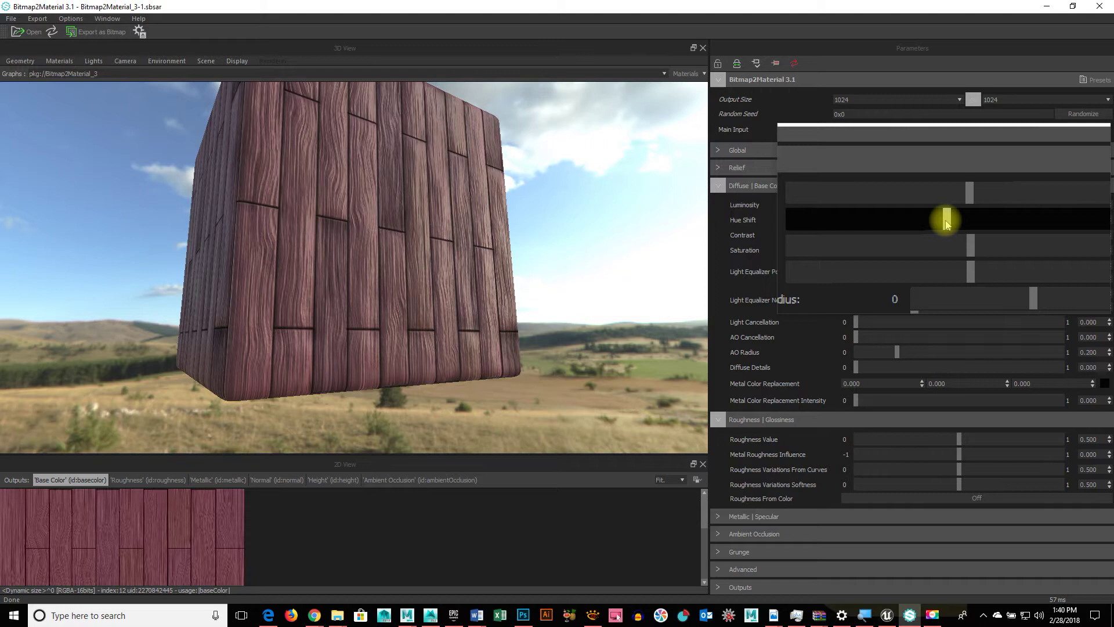
{"action": "mouse_move", "coordinate": [946, 224]}
{"action": "left_mouse_down"}
{"action": "mouse_move", "coordinate": [880, 224]}
{"action": "mouse_move", "coordinate": [949, 226]}
{"action": "left_mouse_up"}
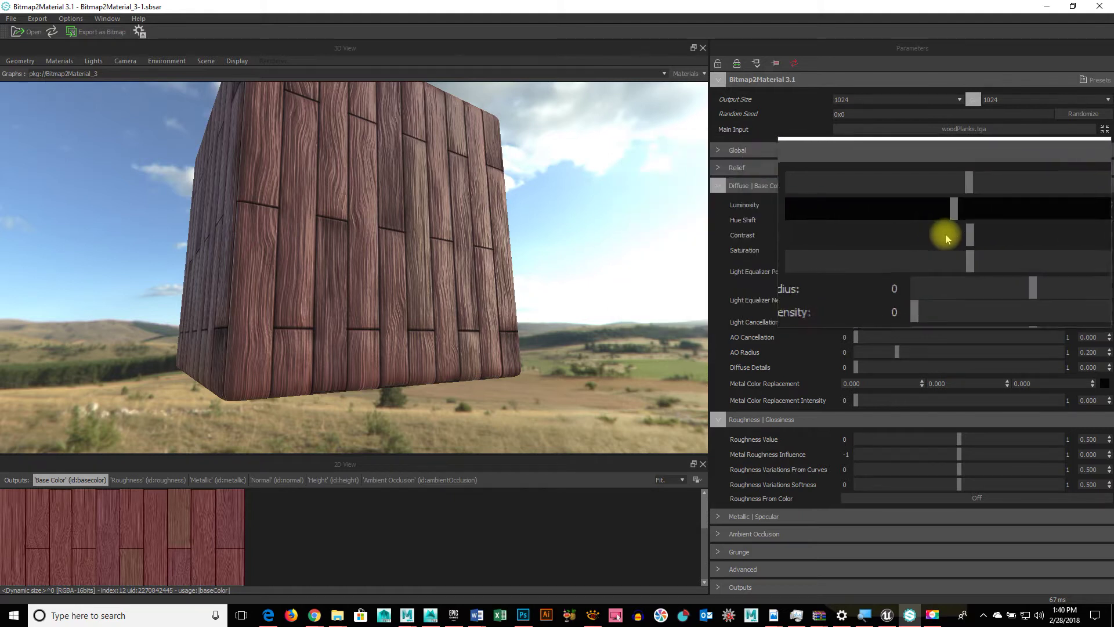
{"action": "mouse_move", "coordinate": [959, 244]}
{"action": "left_mouse_down"}
{"action": "mouse_move", "coordinate": [946, 243]}
{"action": "mouse_move", "coordinate": [972, 241]}
{"action": "left_mouse_up"}
{"action": "left_click_drag", "start_coordinate": [667, 272], "coordinate": [697, 278]}
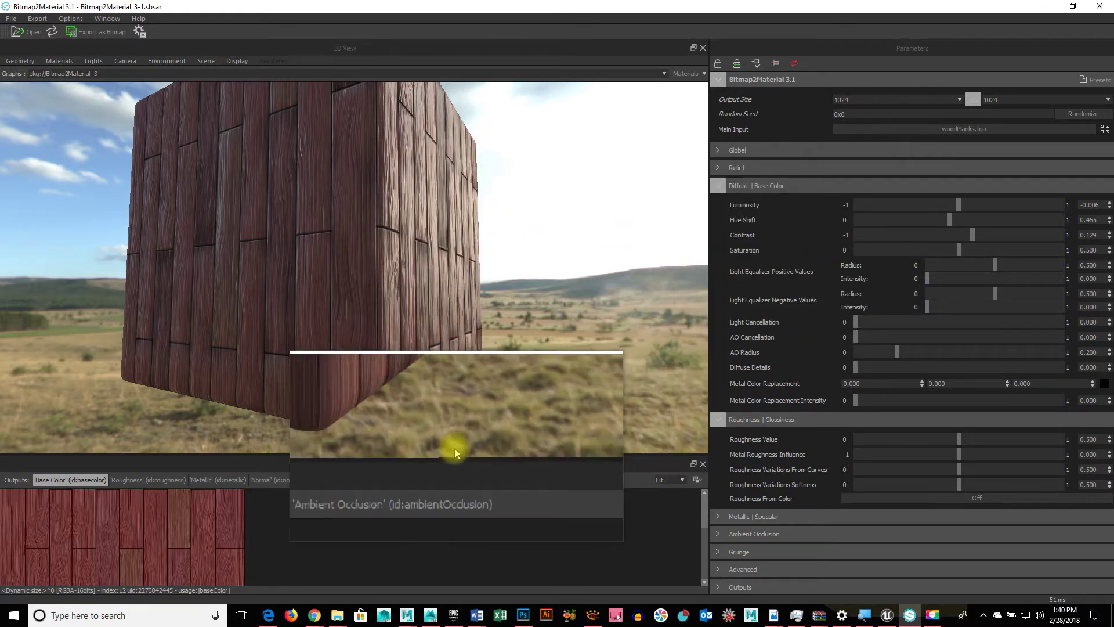
Boost the red wood's base colour to Saturation 0.624 and Contrast 0.135
{"action": "left_click_drag", "start_coordinate": [456, 458], "coordinate": [450, 304]}
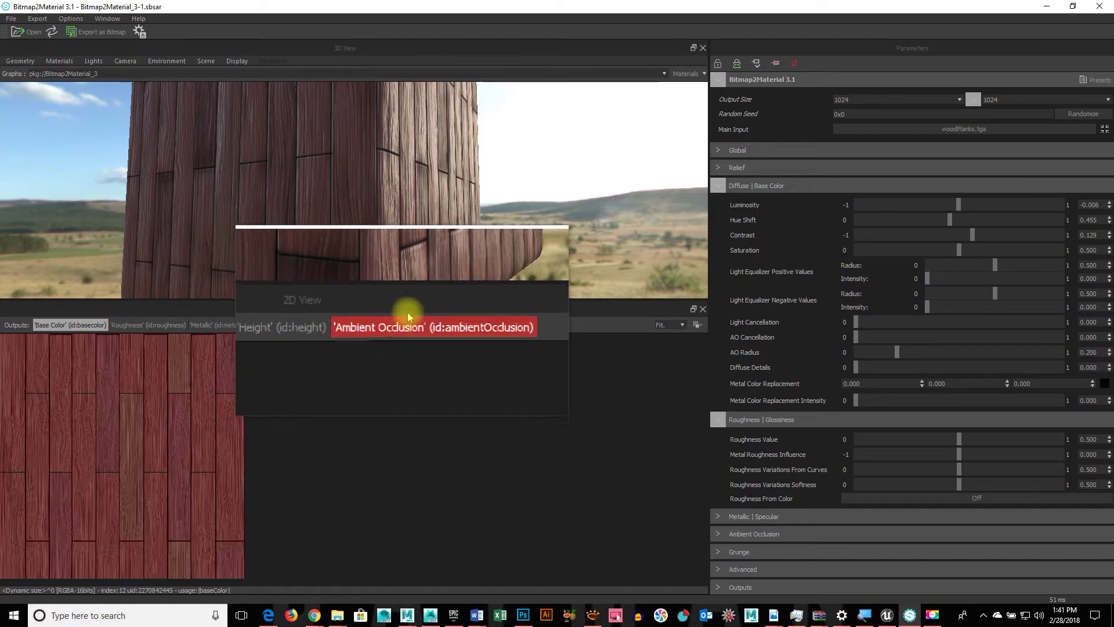
{"action": "left_click_drag", "start_coordinate": [415, 299], "coordinate": [396, 466]}
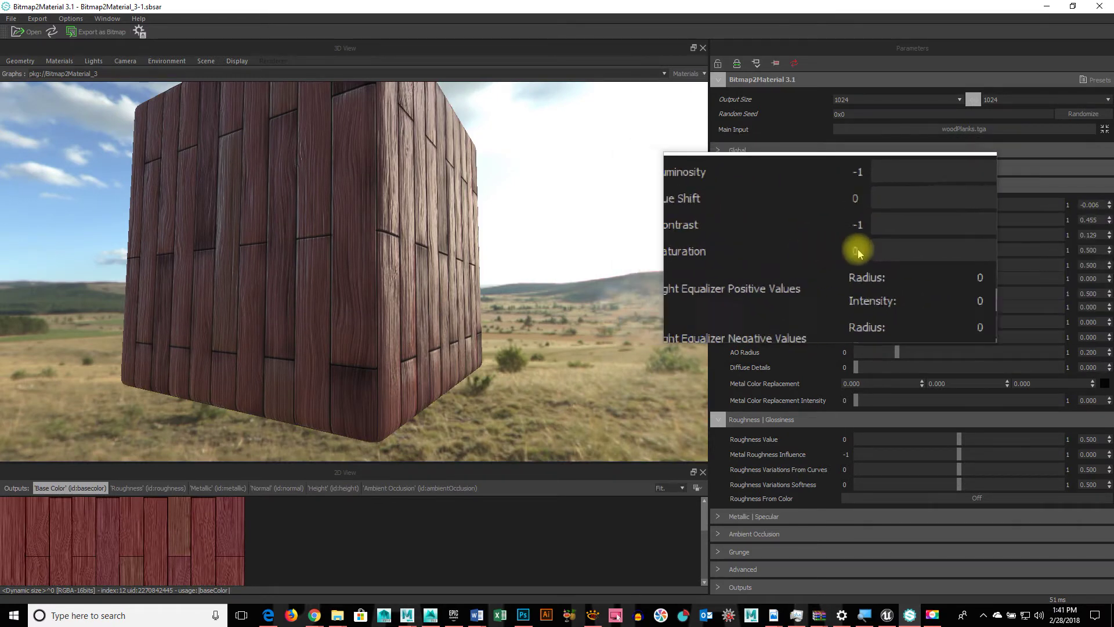
{"action": "left_click_drag", "start_coordinate": [963, 250], "coordinate": [991, 249]}
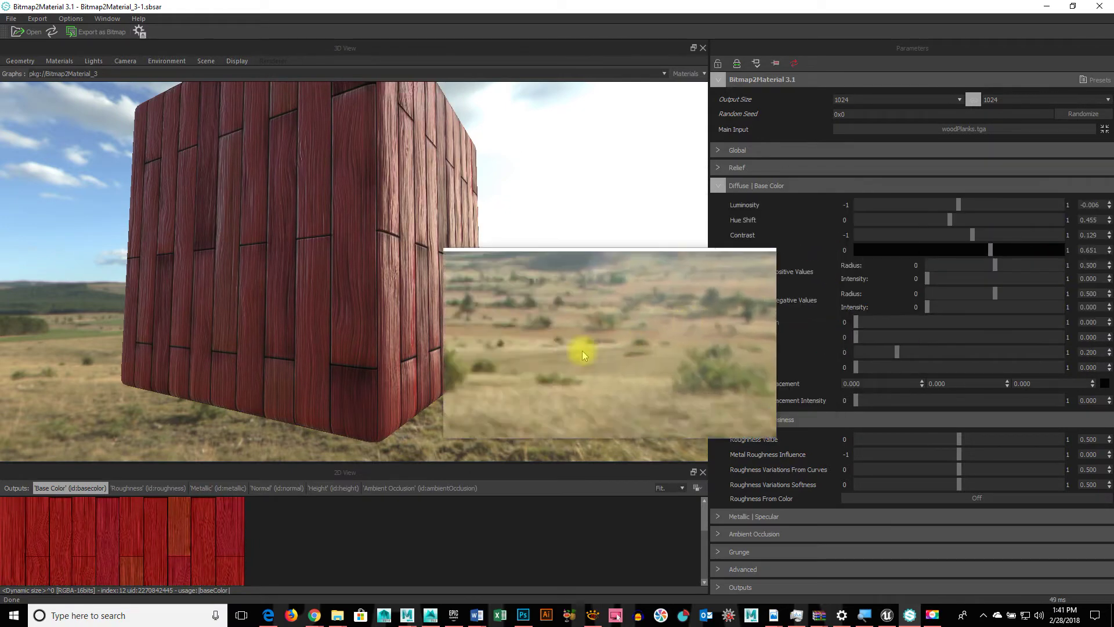
{"action": "left_click_drag", "start_coordinate": [583, 350], "coordinate": [609, 337]}
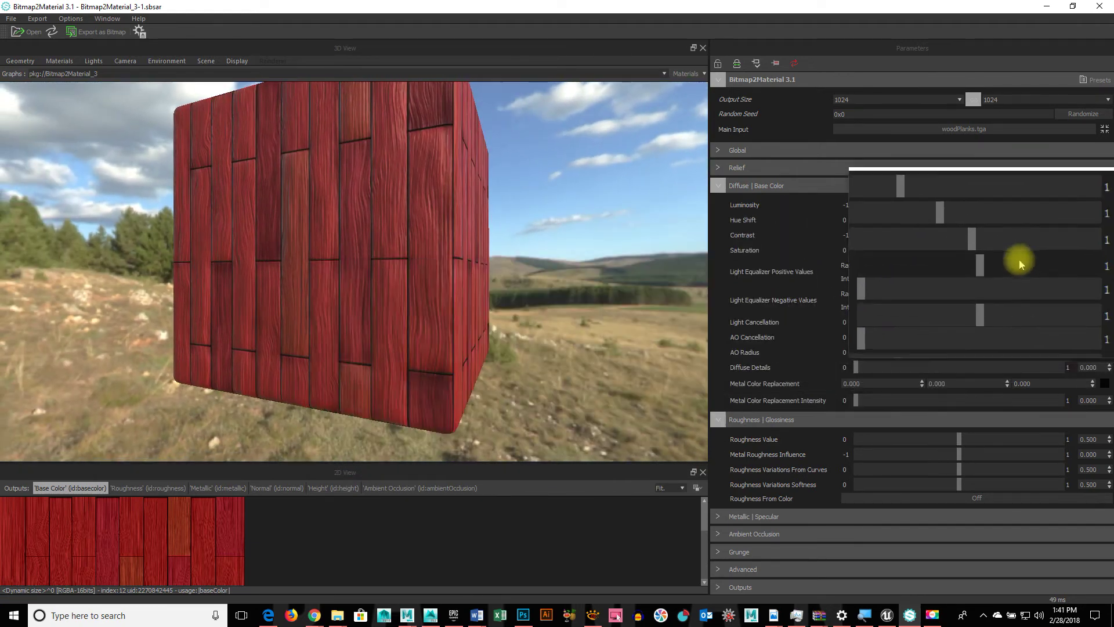
{"action": "left_click_drag", "start_coordinate": [994, 261], "coordinate": [984, 250]}
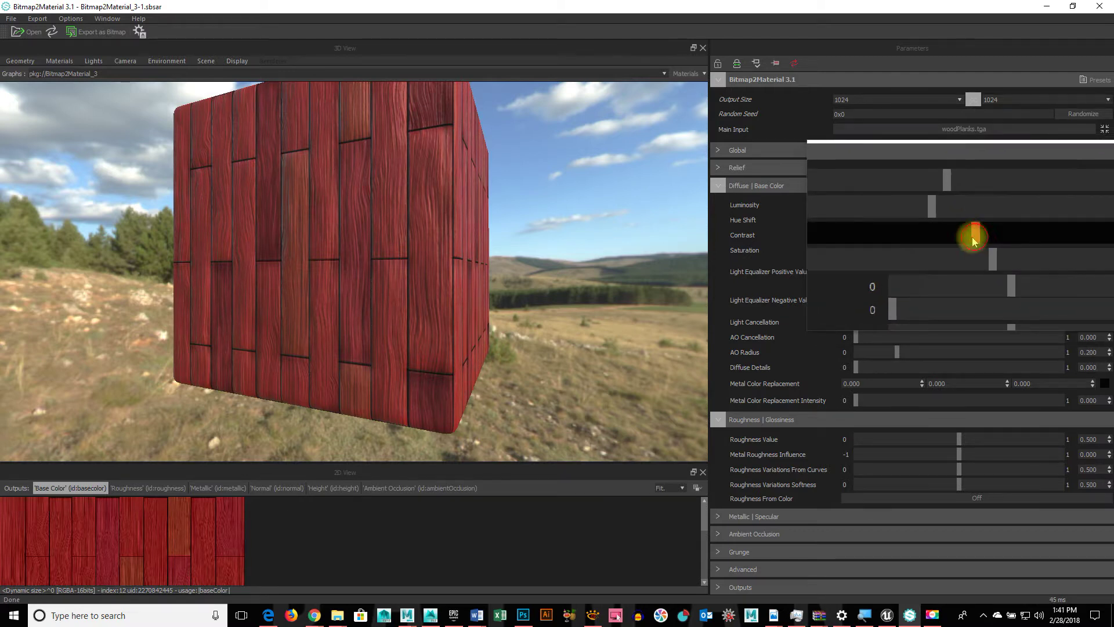
{"action": "left_click", "coordinate": [966, 235]}
{"action": "left_click_drag", "start_coordinate": [968, 241], "coordinate": [974, 241]}
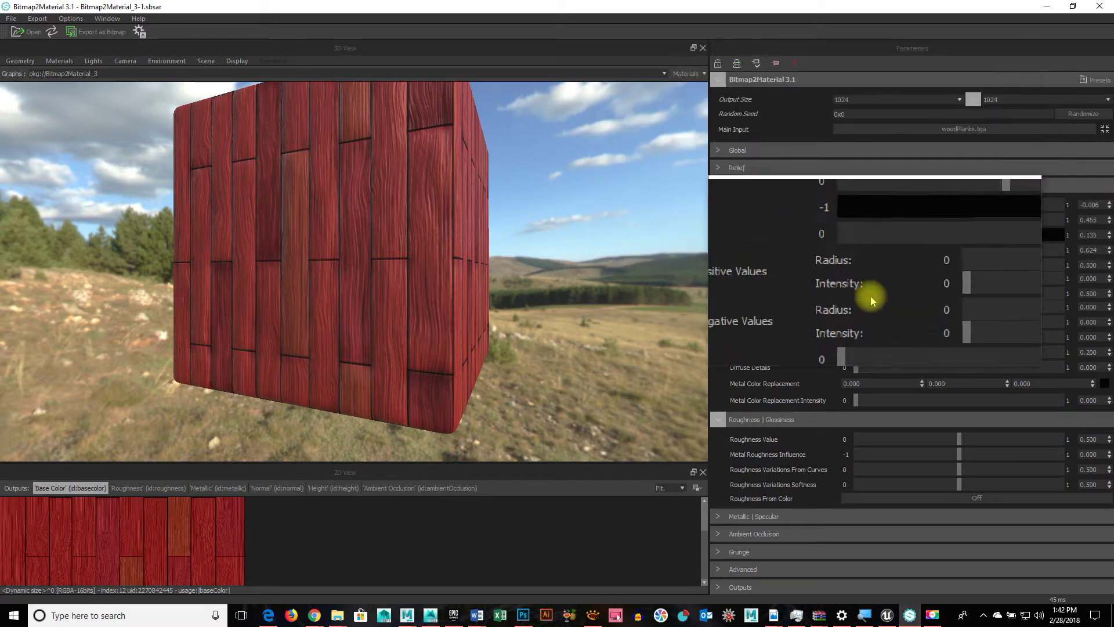
Adjust Light Equalizer radius and intensity, then raise Light Cancellation to flatten plank lighting
{"action": "left_click_drag", "start_coordinate": [697, 311], "coordinate": [771, 293]}
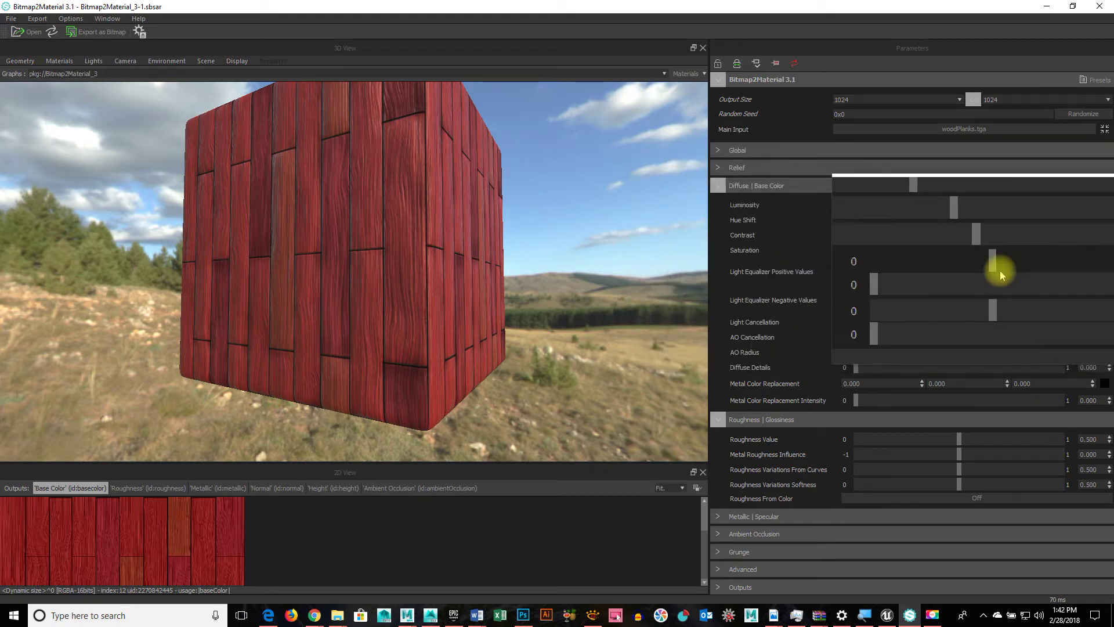
{"action": "mouse_move", "coordinate": [995, 268]}
{"action": "left_mouse_down"}
{"action": "mouse_move", "coordinate": [941, 268]}
{"action": "mouse_move", "coordinate": [1044, 260]}
{"action": "mouse_move", "coordinate": [995, 264]}
{"action": "left_mouse_up"}
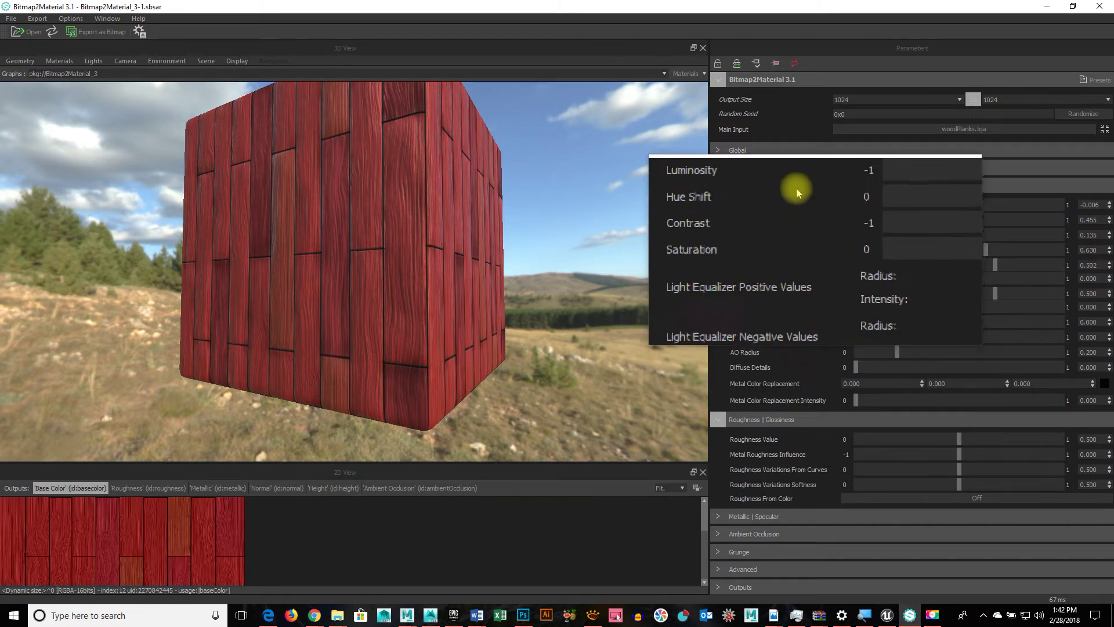
{"action": "left_click", "coordinate": [716, 149]}
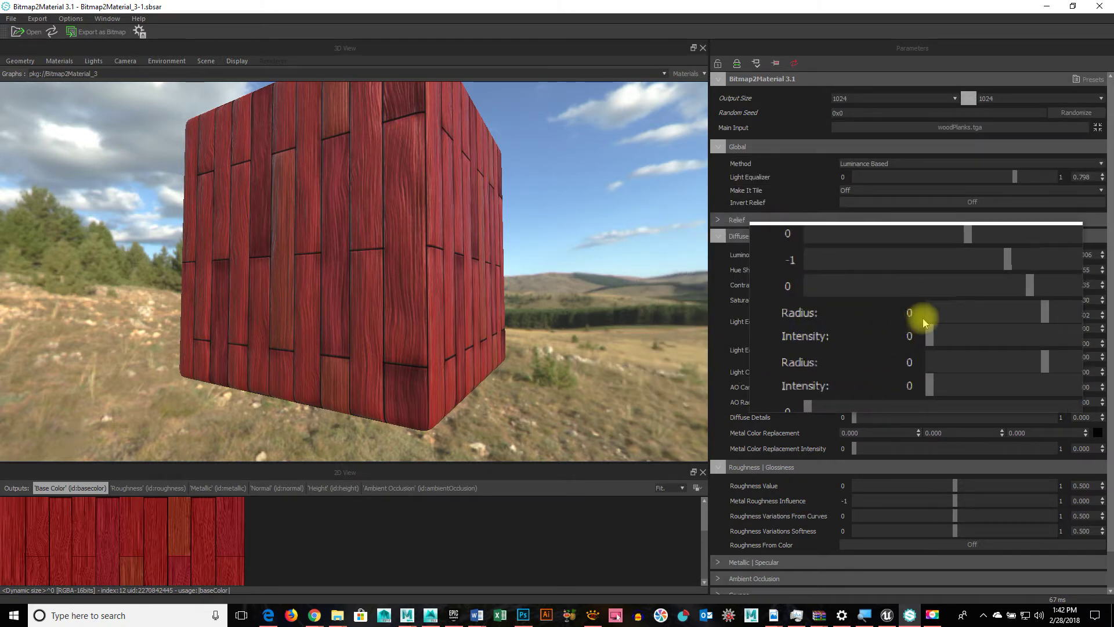
{"action": "left_click_drag", "start_coordinate": [927, 327], "coordinate": [803, 360]}
{"action": "scroll", "coordinate": [803, 360], "scroll_direction": "down", "scroll_amount": 1}
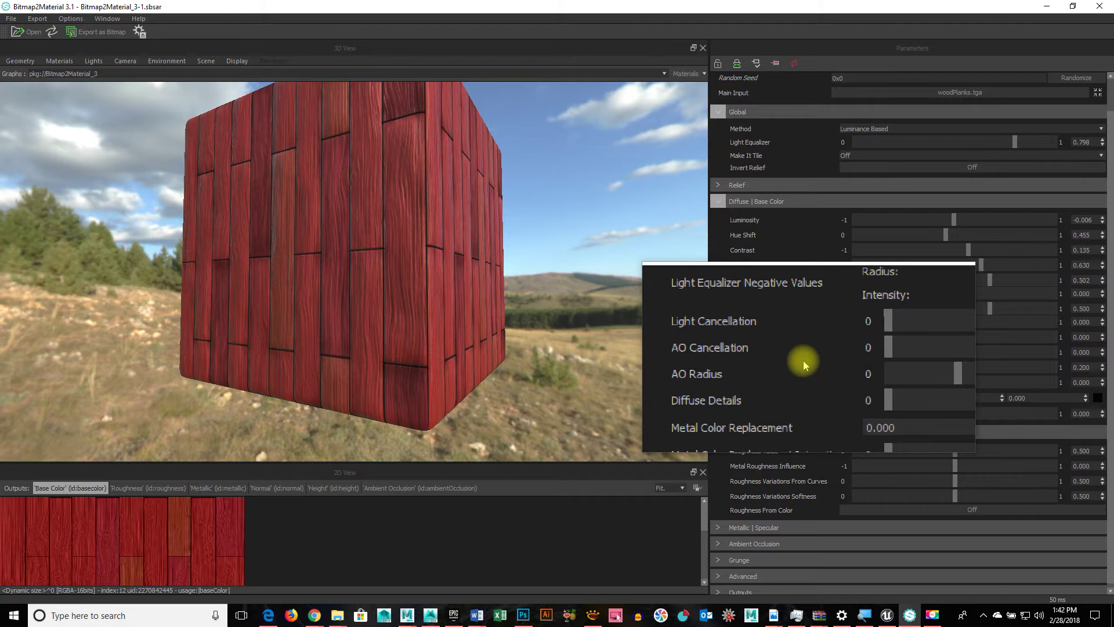
{"action": "left_click_drag", "start_coordinate": [860, 341], "coordinate": [938, 332]}
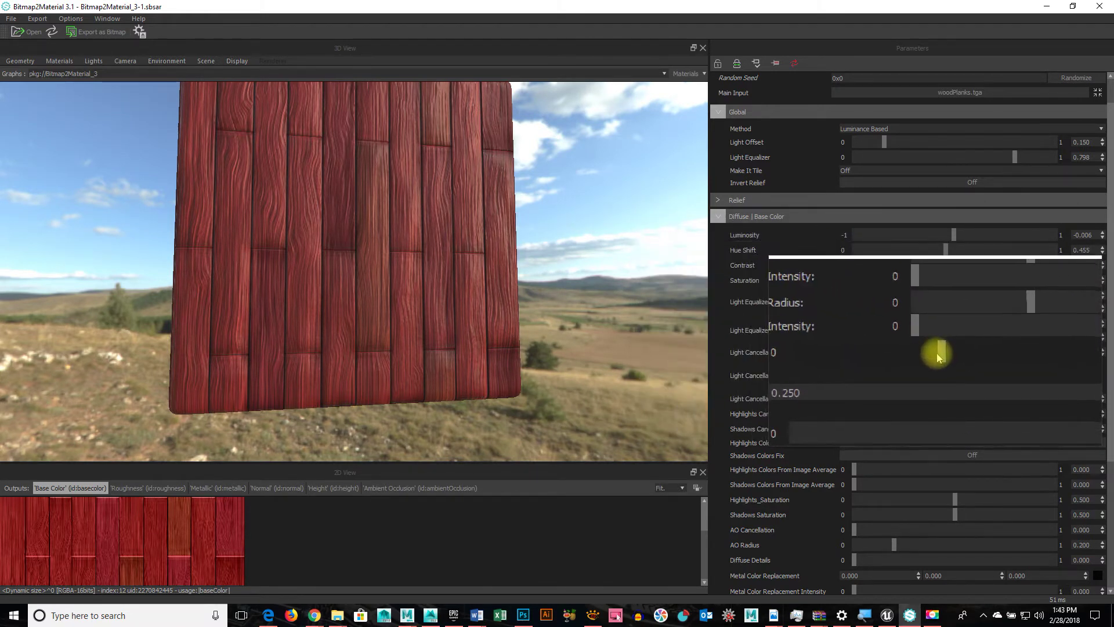
Lower Light Cancellation to 0.118 and scroll through the remaining parameters
{"action": "mouse_move", "coordinate": [882, 358]}
{"action": "left_mouse_down"}
{"action": "mouse_move", "coordinate": [874, 351]}
{"action": "mouse_move", "coordinate": [895, 350]}
{"action": "mouse_move", "coordinate": [876, 352]}
{"action": "left_mouse_up"}
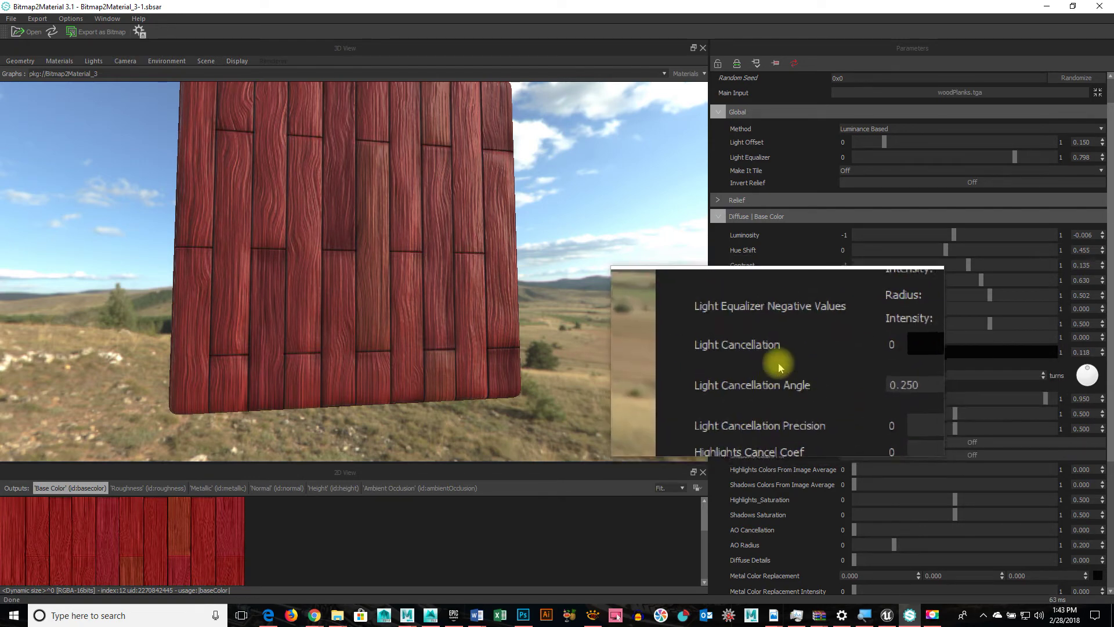
{"action": "scroll", "coordinate": [806, 406], "scroll_direction": "down", "scroll_amount": 1}
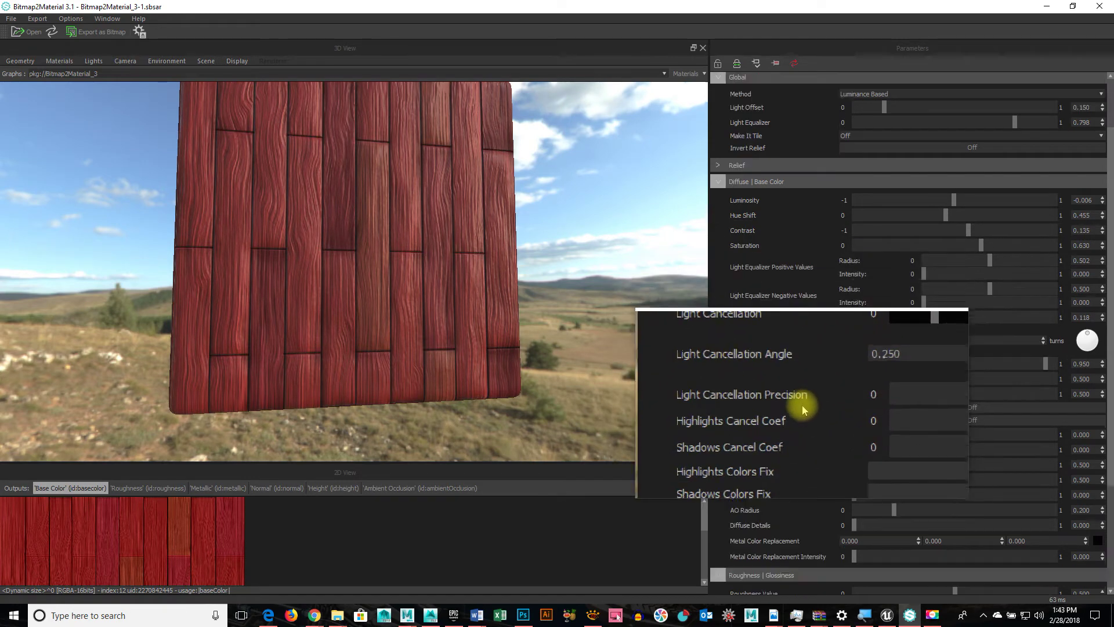
{"action": "scroll", "coordinate": [801, 404], "scroll_direction": "down", "scroll_amount": 2}
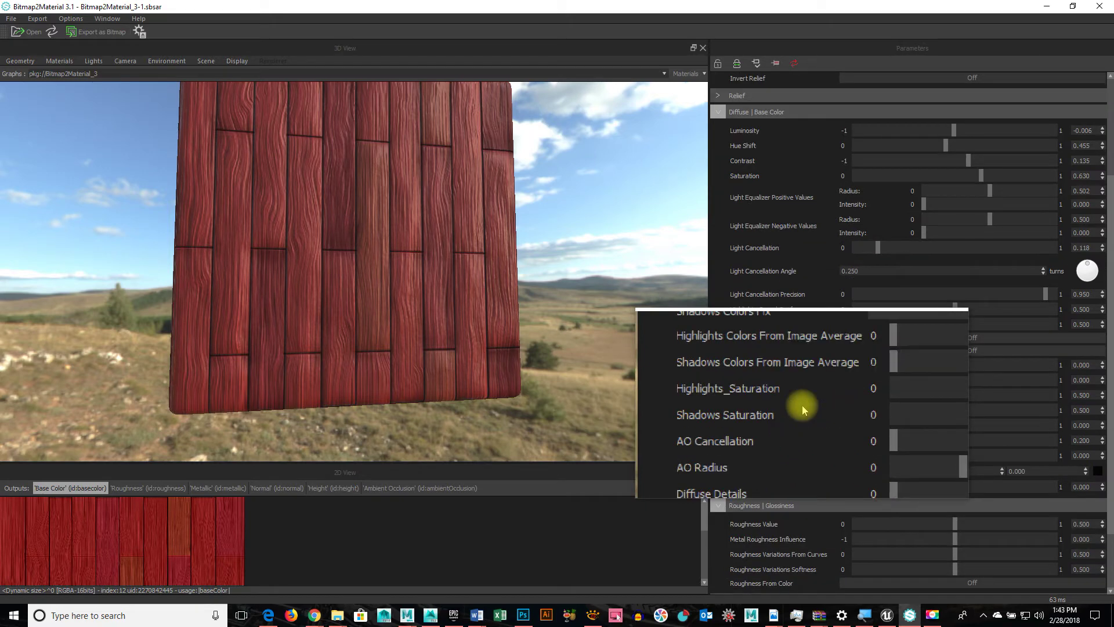
{"action": "scroll", "coordinate": [801, 405], "scroll_direction": "down", "scroll_amount": 1}
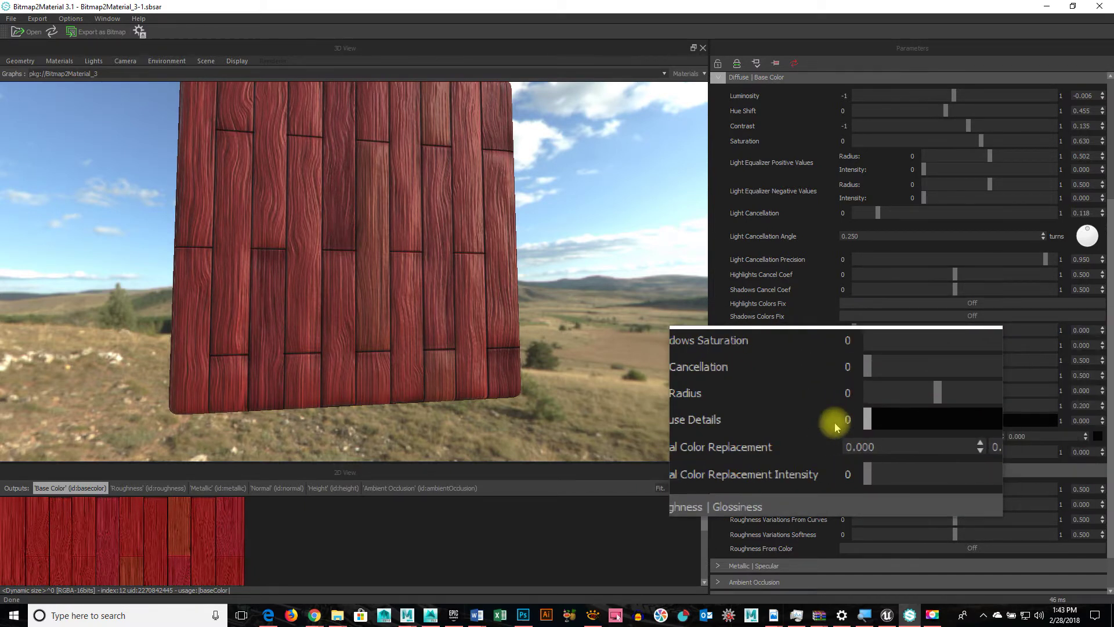
Collapse Diffuse | Base Color to reveal Roughness | Glossiness with Roughness Value 0.500
{"action": "left_click_drag", "start_coordinate": [597, 360], "coordinate": [631, 363]}
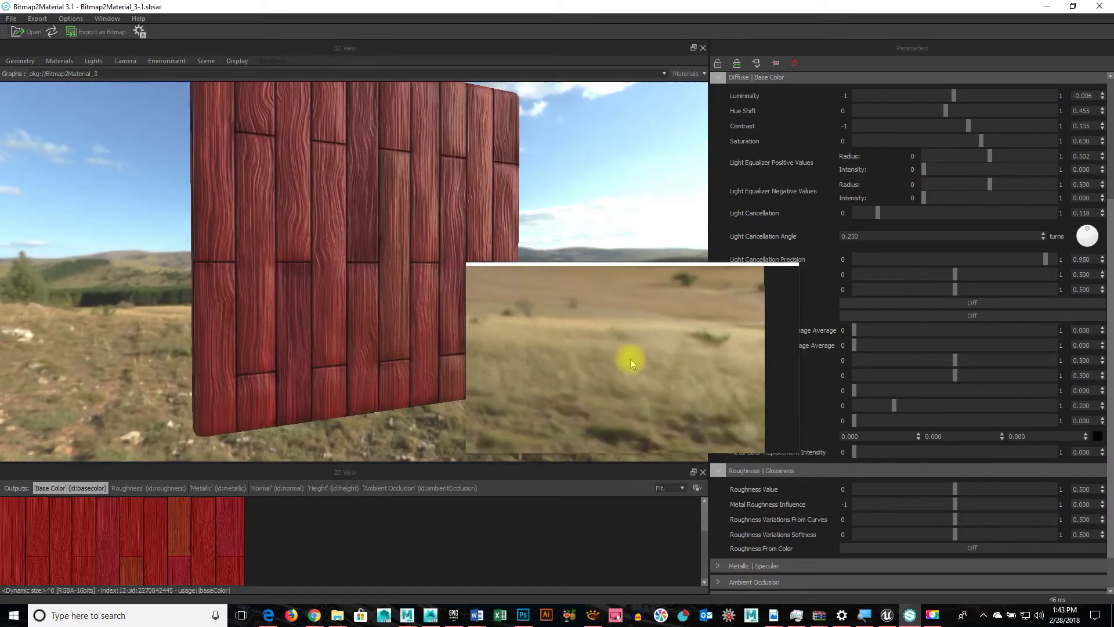
{"action": "left_click", "coordinate": [718, 77]}
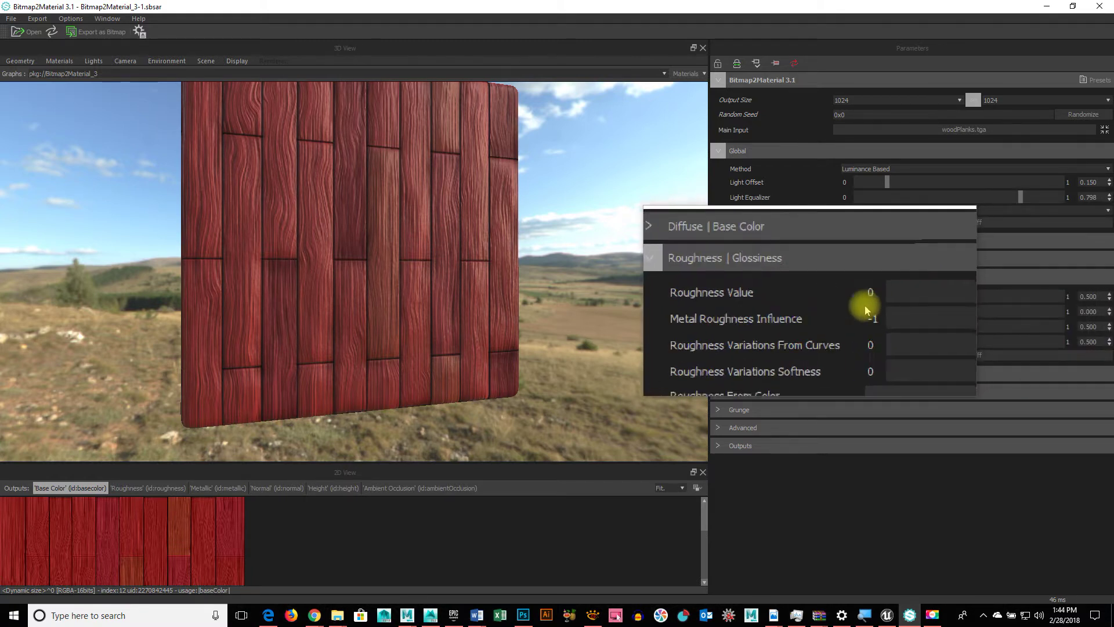
Test glossy and matte roughness extremes, then settle Roughness Value near 0.491
{"action": "left_click", "coordinate": [958, 298]}
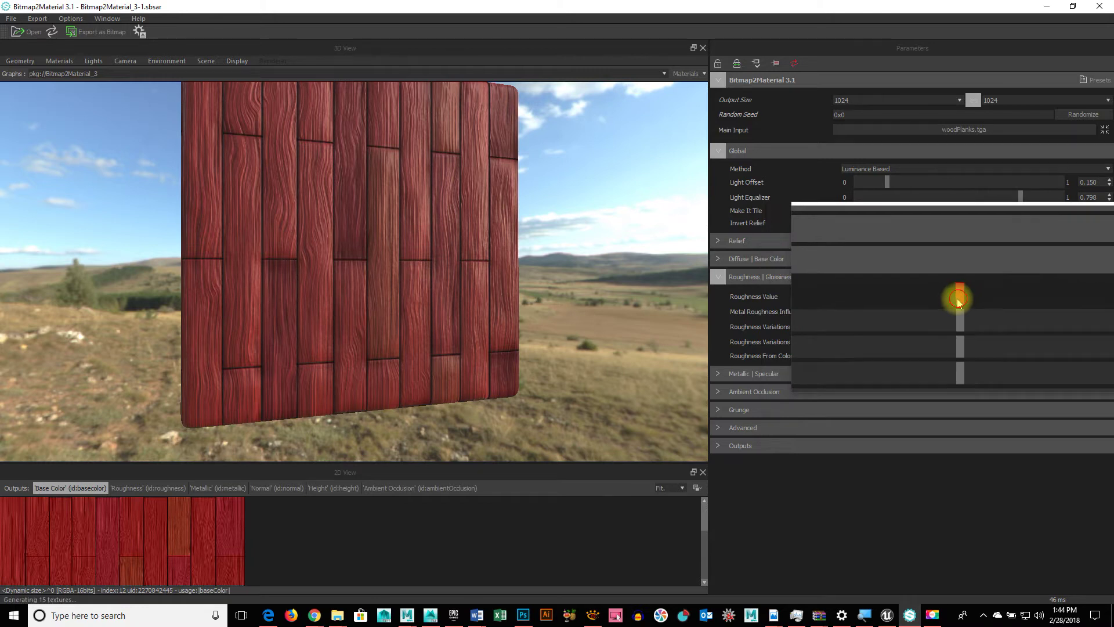
{"action": "left_click_drag", "start_coordinate": [958, 298], "coordinate": [829, 301]}
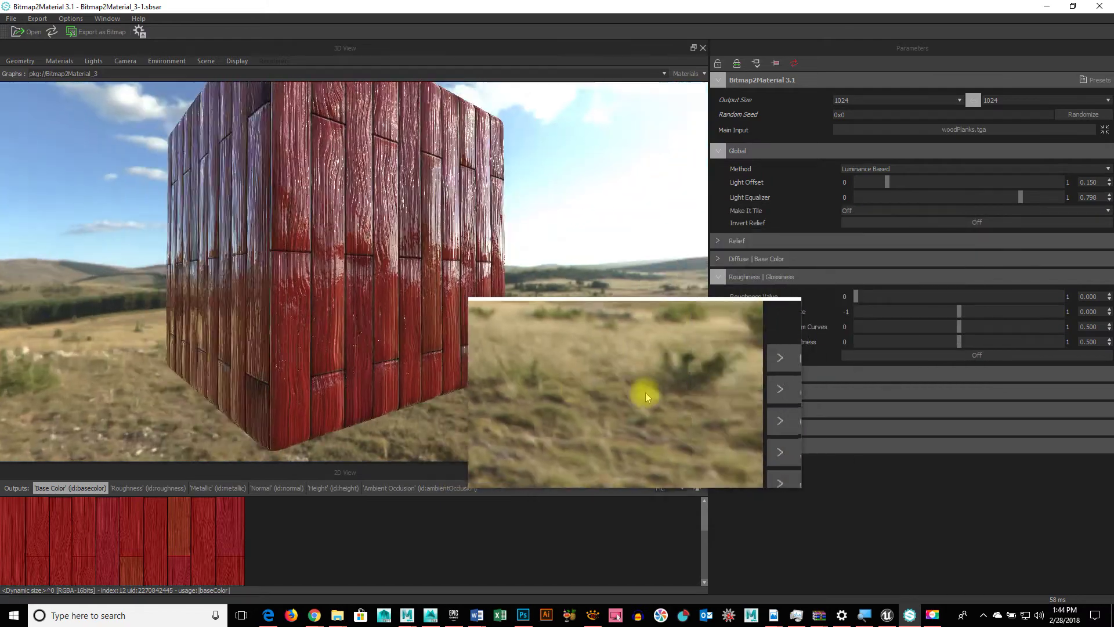
{"action": "mouse_move", "coordinate": [646, 392]}
{"action": "left_mouse_down"}
{"action": "mouse_move", "coordinate": [674, 391]}
{"action": "mouse_move", "coordinate": [506, 393]}
{"action": "mouse_move", "coordinate": [642, 396]}
{"action": "left_mouse_up"}
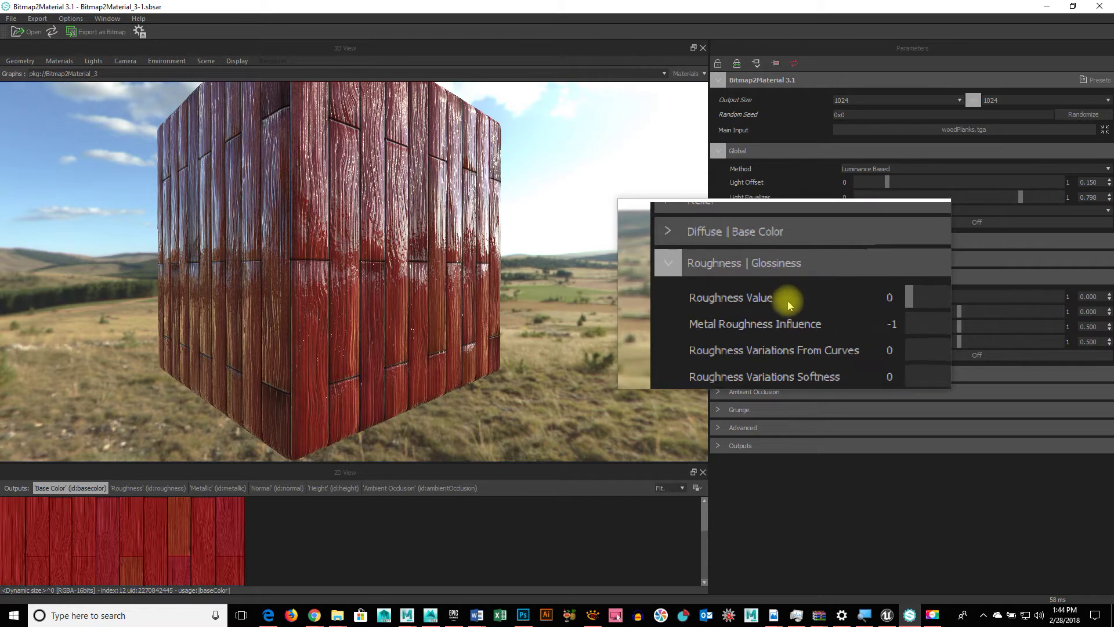
{"action": "left_click", "coordinate": [857, 296]}
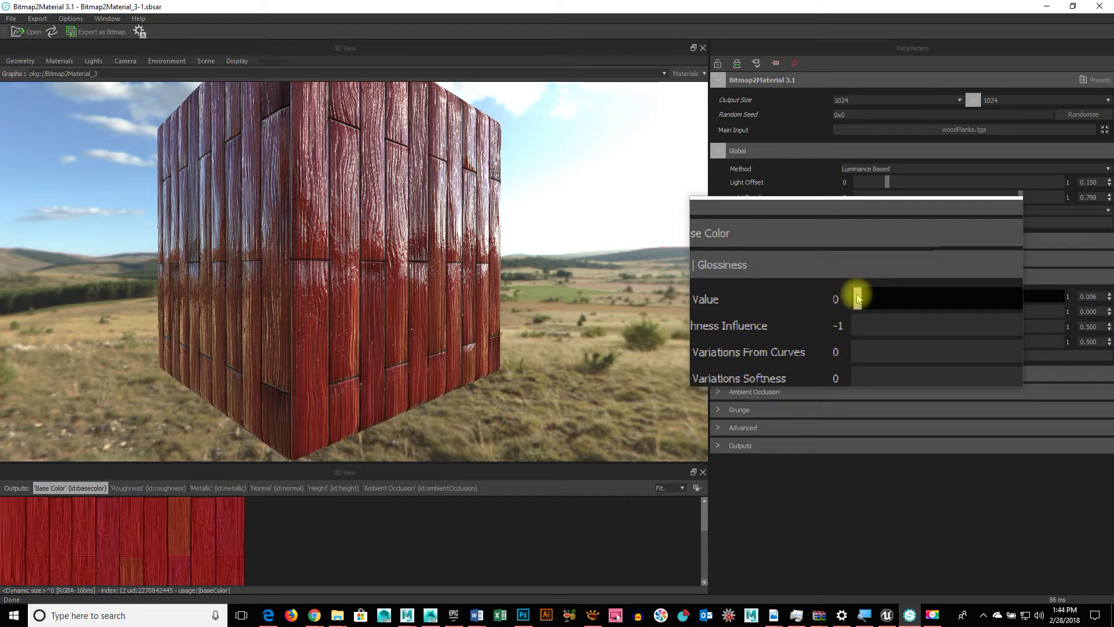
{"action": "left_click_drag", "start_coordinate": [857, 297], "coordinate": [1065, 302]}
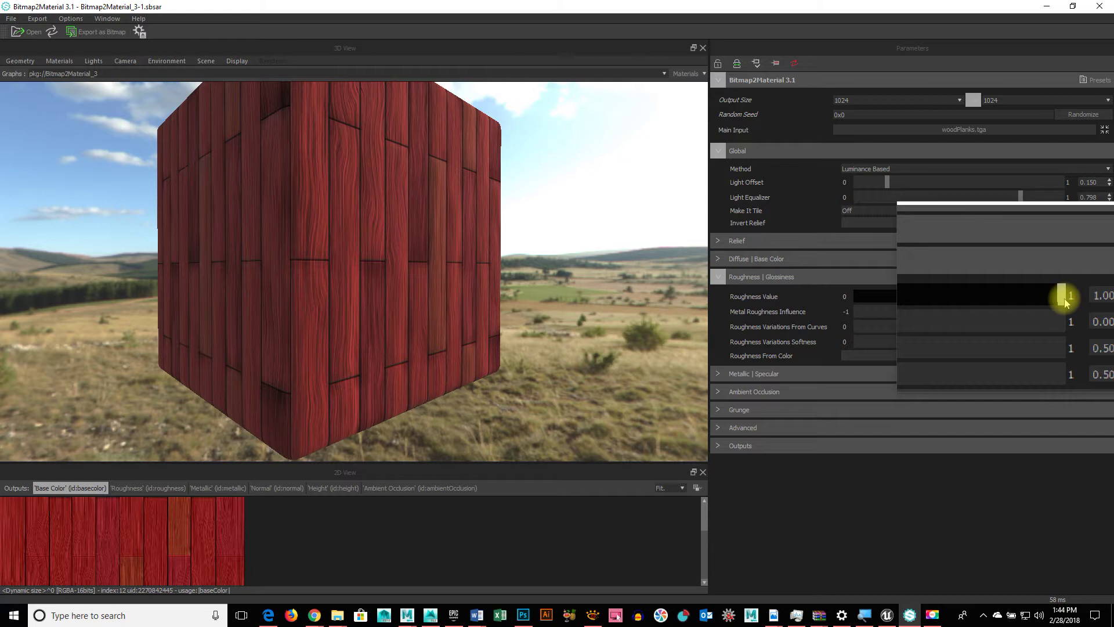
{"action": "mouse_move", "coordinate": [1066, 302]}
{"action": "left_mouse_down"}
{"action": "mouse_move", "coordinate": [924, 328]}
{"action": "mouse_move", "coordinate": [956, 329]}
{"action": "left_mouse_up"}
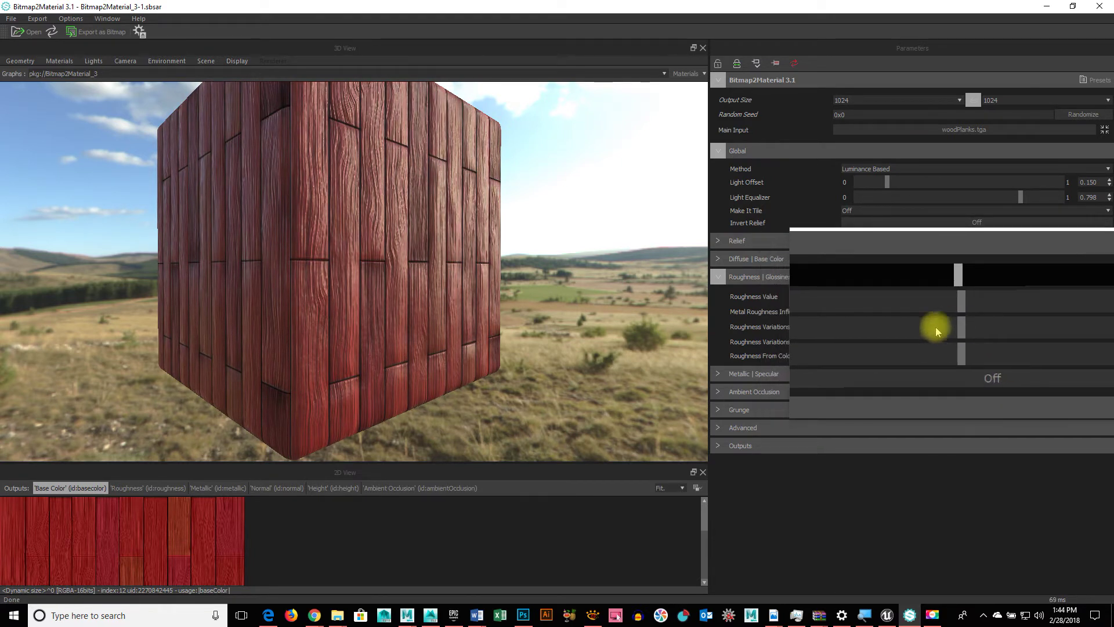
Adjust Metal Roughness Influence and switch Roughness From Color on
{"action": "mouse_move", "coordinate": [805, 312]}
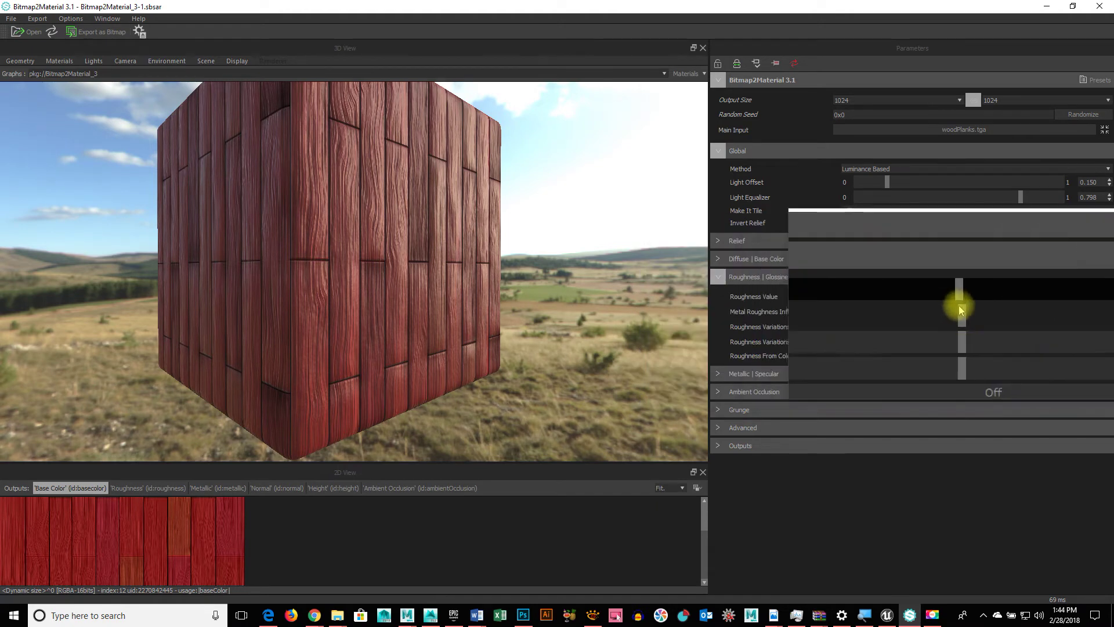
{"action": "mouse_move", "coordinate": [958, 306]}
{"action": "left_mouse_down"}
{"action": "mouse_move", "coordinate": [887, 319]}
{"action": "mouse_move", "coordinate": [1030, 316]}
{"action": "mouse_move", "coordinate": [961, 323]}
{"action": "left_mouse_up"}
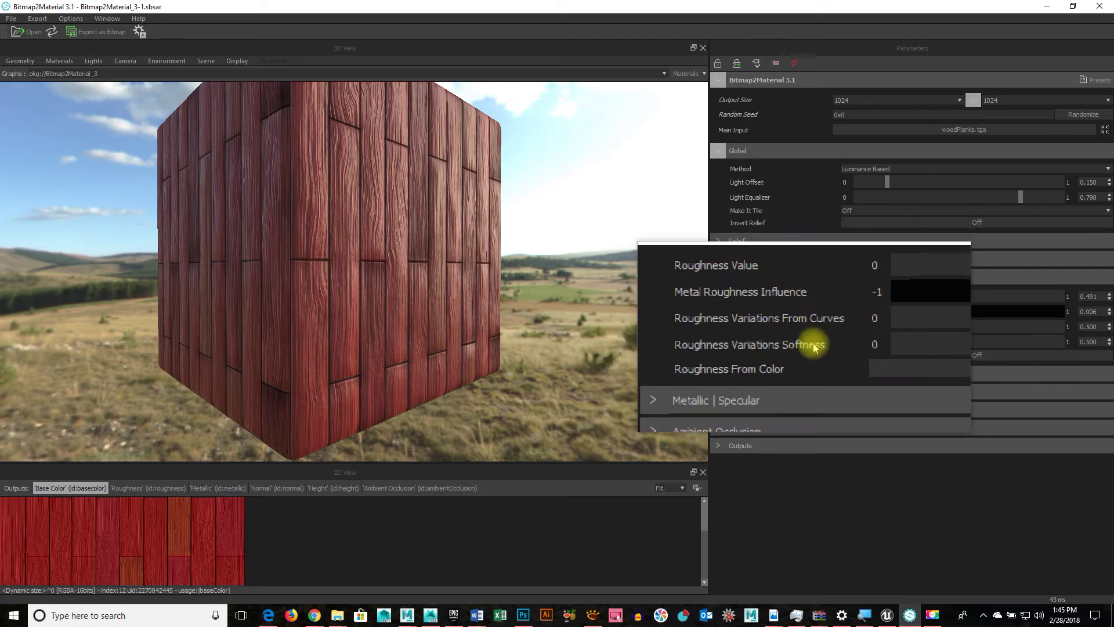
{"action": "left_click", "coordinate": [991, 362]}
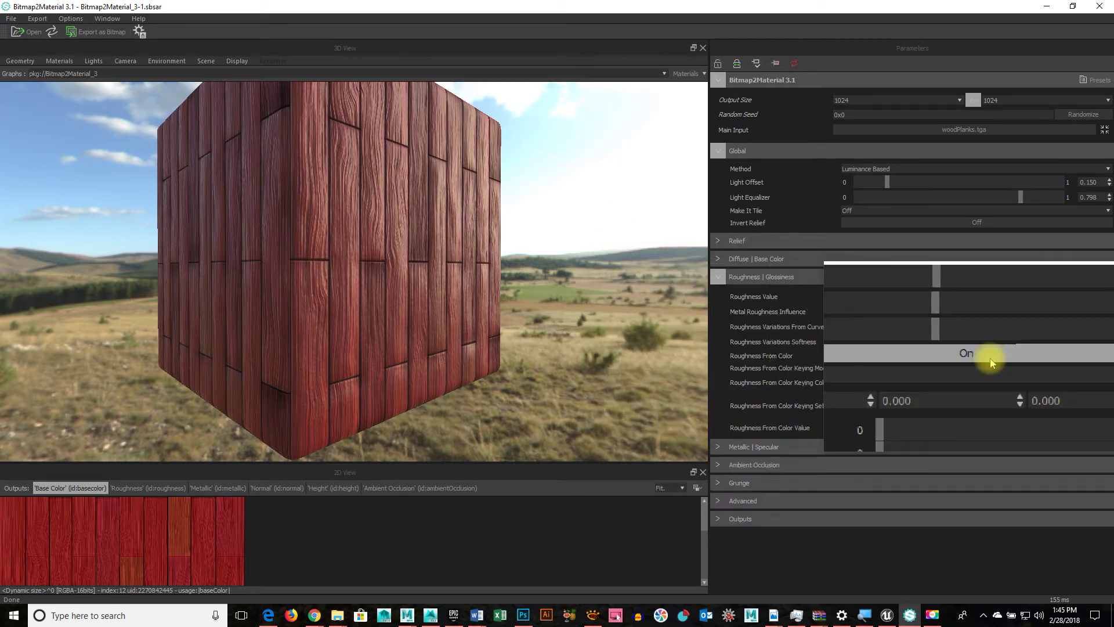
Switch Roughness From Color off and set Roughness Variations From Curves to 0.767
{"action": "left_click", "coordinate": [990, 357]}
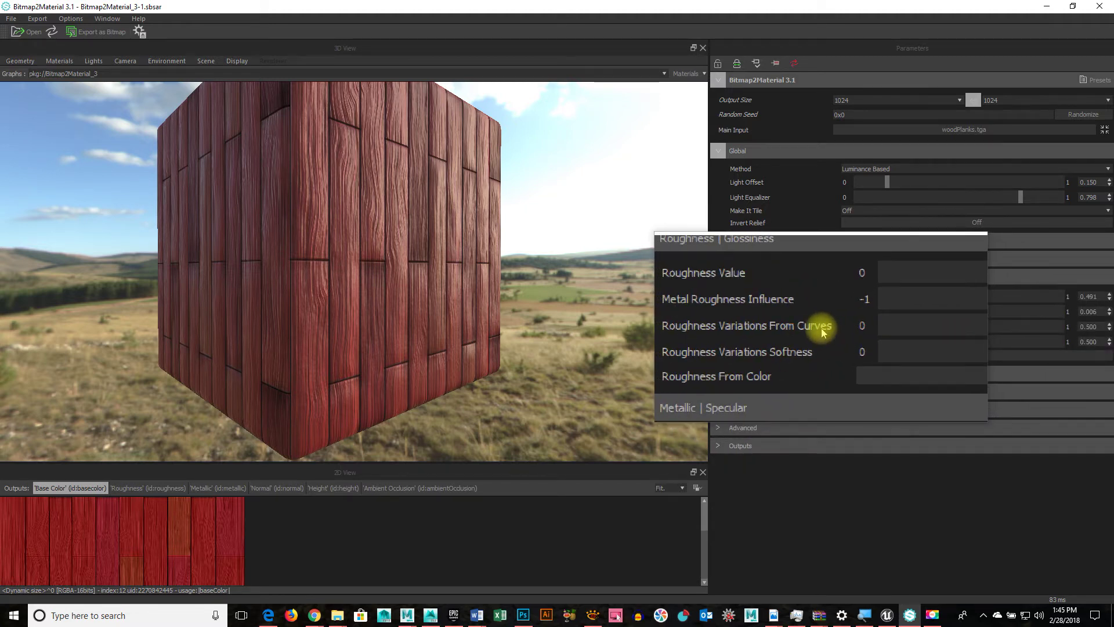
{"action": "left_click_drag", "start_coordinate": [952, 326], "coordinate": [1014, 330]}
{"action": "left_click_drag", "start_coordinate": [579, 348], "coordinate": [552, 249]}
{"action": "scroll", "coordinate": [522, 267], "scroll_direction": "up", "scroll_amount": 5}
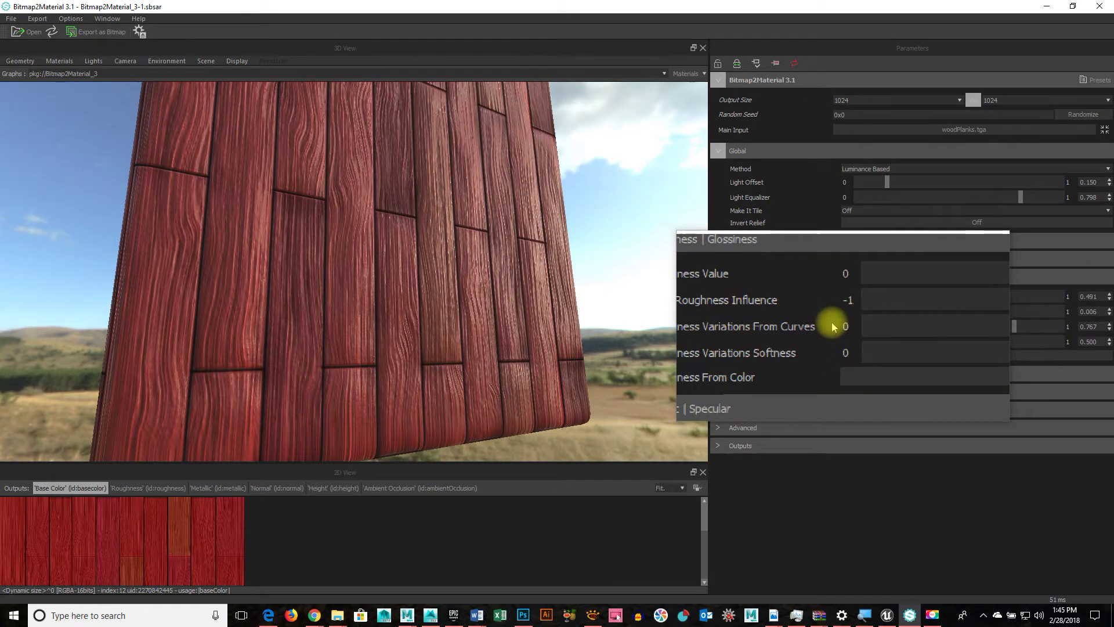
{"action": "left_click_drag", "start_coordinate": [652, 236], "coordinate": [532, 375]}
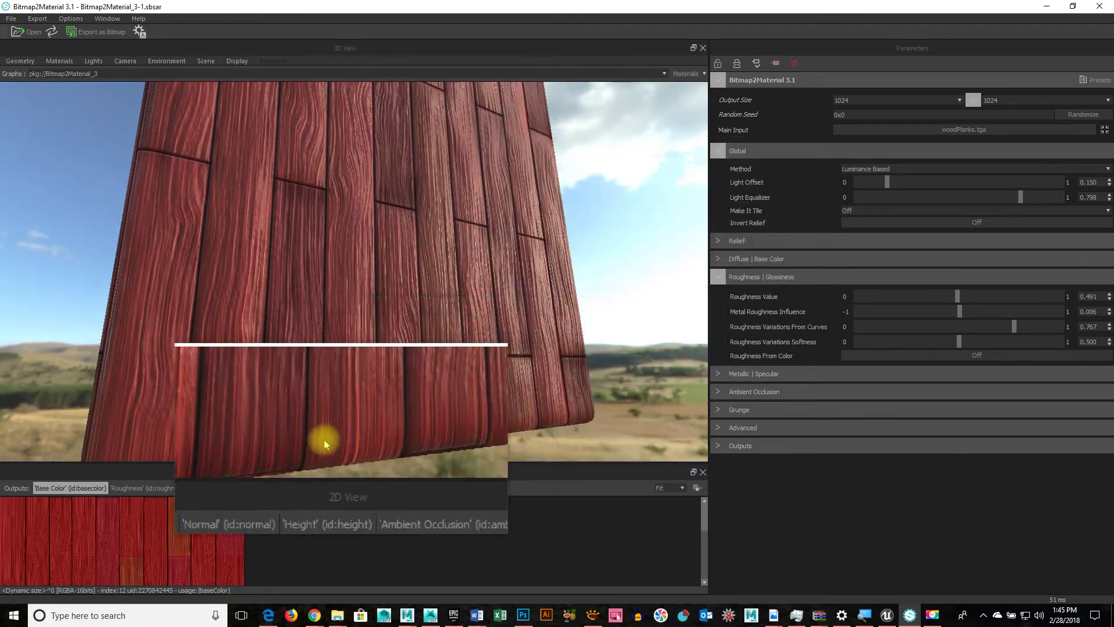
Enlarge the 2D Roughness map preview and lower Variations From Curves to 0.644
{"action": "left_click", "coordinate": [173, 487]}
{"action": "left_click_drag", "start_coordinate": [229, 462], "coordinate": [207, 266]}
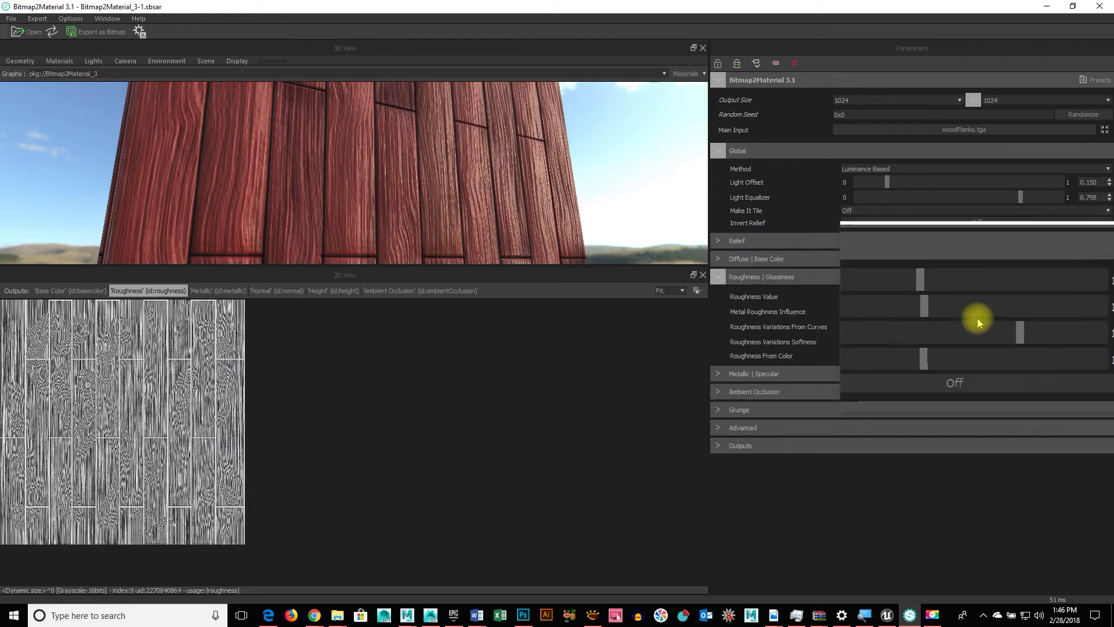
{"action": "left_click_drag", "start_coordinate": [1012, 329], "coordinate": [985, 332]}
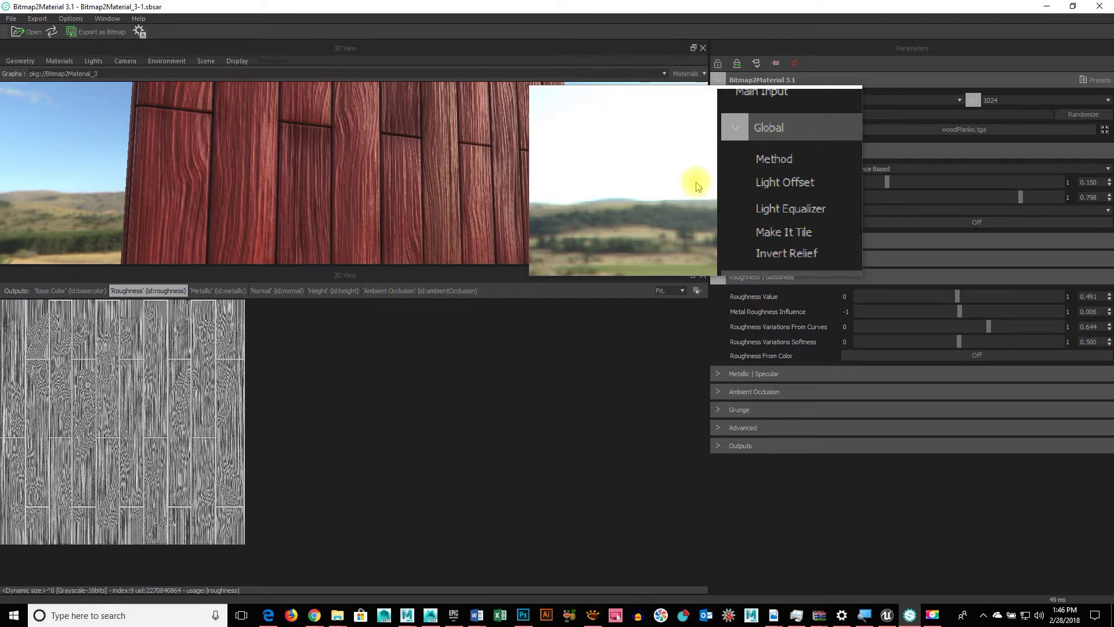
Lower Metal Roughness Influence to about -0.539 while inspecting the planks from several angles
{"action": "mouse_move", "coordinate": [602, 169]}
{"action": "left_mouse_down"}
{"action": "mouse_move", "coordinate": [498, 162]}
{"action": "mouse_move", "coordinate": [610, 162]}
{"action": "left_mouse_up"}
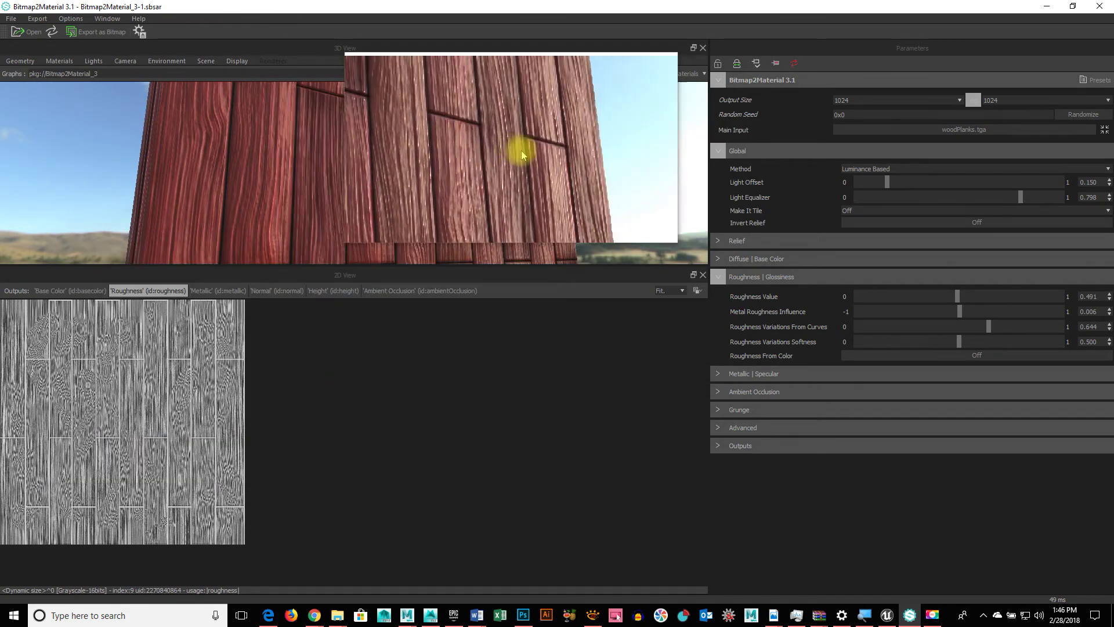
{"action": "mouse_move", "coordinate": [576, 156]}
{"action": "left_mouse_down"}
{"action": "mouse_move", "coordinate": [425, 166]}
{"action": "mouse_move", "coordinate": [572, 158]}
{"action": "left_mouse_up"}
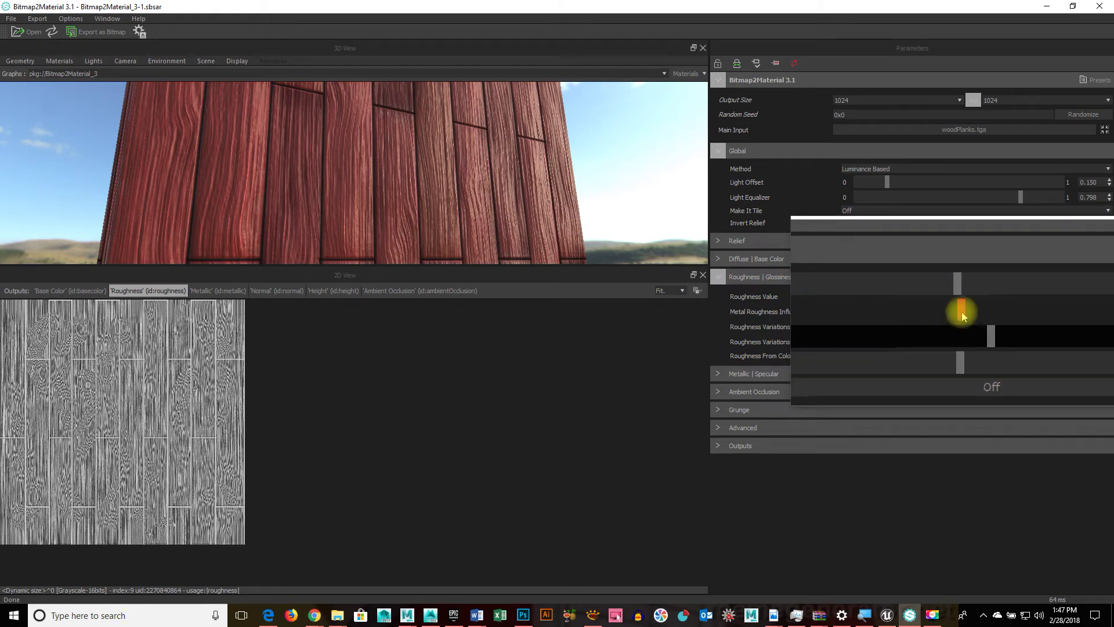
{"action": "left_click_drag", "start_coordinate": [957, 311], "coordinate": [1070, 353]}
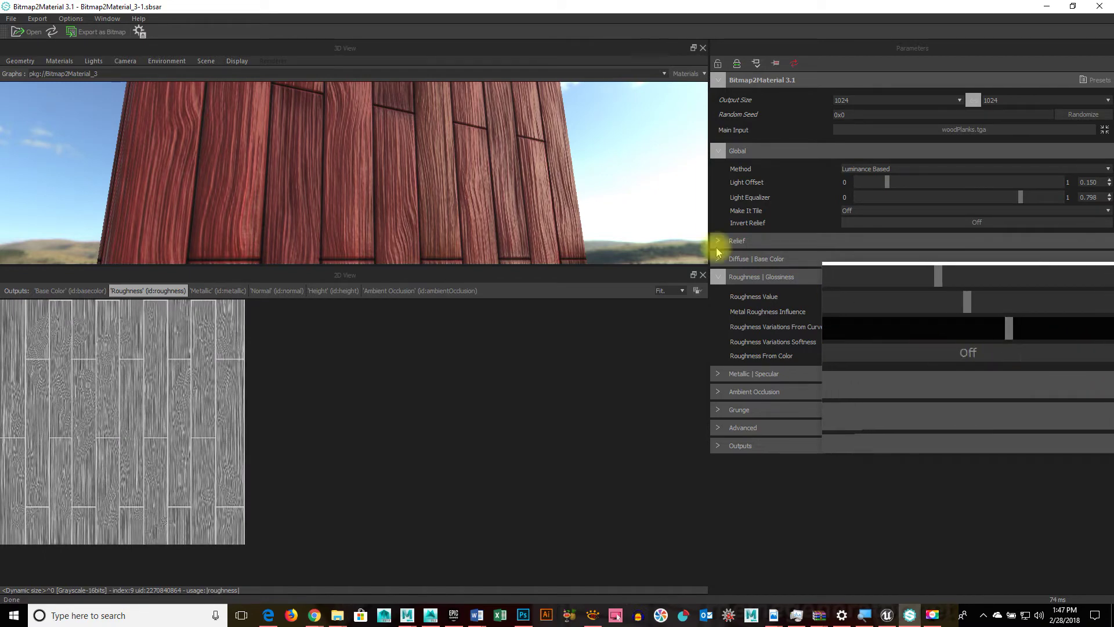
{"action": "left_click_drag", "start_coordinate": [699, 237], "coordinate": [621, 214]}
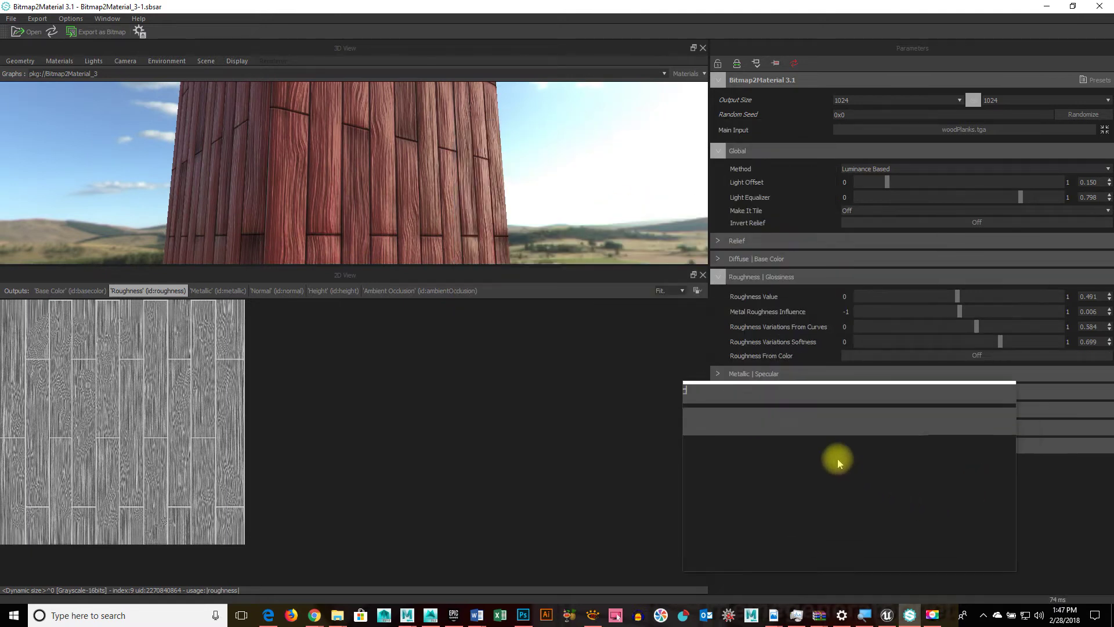
Swap Roughness | Glossiness for Metallic | Specular, show the Metallic map, and check Metallic Creation Method
{"action": "left_click", "coordinate": [722, 276]}
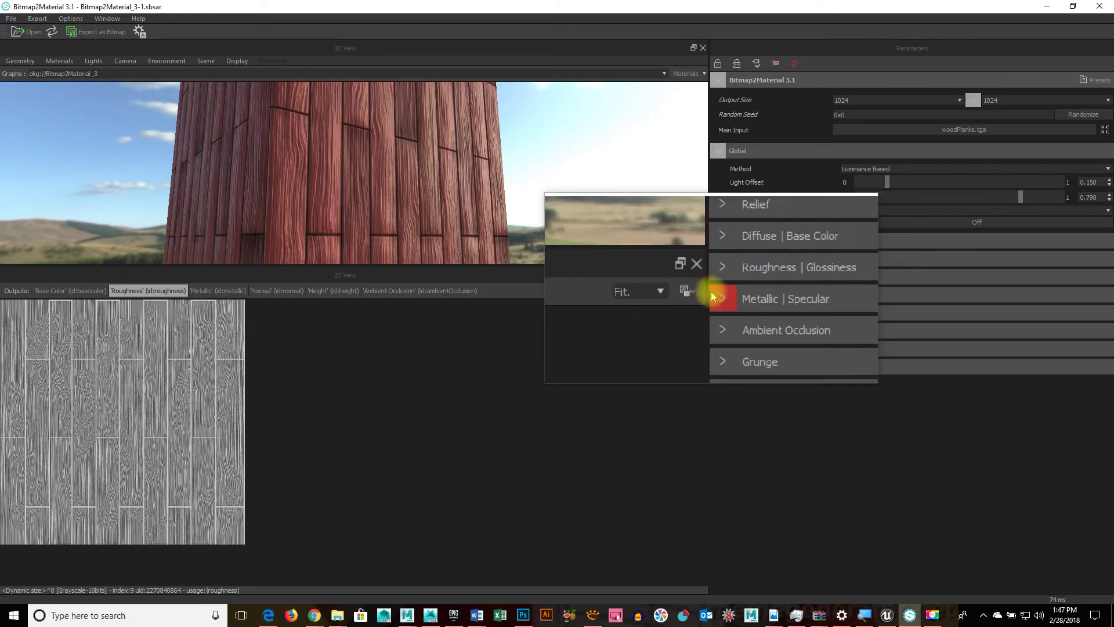
{"action": "left_click", "coordinate": [715, 295]}
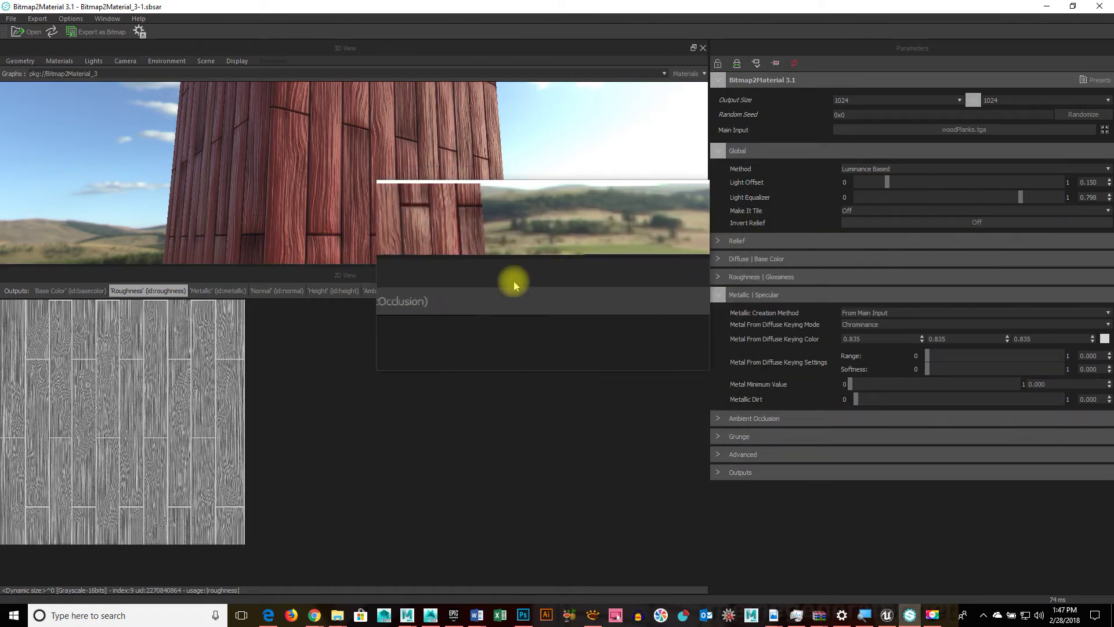
{"action": "left_click", "coordinate": [224, 291]}
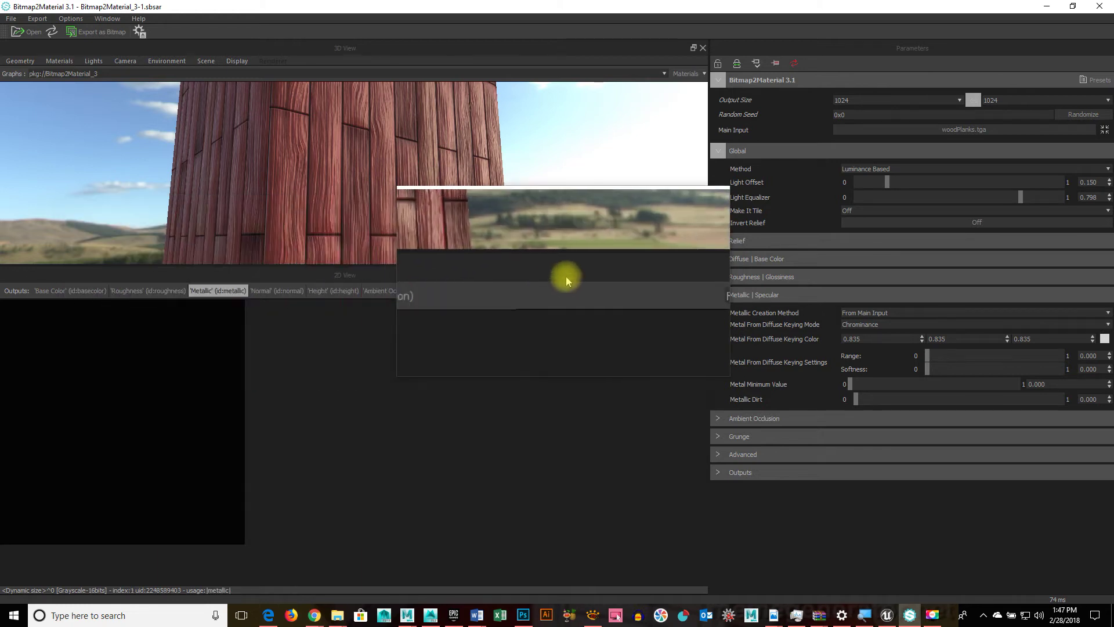
{"action": "left_click_drag", "start_coordinate": [570, 264], "coordinate": [607, 360]}
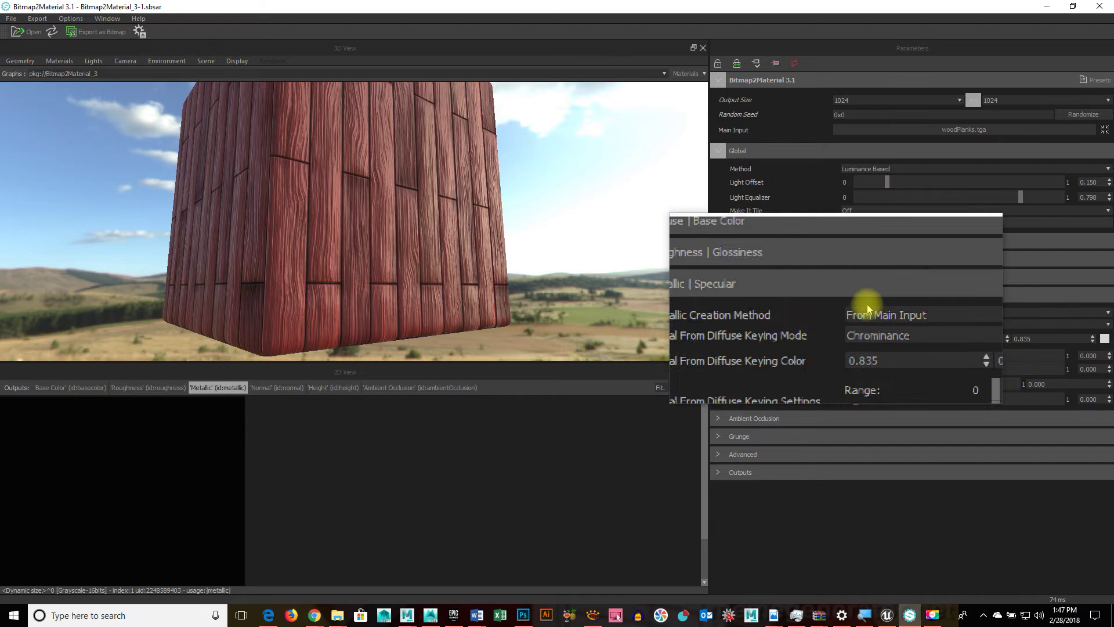
{"action": "left_click", "coordinate": [871, 317]}
{"action": "left_click", "coordinate": [870, 316]}
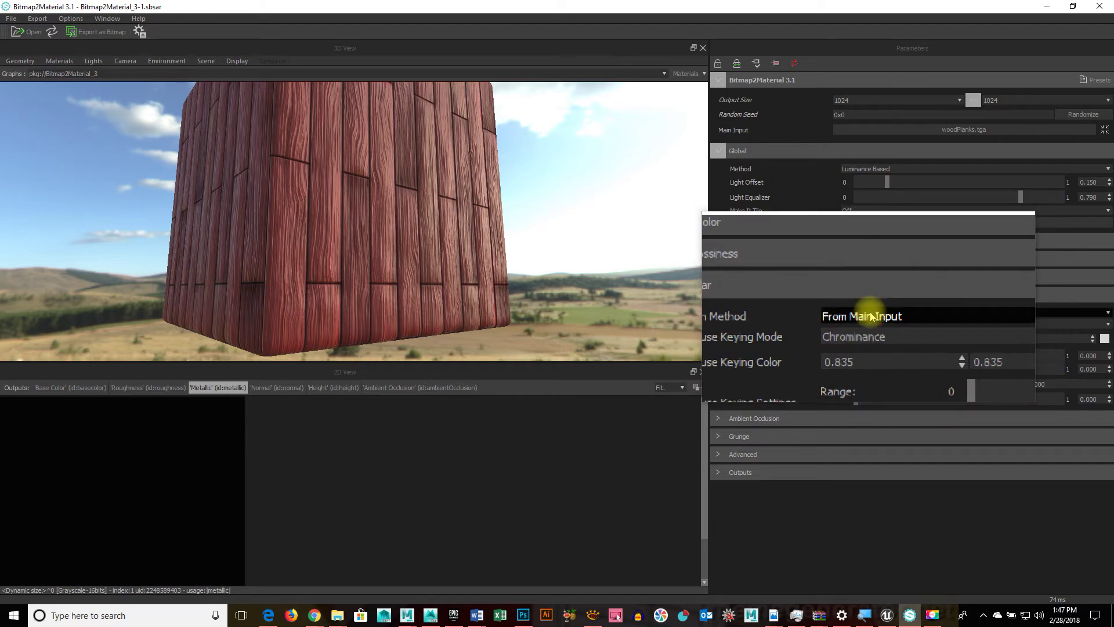
{"action": "left_click", "coordinate": [870, 316]}
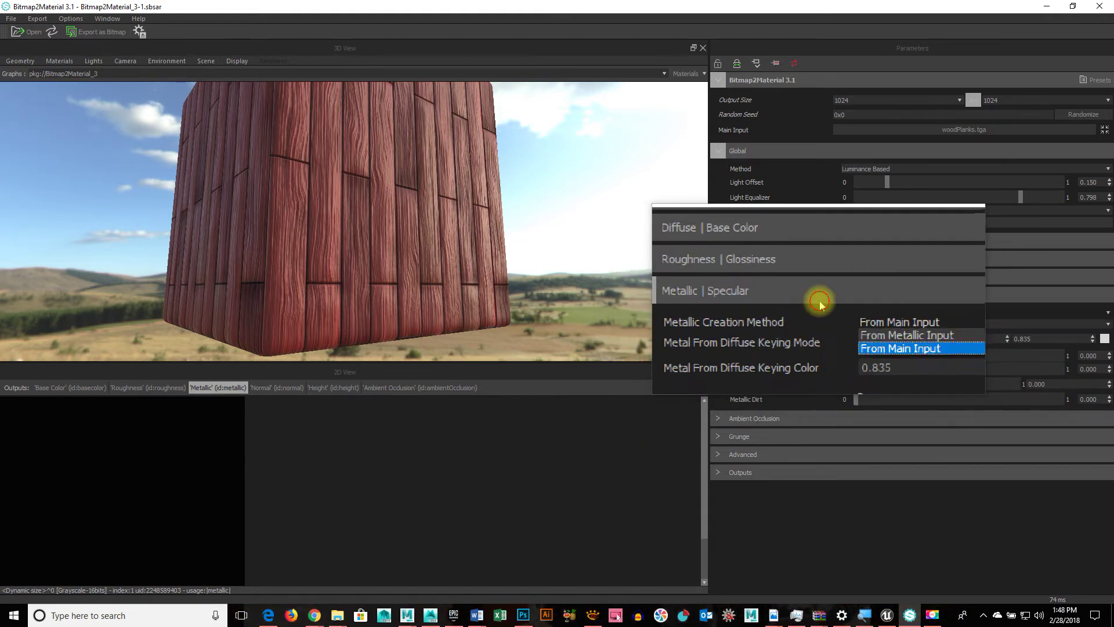
{"action": "left_click", "coordinate": [818, 317]}
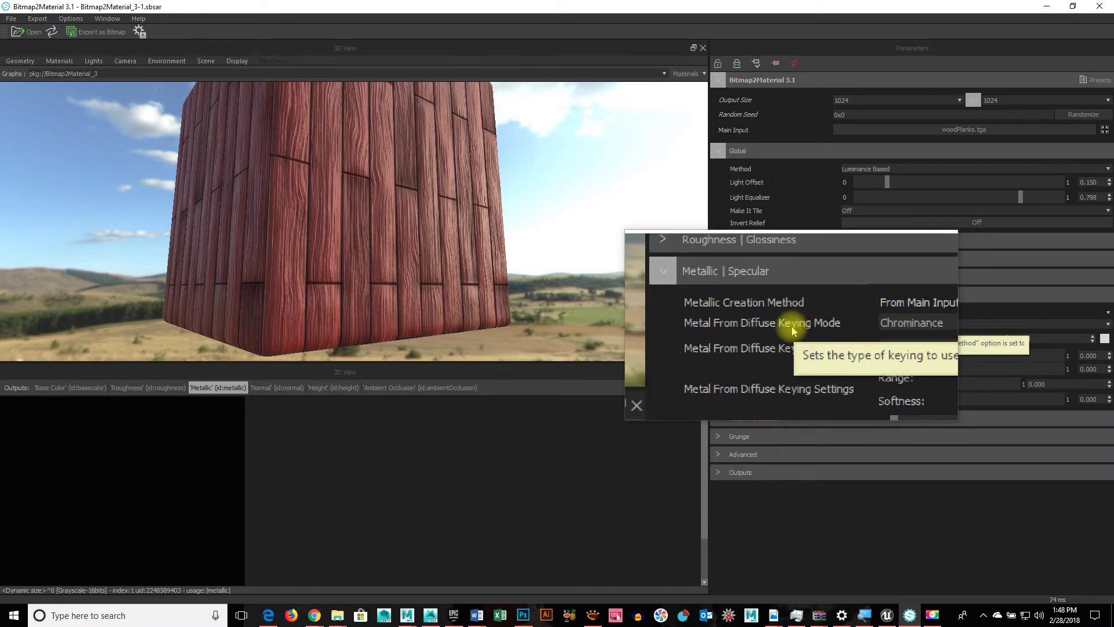
{"action": "left_click", "coordinate": [913, 326]}
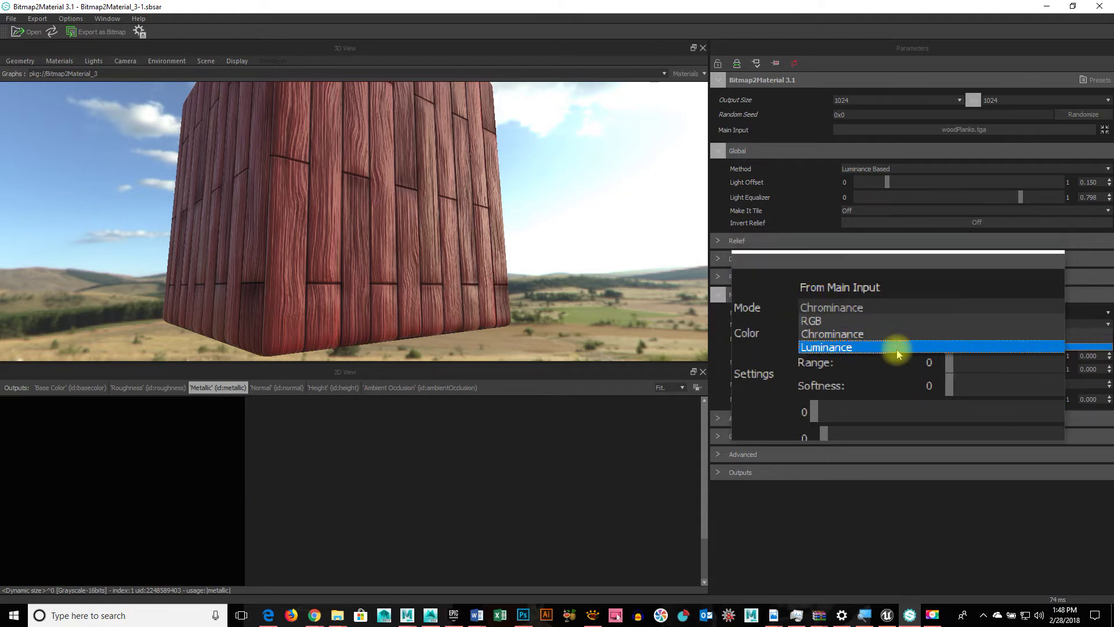
{"action": "left_click", "coordinate": [897, 351]}
{"action": "left_click", "coordinate": [893, 329]}
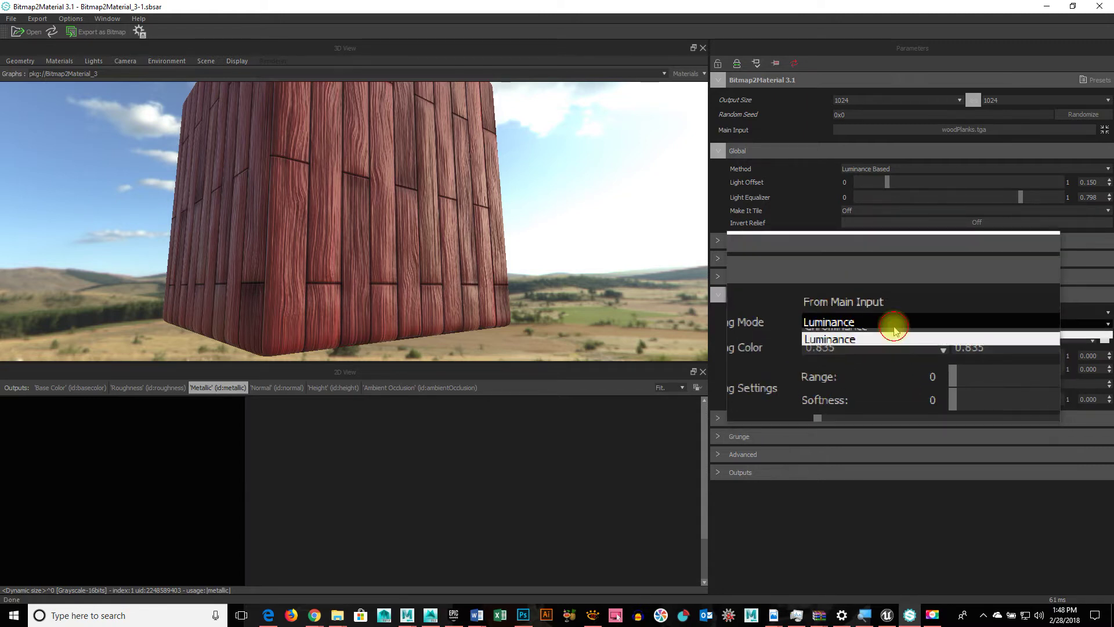
{"action": "left_click", "coordinate": [891, 331]}
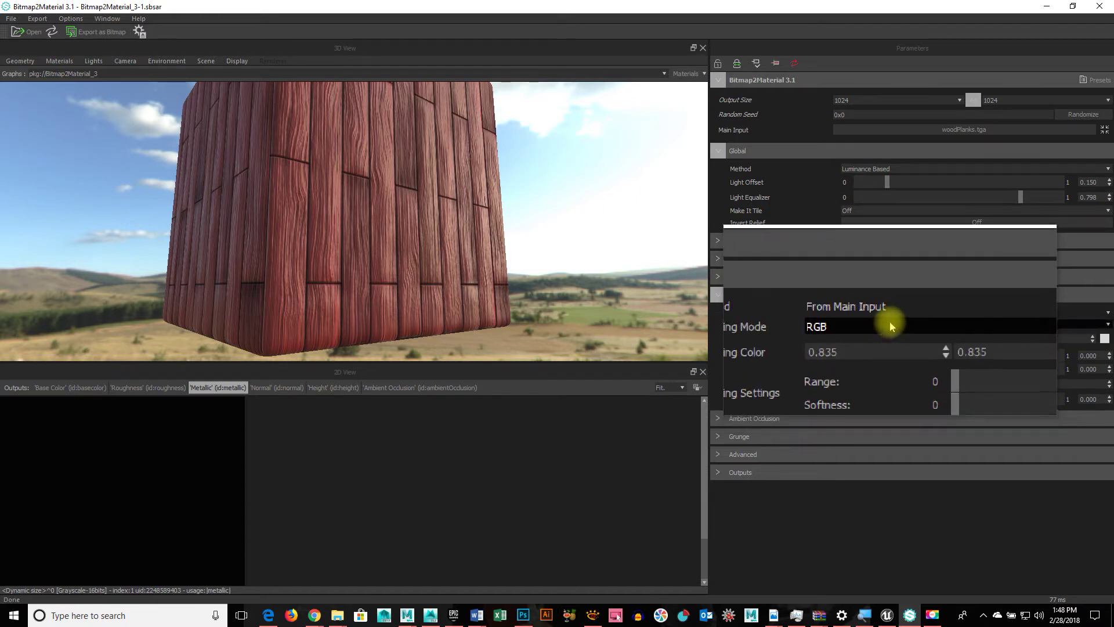
{"action": "left_click", "coordinate": [887, 319]}
{"action": "left_click", "coordinate": [888, 343]}
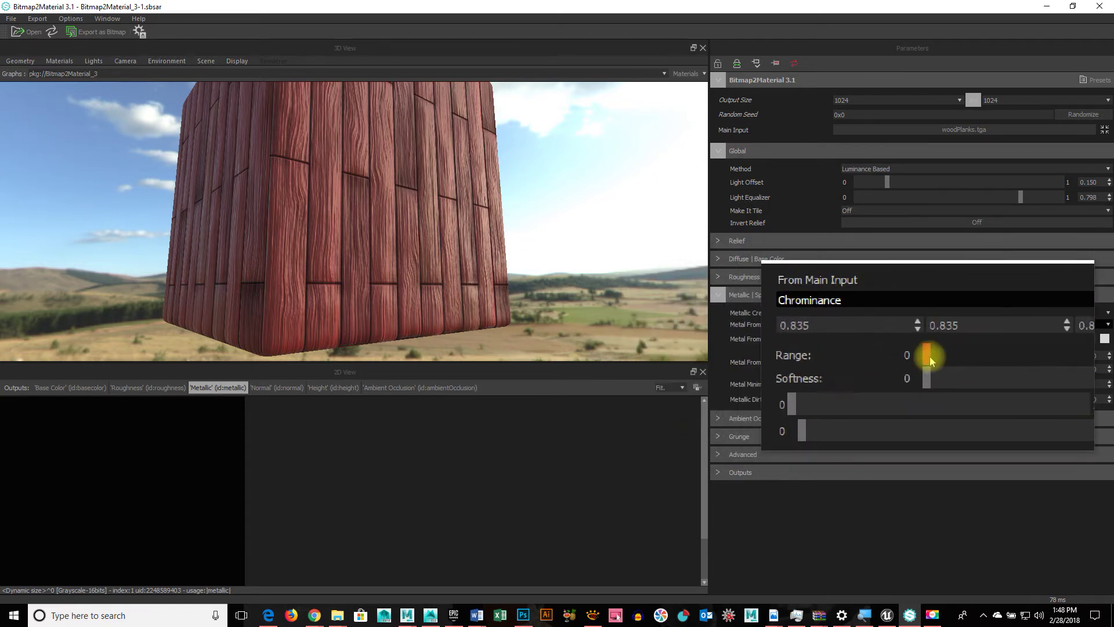
{"action": "left_click", "coordinate": [929, 356]}
Adjust the metal keying Range back and forth while checking the cube
{"action": "left_click_drag", "start_coordinate": [929, 356], "coordinate": [934, 381]}
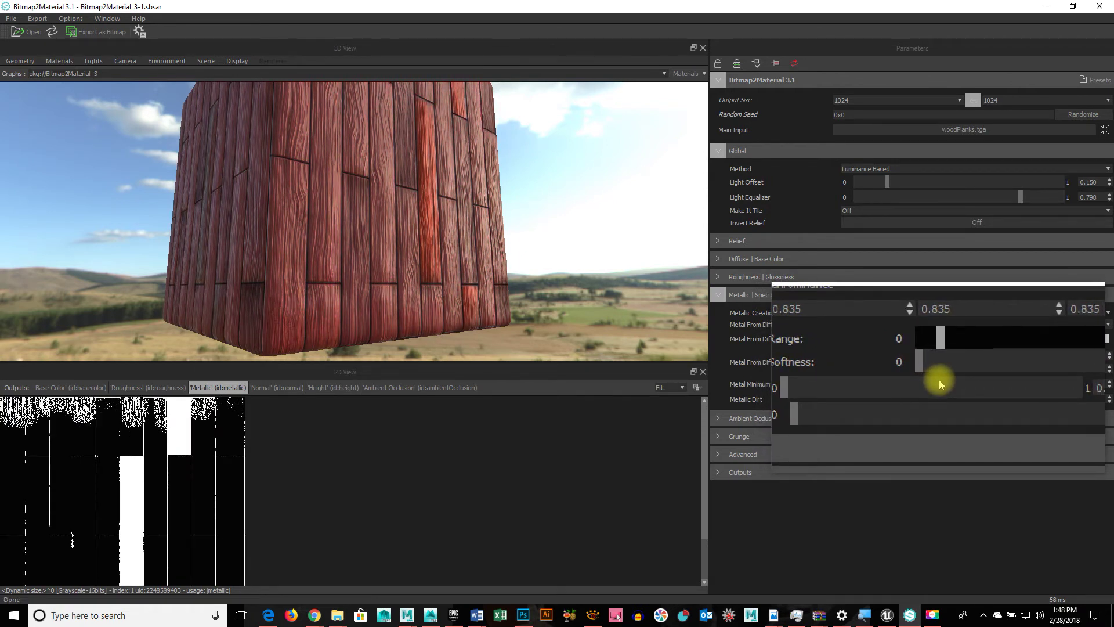
{"action": "left_click_drag", "start_coordinate": [938, 379], "coordinate": [938, 381]}
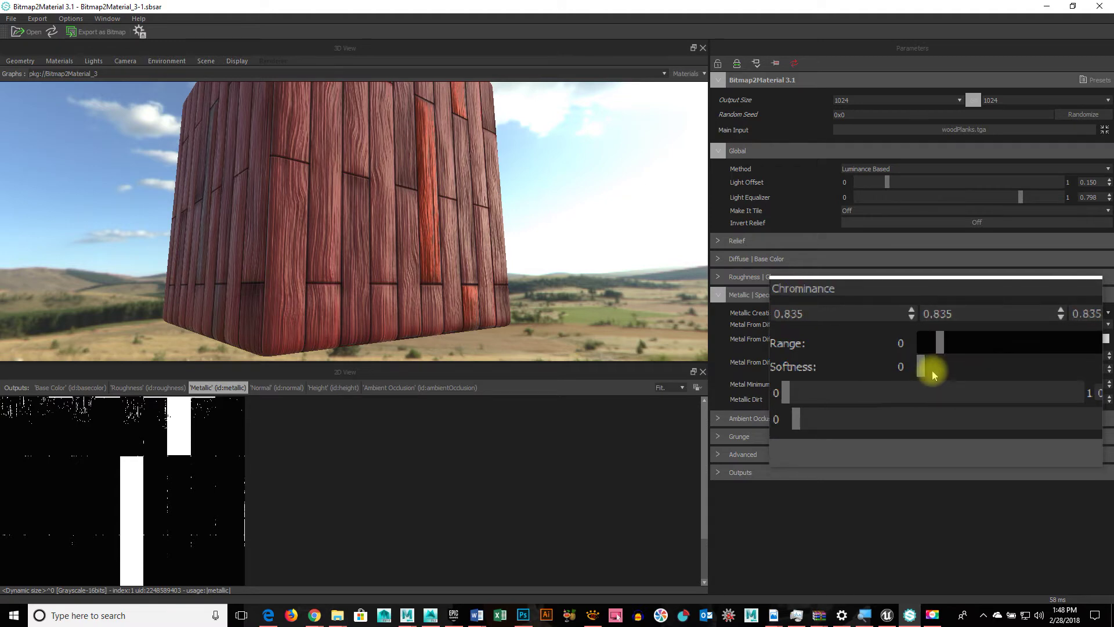
{"action": "left_click_drag", "start_coordinate": [932, 369], "coordinate": [944, 358]}
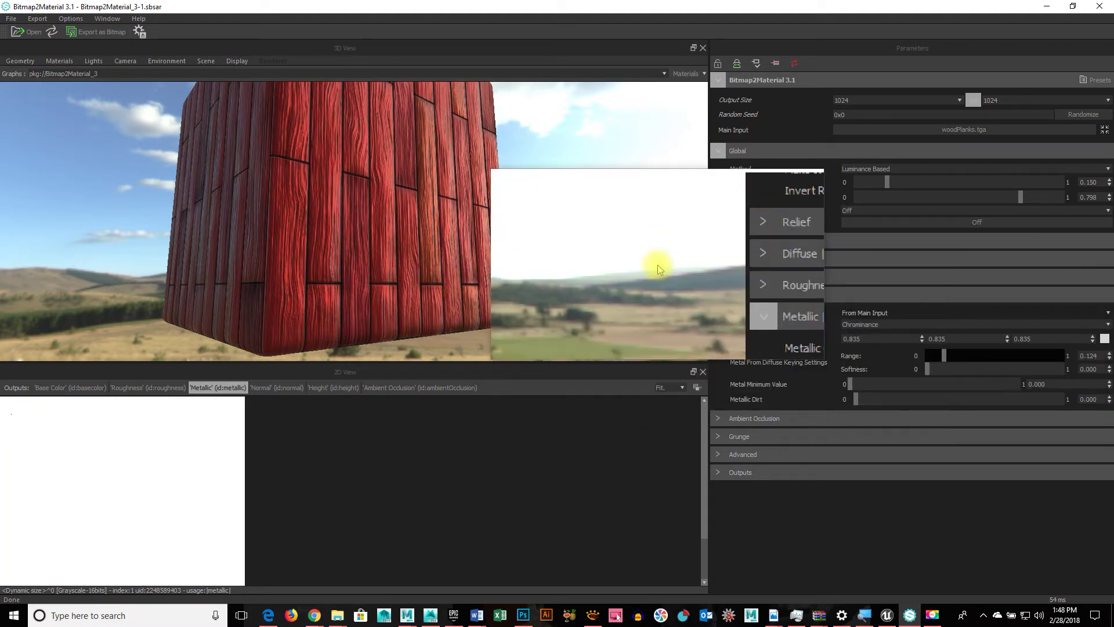
{"action": "mouse_move", "coordinate": [656, 265]}
{"action": "left_mouse_down"}
{"action": "mouse_move", "coordinate": [559, 297]}
{"action": "mouse_move", "coordinate": [587, 322]}
{"action": "mouse_move", "coordinate": [654, 306]}
{"action": "mouse_move", "coordinate": [678, 287]}
{"action": "mouse_move", "coordinate": [629, 274]}
{"action": "mouse_move", "coordinate": [699, 285]}
{"action": "mouse_move", "coordinate": [571, 264]}
{"action": "mouse_move", "coordinate": [637, 261]}
{"action": "mouse_move", "coordinate": [669, 272]}
{"action": "left_mouse_up"}
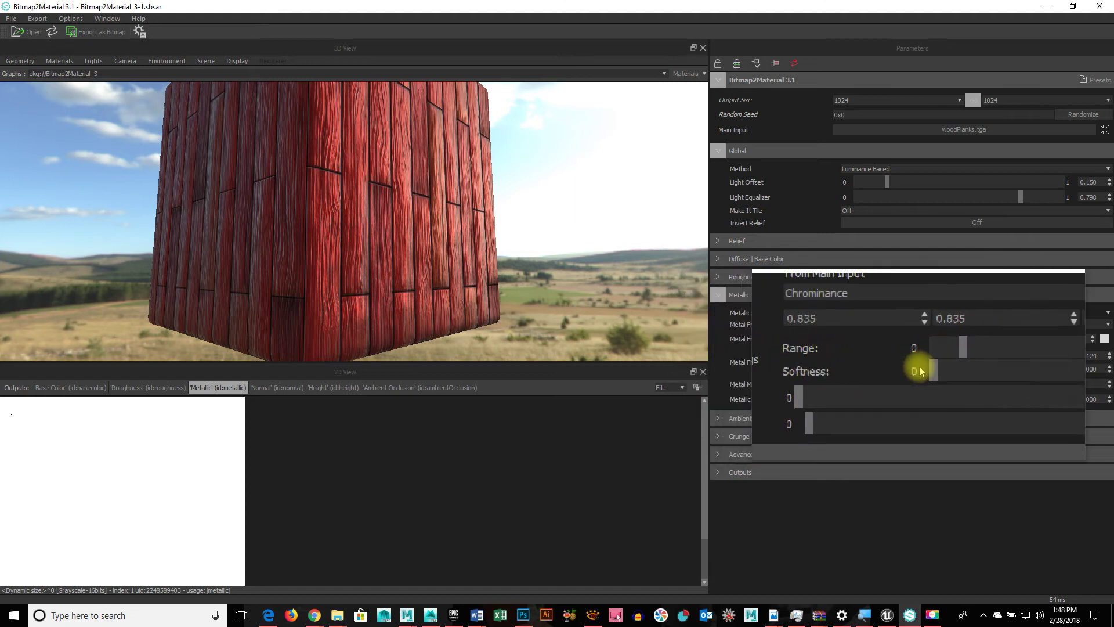
Set keying Softness to 0.575, Range to about 0.068, and Metal Minimum Value to 0.327
{"action": "left_click_drag", "start_coordinate": [997, 369], "coordinate": [1063, 371]}
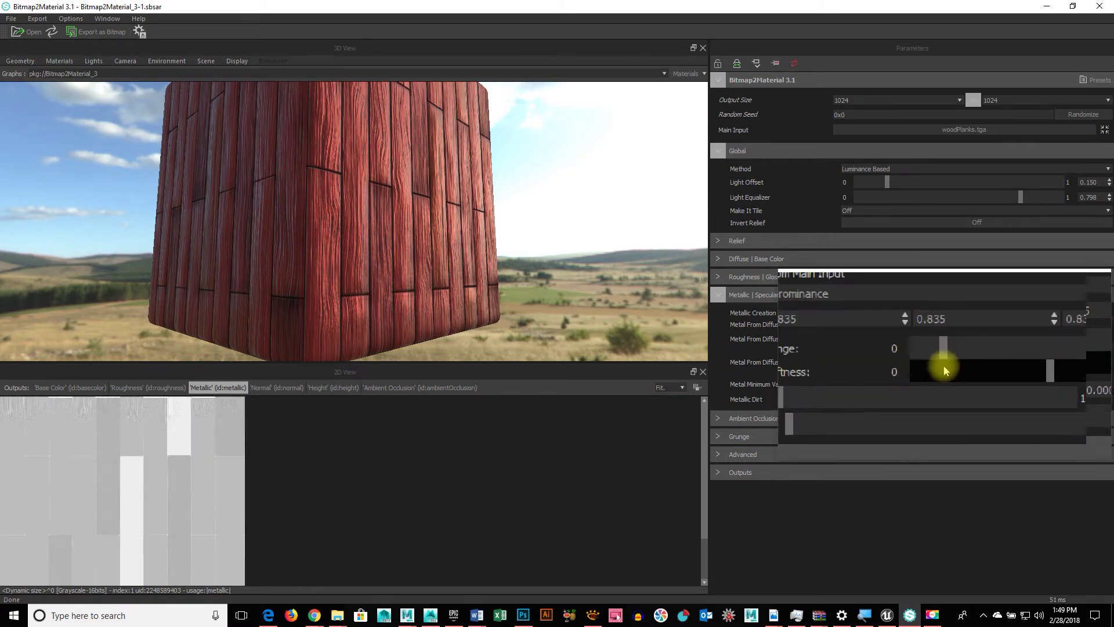
{"action": "left_click_drag", "start_coordinate": [941, 354], "coordinate": [1050, 353]}
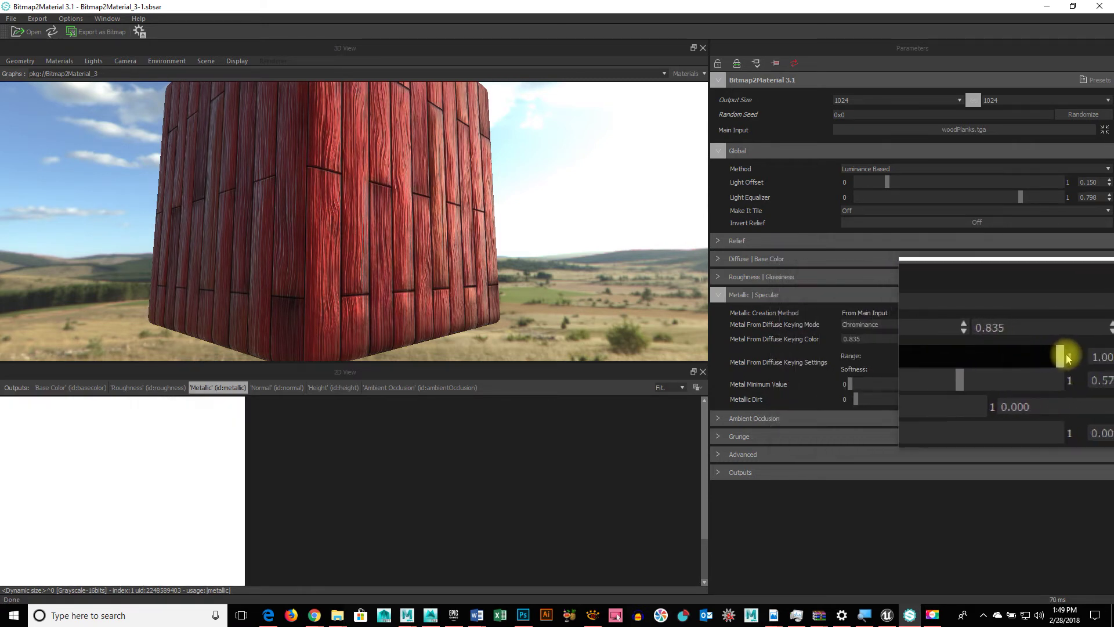
{"action": "left_click_drag", "start_coordinate": [978, 362], "coordinate": [939, 359]}
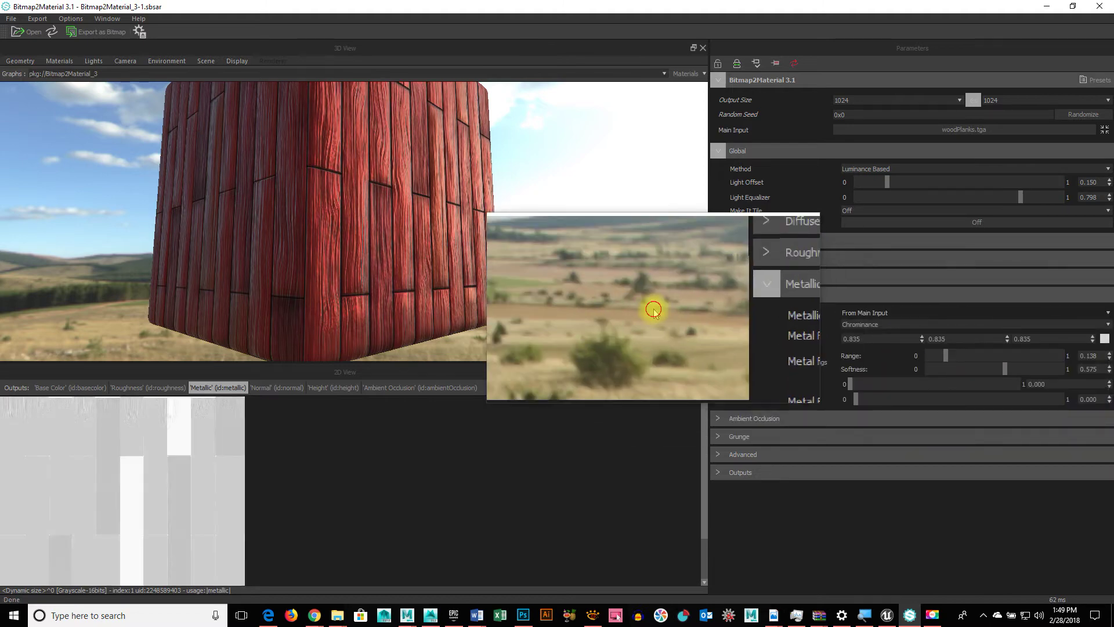
{"action": "mouse_move", "coordinate": [652, 311]}
{"action": "left_mouse_down"}
{"action": "mouse_move", "coordinate": [569, 318]}
{"action": "mouse_move", "coordinate": [652, 314]}
{"action": "left_mouse_up"}
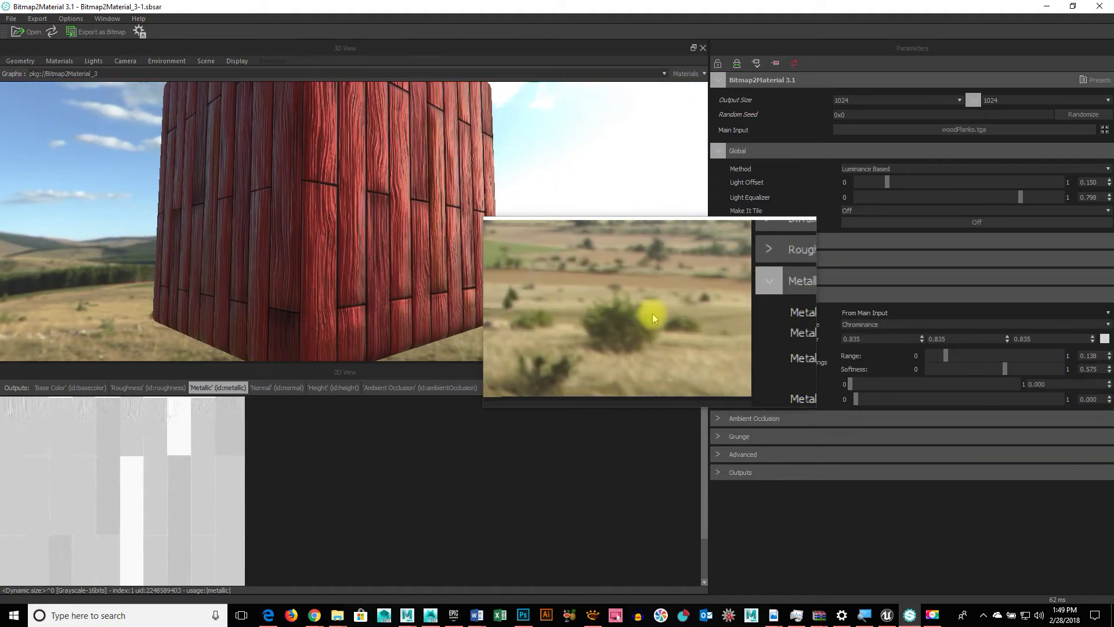
{"action": "left_click_drag", "start_coordinate": [952, 356], "coordinate": [938, 358]}
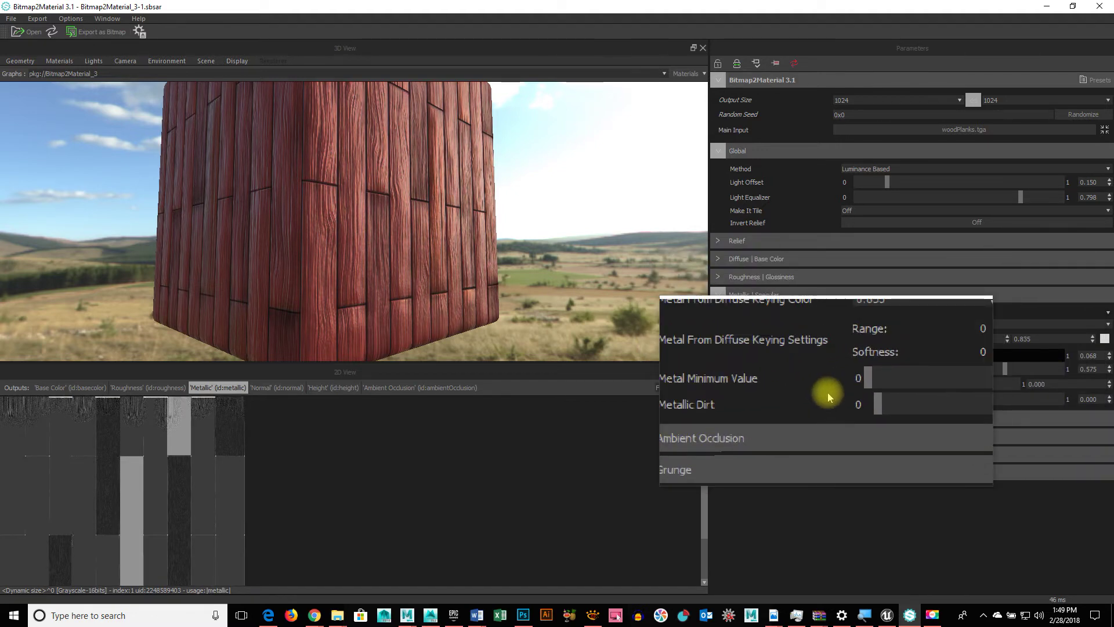
{"action": "left_click_drag", "start_coordinate": [852, 383], "coordinate": [933, 381]}
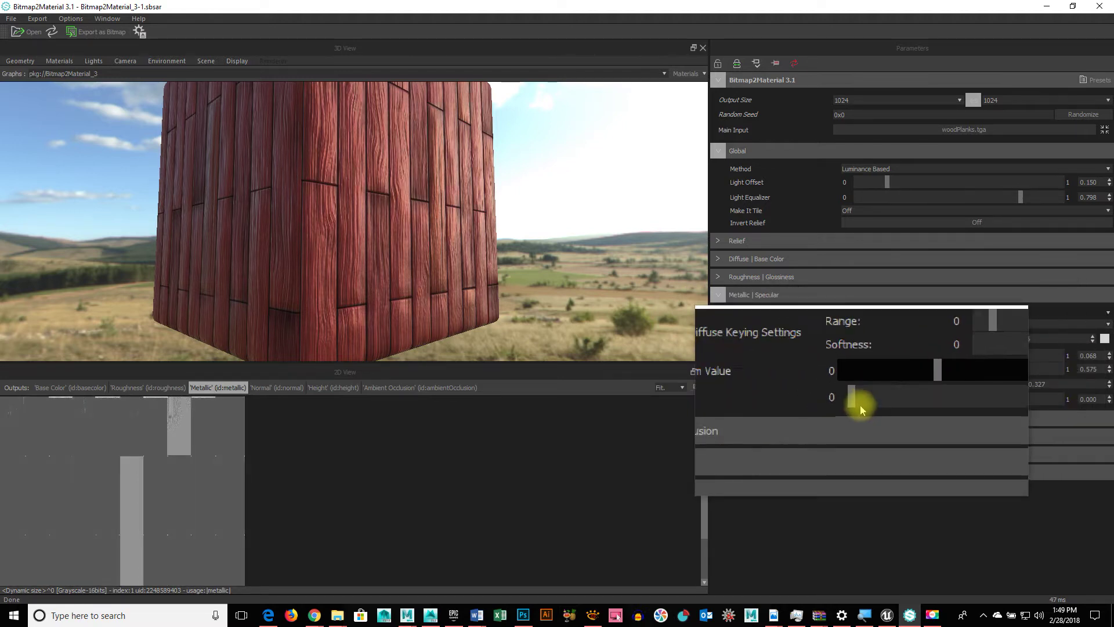
Raise Metallic Dirt to 0.606 and view the cube from a new angle
{"action": "left_click_drag", "start_coordinate": [857, 400], "coordinate": [951, 402]}
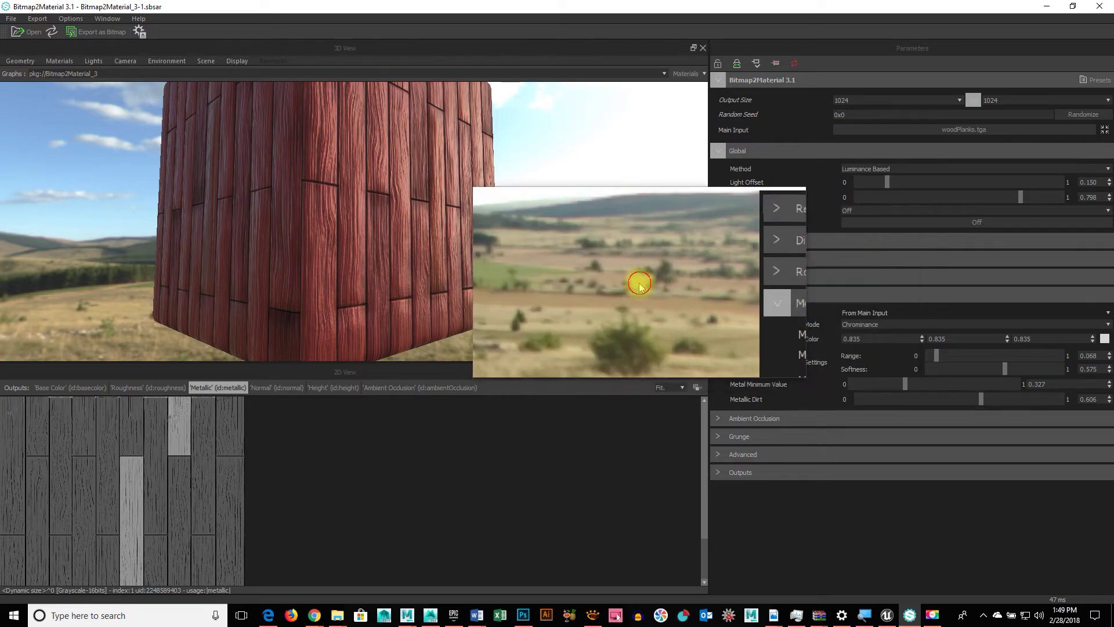
{"action": "mouse_move", "coordinate": [639, 281]}
{"action": "left_mouse_down"}
{"action": "mouse_move", "coordinate": [530, 300]}
{"action": "mouse_move", "coordinate": [592, 278]}
{"action": "mouse_move", "coordinate": [634, 284]}
{"action": "left_mouse_up"}
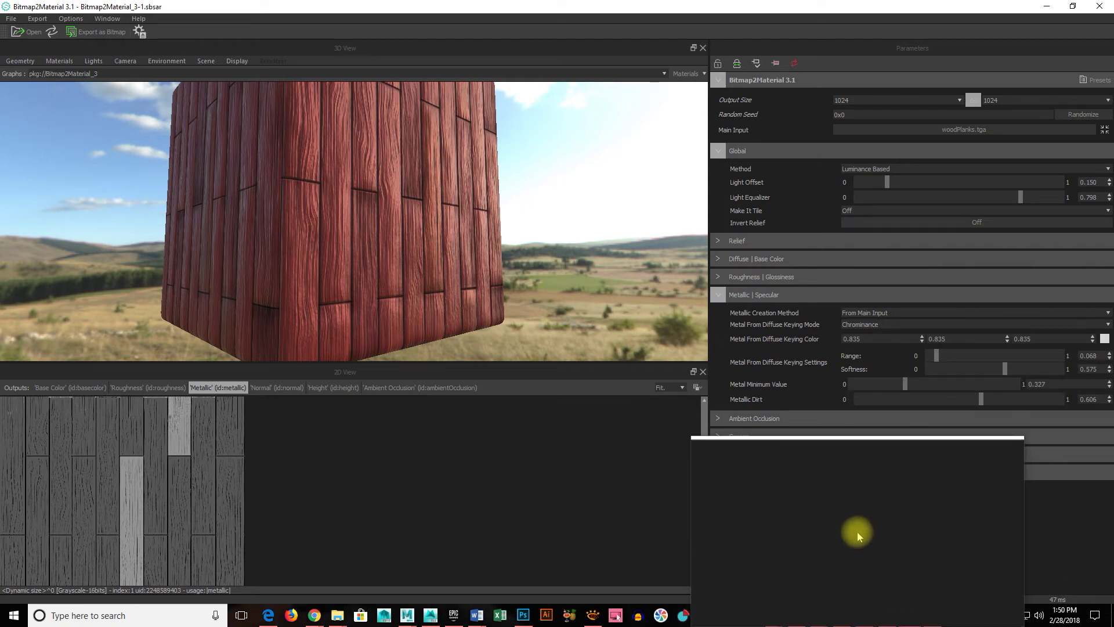
Show the Ambient Occlusion settings and map in an enlarged 2D view
{"action": "left_click", "coordinate": [718, 418]}
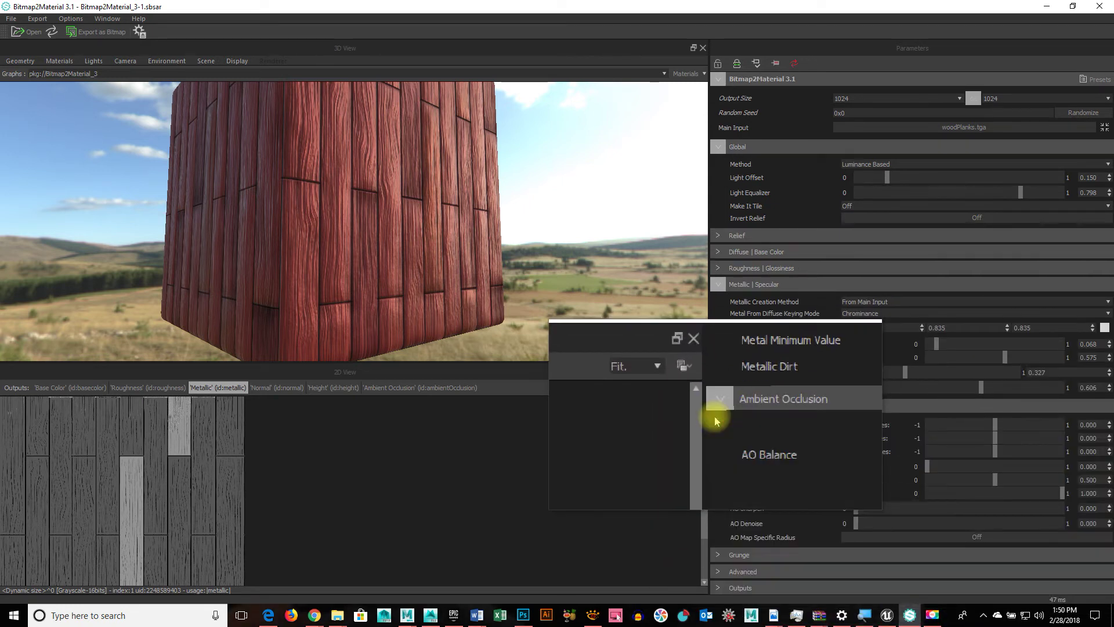
{"action": "left_click", "coordinate": [718, 295]}
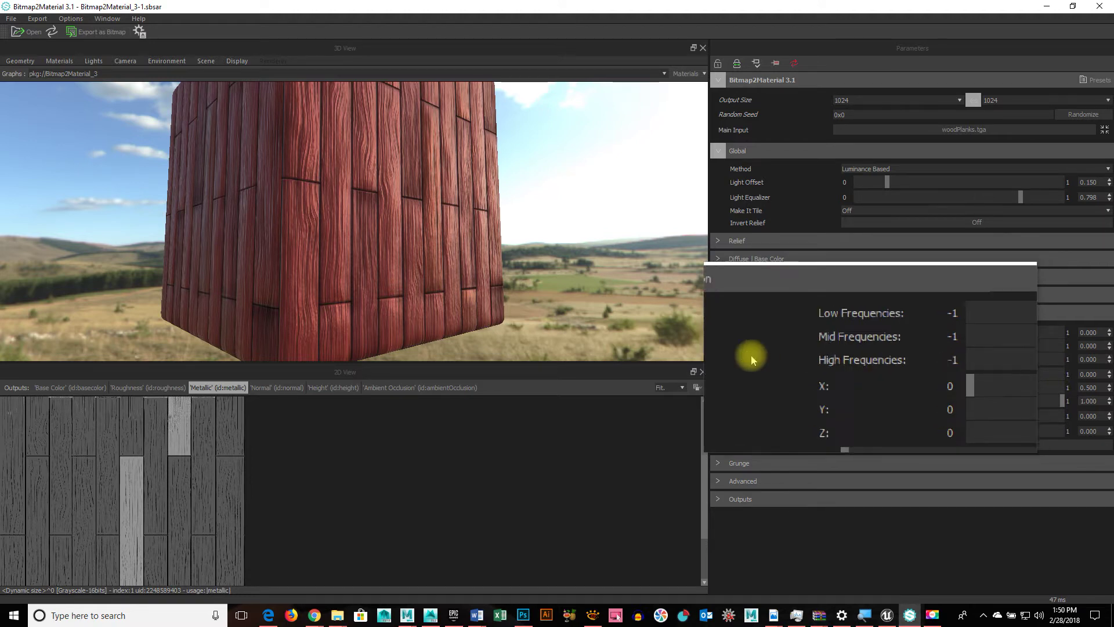
{"action": "left_click", "coordinate": [377, 387]}
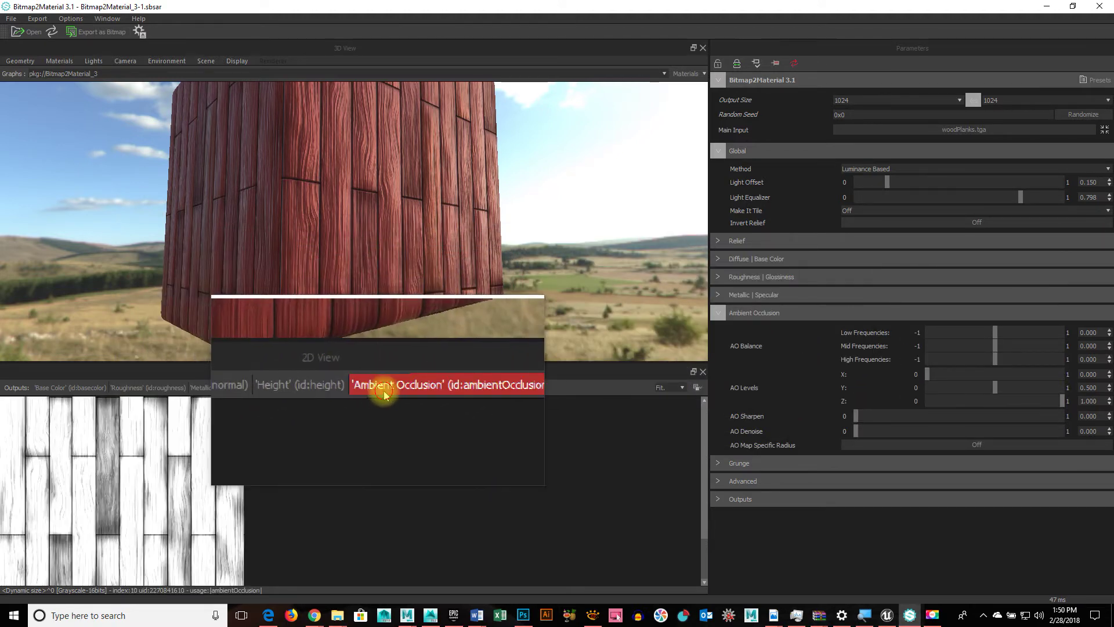
{"action": "left_click_drag", "start_coordinate": [241, 367], "coordinate": [245, 242]}
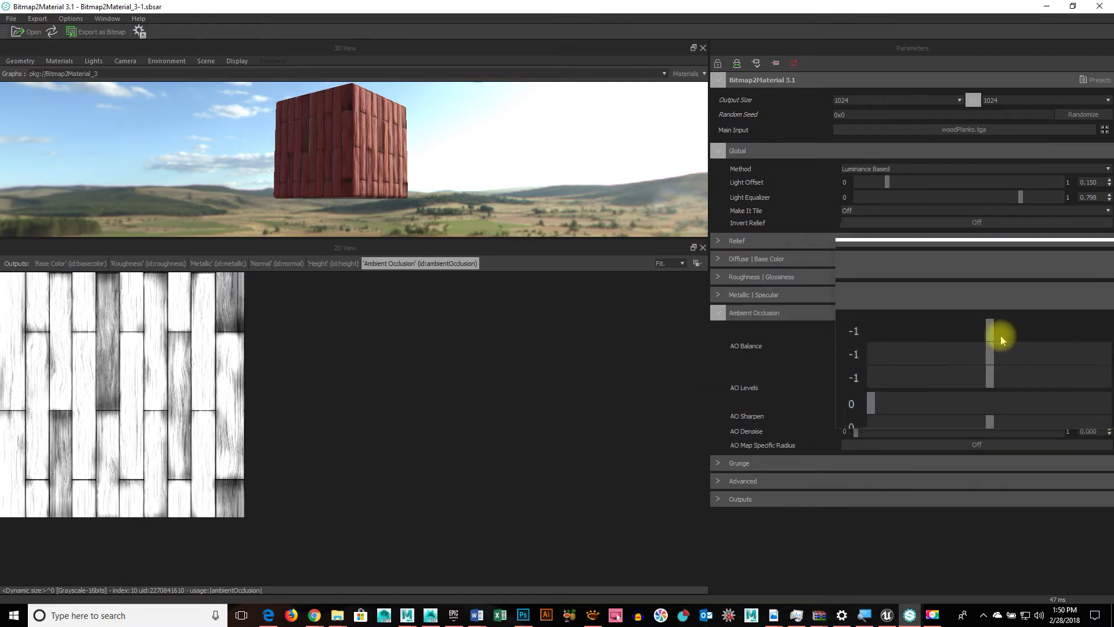
Enlarge the 3D preview and lower AO Balance Low Frequencies to about -0.133
{"action": "mouse_move", "coordinate": [997, 340]}
{"action": "left_mouse_down"}
{"action": "mouse_move", "coordinate": [955, 334]}
{"action": "mouse_move", "coordinate": [1032, 325]}
{"action": "mouse_move", "coordinate": [1013, 329]}
{"action": "left_mouse_up"}
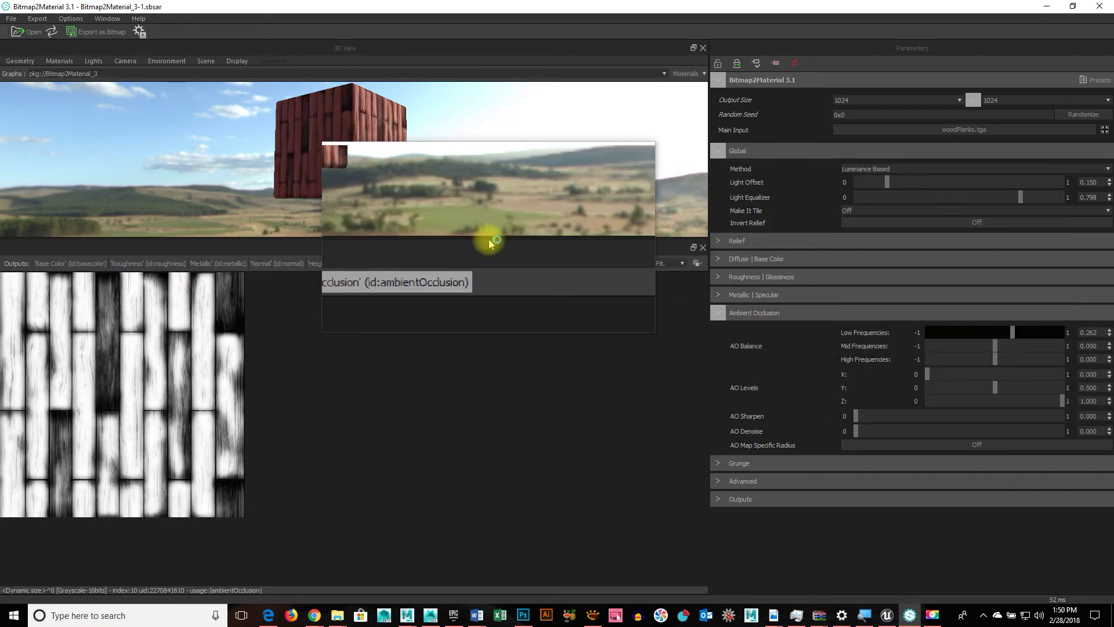
{"action": "left_click_drag", "start_coordinate": [489, 241], "coordinate": [474, 360]}
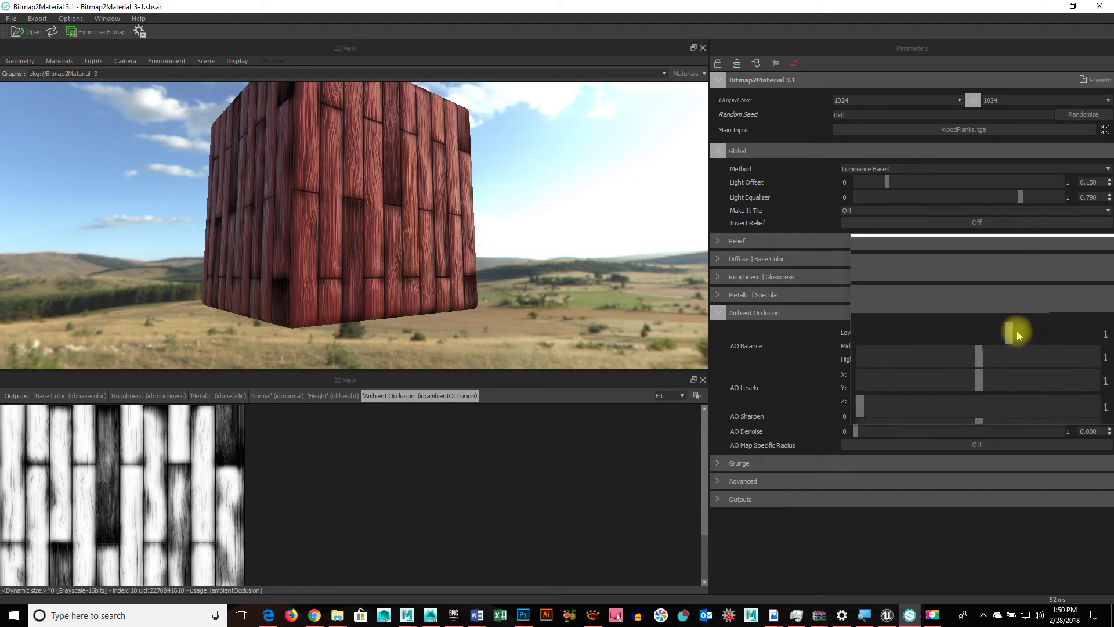
{"action": "mouse_move", "coordinate": [1009, 332]}
{"action": "left_mouse_down"}
{"action": "mouse_move", "coordinate": [945, 331]}
{"action": "mouse_move", "coordinate": [986, 319]}
{"action": "mouse_move", "coordinate": [994, 351]}
{"action": "mouse_move", "coordinate": [947, 343]}
{"action": "mouse_move", "coordinate": [990, 325]}
{"action": "mouse_move", "coordinate": [1017, 332]}
{"action": "mouse_move", "coordinate": [987, 340]}
{"action": "mouse_move", "coordinate": [999, 360]}
{"action": "mouse_move", "coordinate": [950, 361]}
{"action": "mouse_move", "coordinate": [1005, 355]}
{"action": "mouse_move", "coordinate": [987, 336]}
{"action": "mouse_move", "coordinate": [993, 349]}
{"action": "left_mouse_up"}
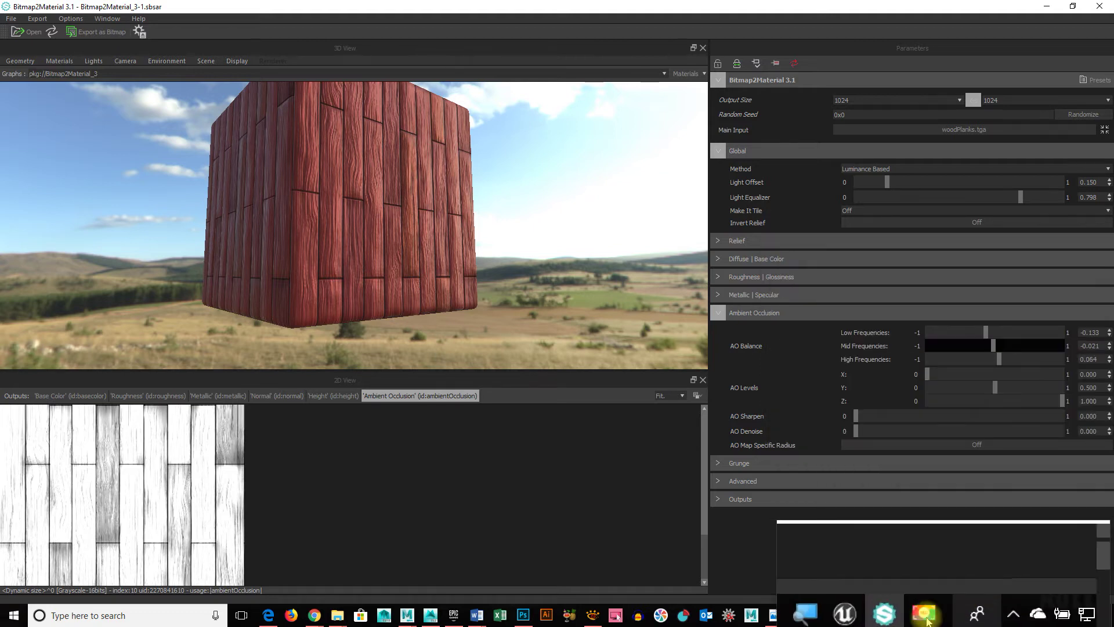
{"action": "key", "text": "F10"}
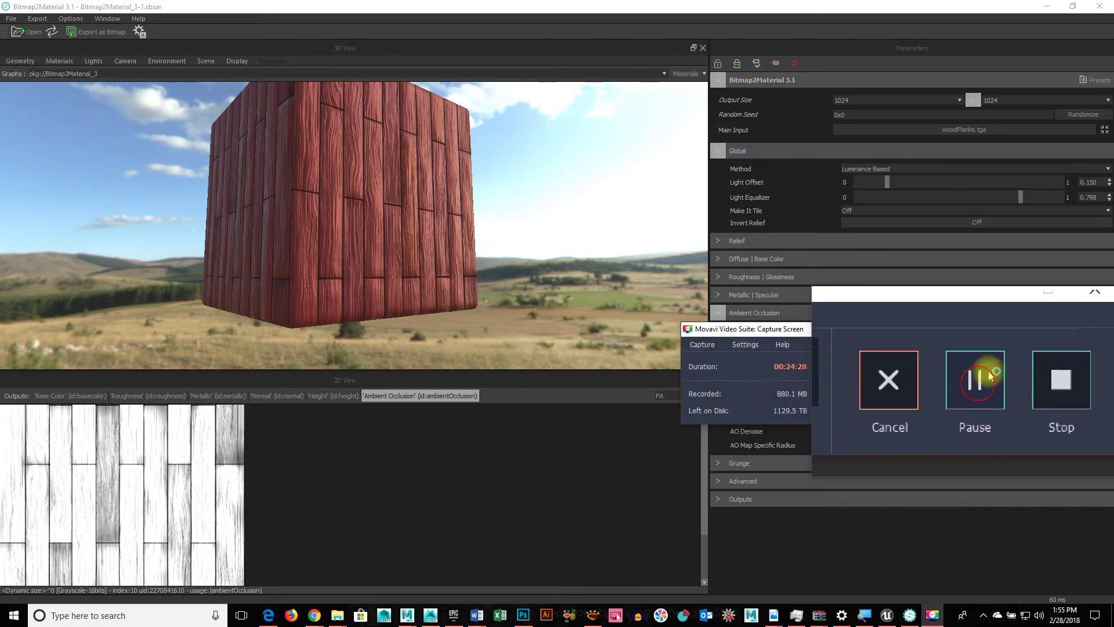
{"action": "left_click", "coordinate": [977, 373]}
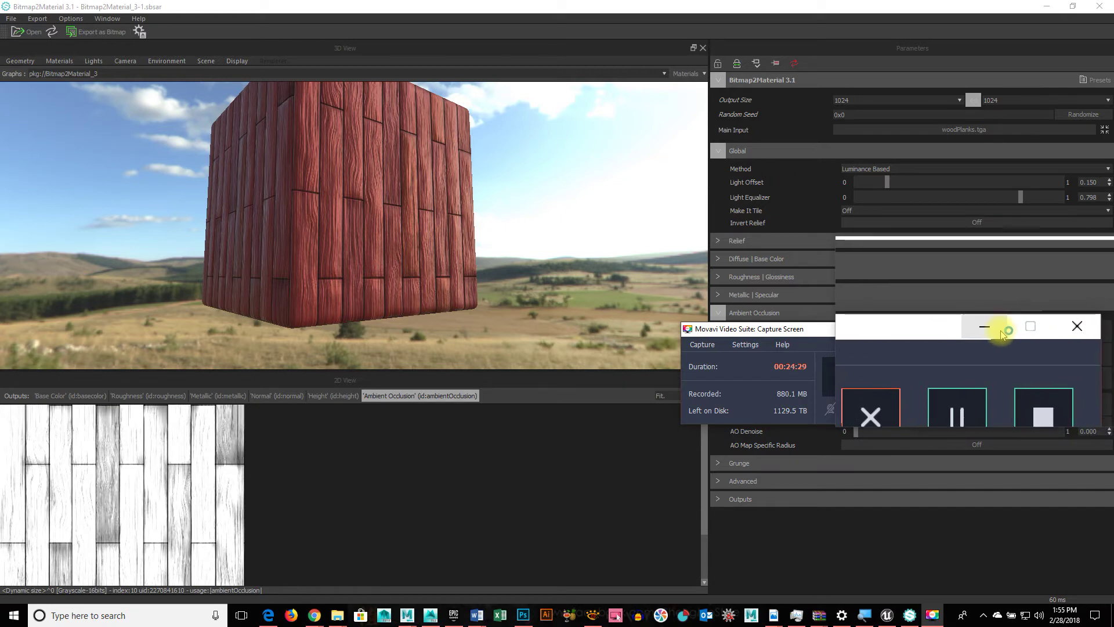
{"action": "left_click", "coordinate": [998, 330]}
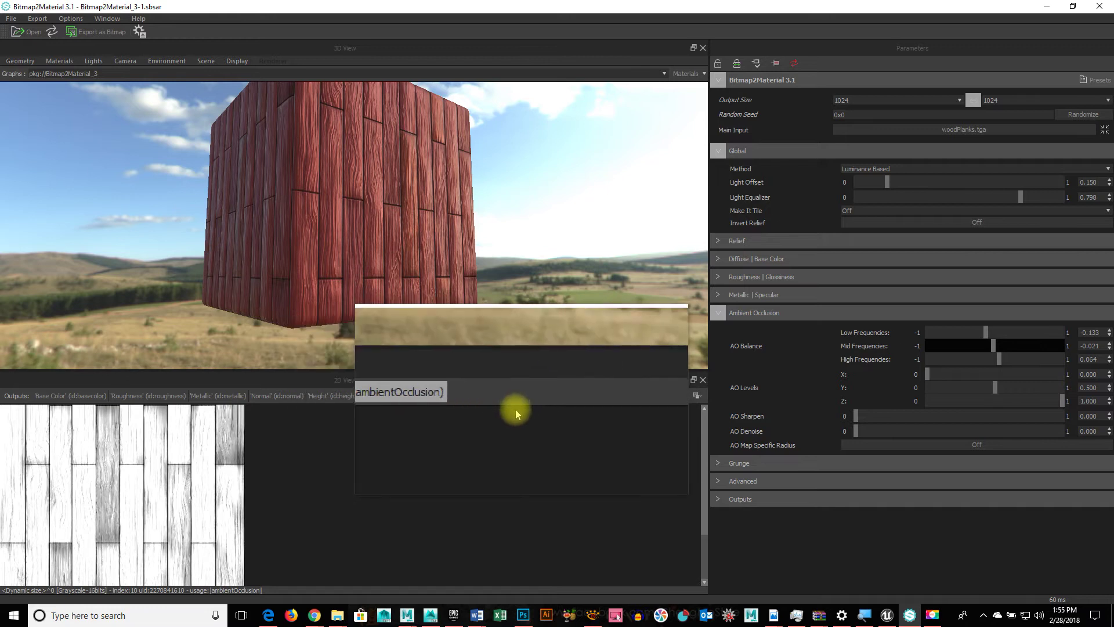
Fold Ambient Occlusion, unfold Grunge and switch Grunge to On
{"action": "left_click", "coordinate": [724, 315]}
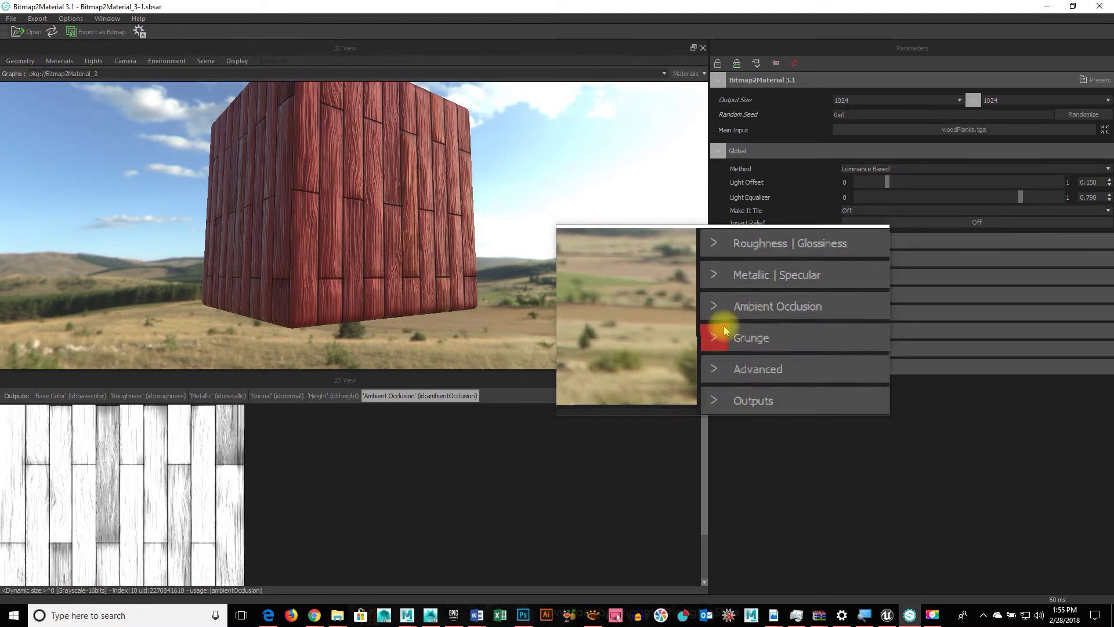
{"action": "left_click", "coordinate": [717, 328]}
{"action": "left_click_drag", "start_coordinate": [614, 349], "coordinate": [578, 305]}
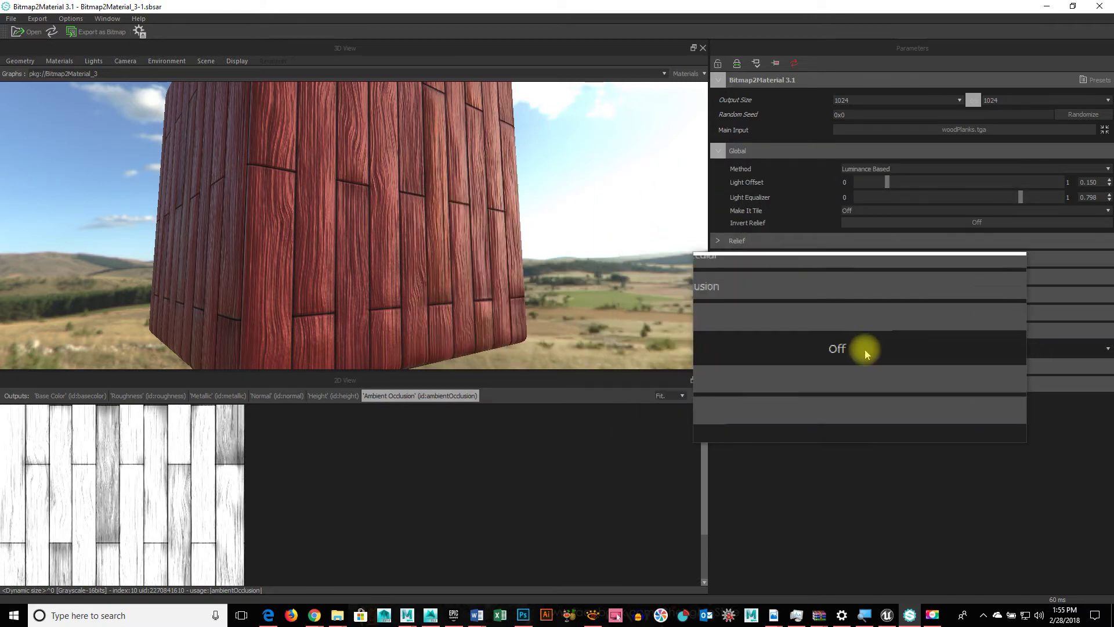
{"action": "left_click", "coordinate": [865, 349]}
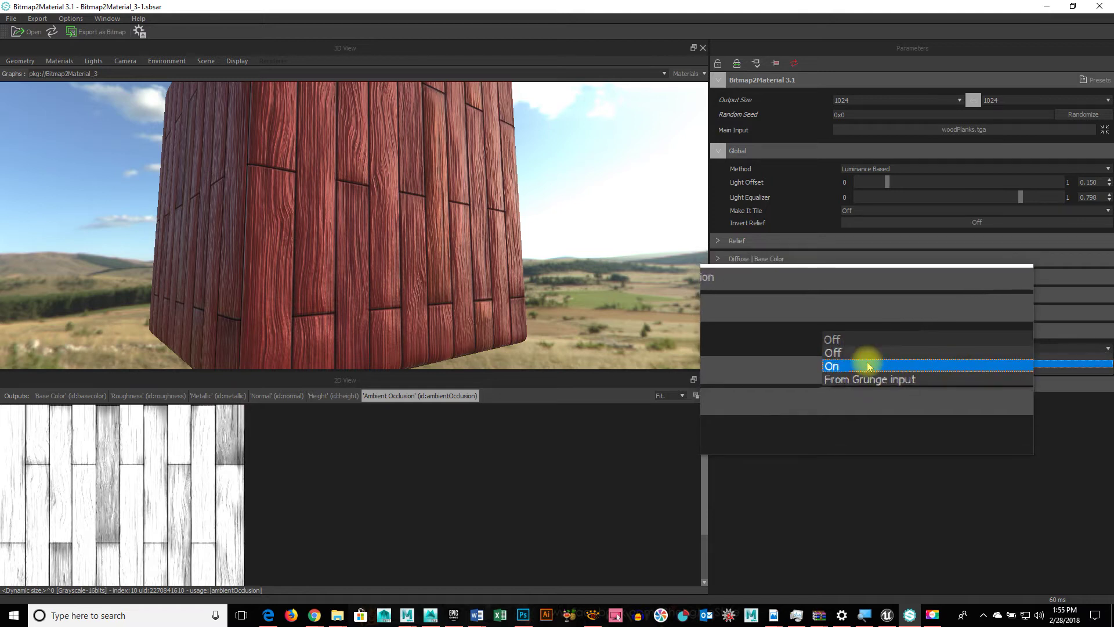
{"action": "left_click", "coordinate": [869, 365]}
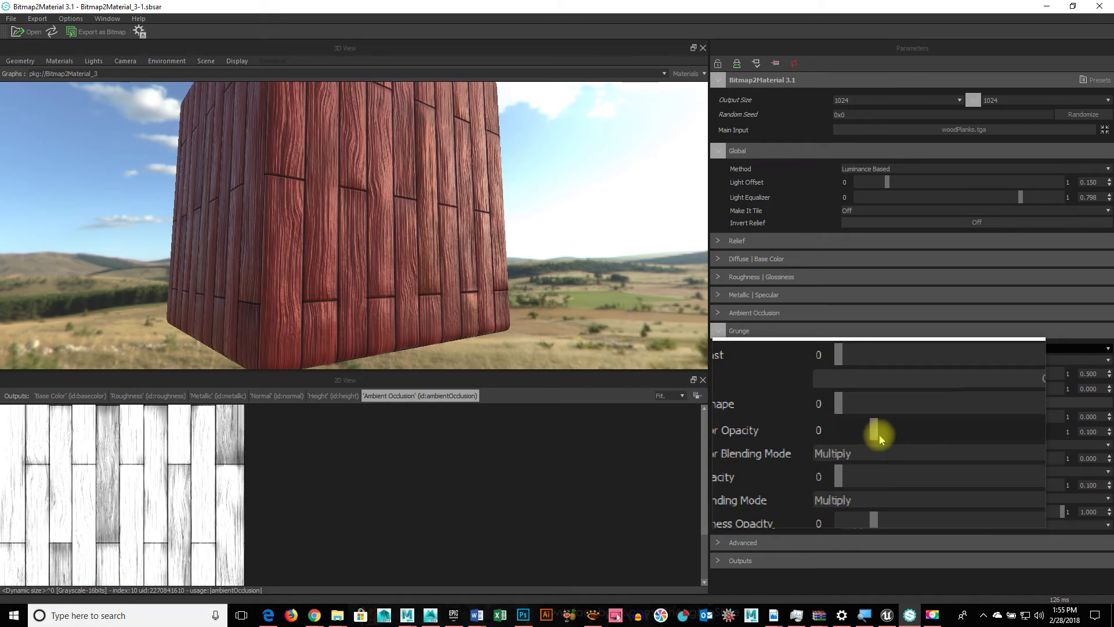
Raise grunge Diffuse | Base Color Opacity to 0.584
{"action": "left_click_drag", "start_coordinate": [878, 432], "coordinate": [989, 435]}
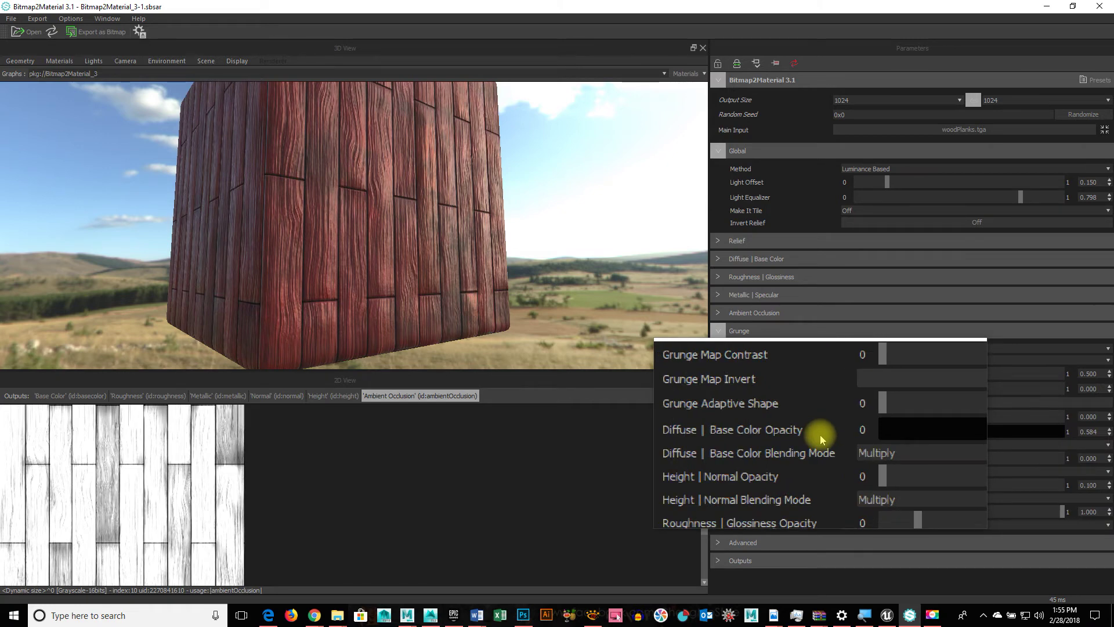
{"action": "scroll", "coordinate": [635, 336], "scroll_direction": "up", "scroll_amount": 3}
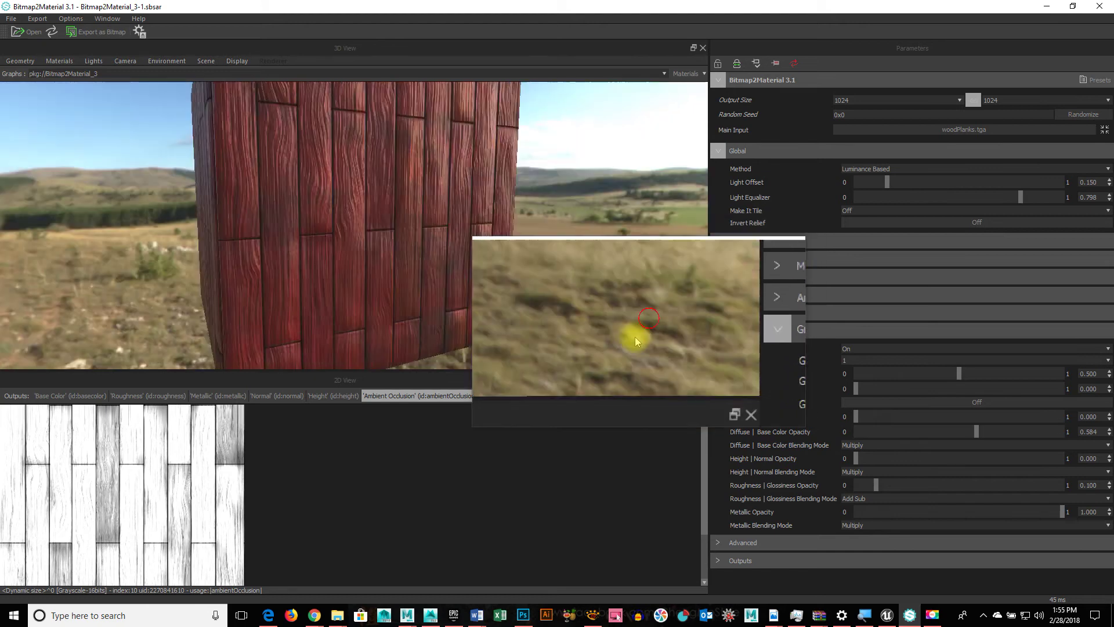
{"action": "left_click_drag", "start_coordinate": [610, 332], "coordinate": [639, 315]}
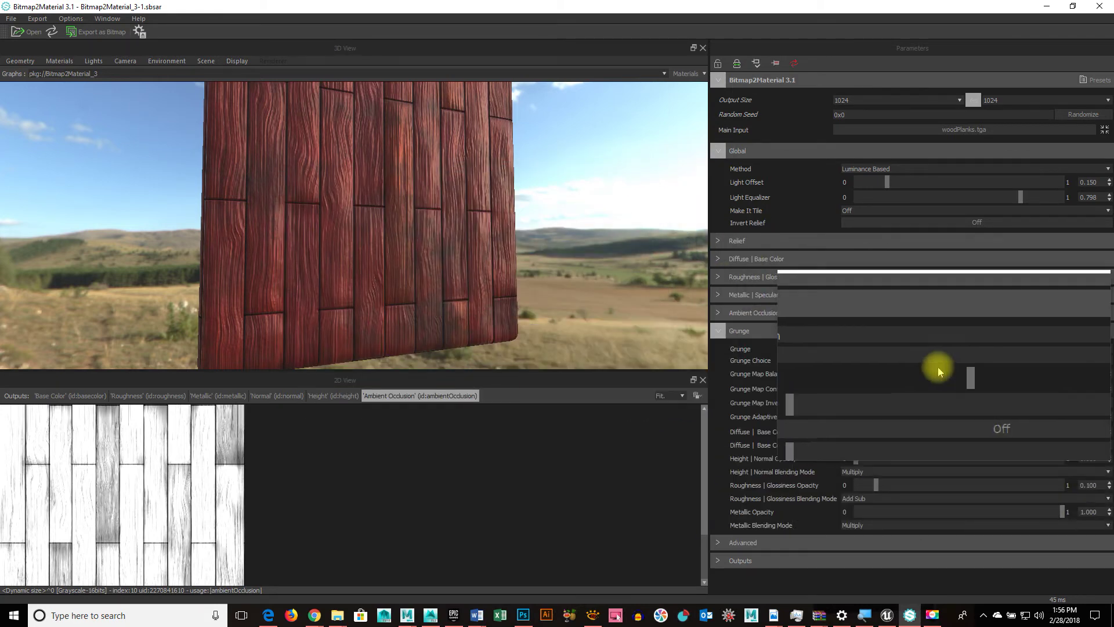
{"action": "left_click", "coordinate": [857, 356]}
Change the Grunge Choice pattern to 6 and inspect the planks
{"action": "left_click", "coordinate": [857, 358]}
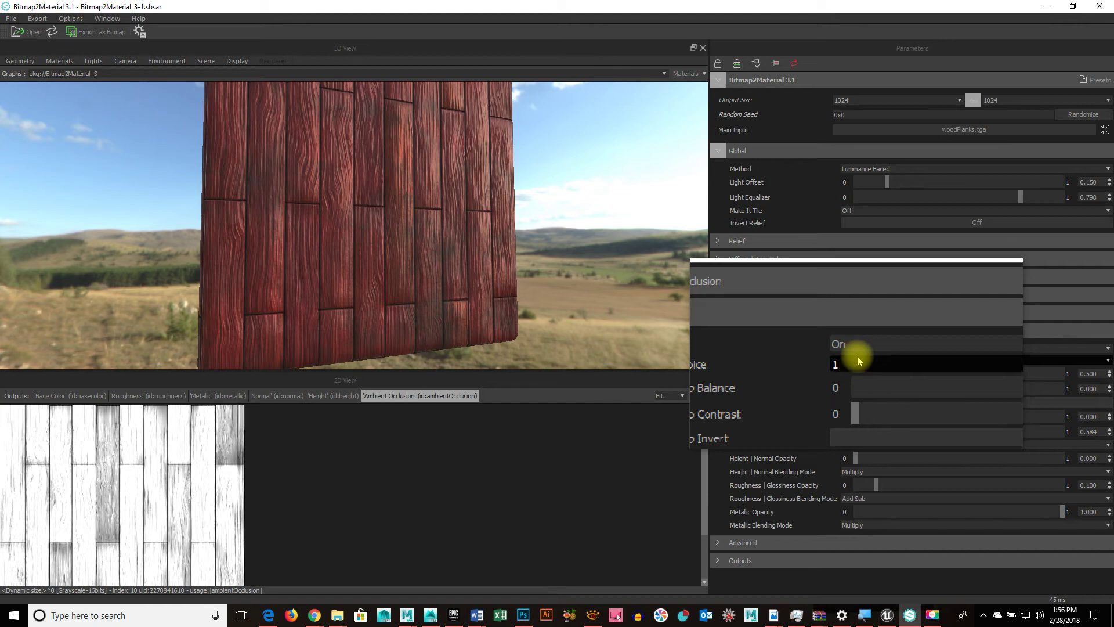
{"action": "scroll", "coordinate": [860, 359], "scroll_direction": "down", "scroll_amount": 1}
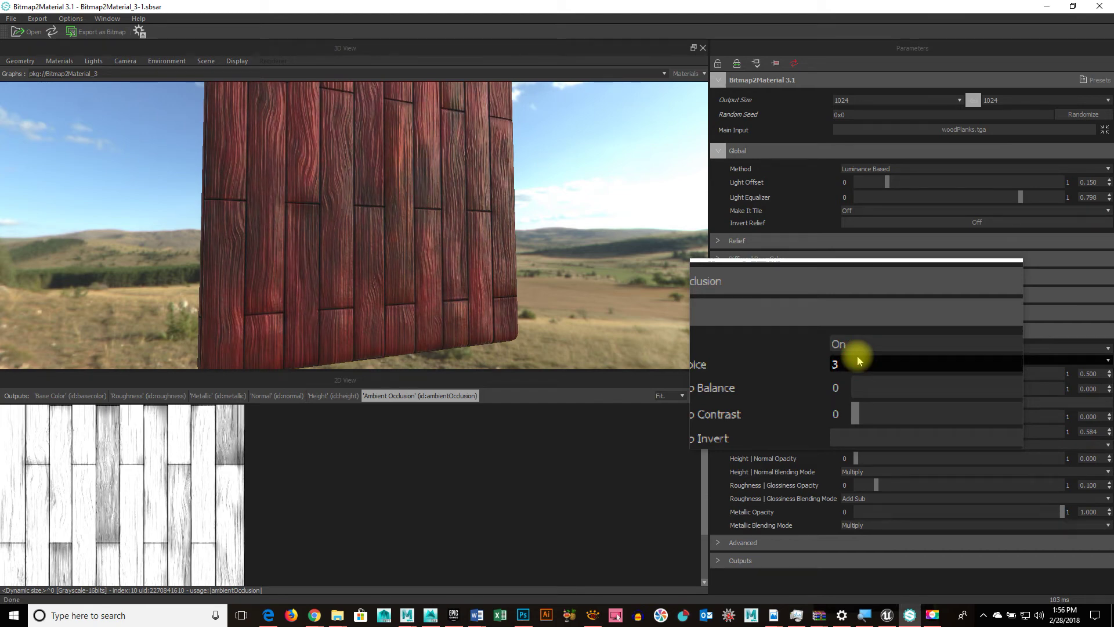
{"action": "scroll", "coordinate": [859, 359], "scroll_direction": "down", "scroll_amount": 1}
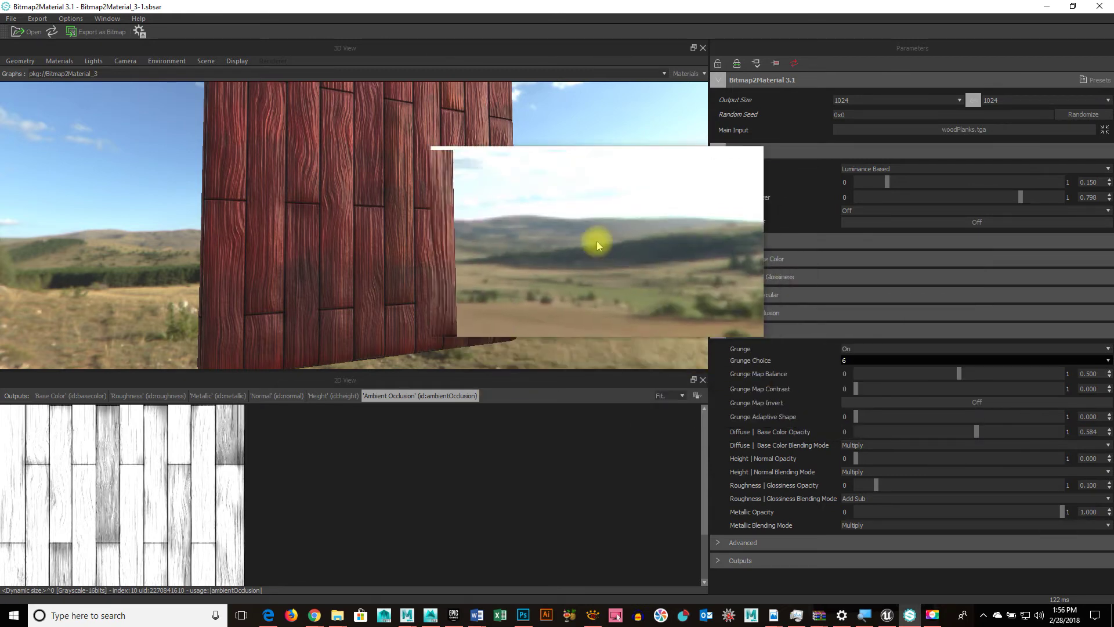
{"action": "left_click_drag", "start_coordinate": [596, 241], "coordinate": [597, 268]}
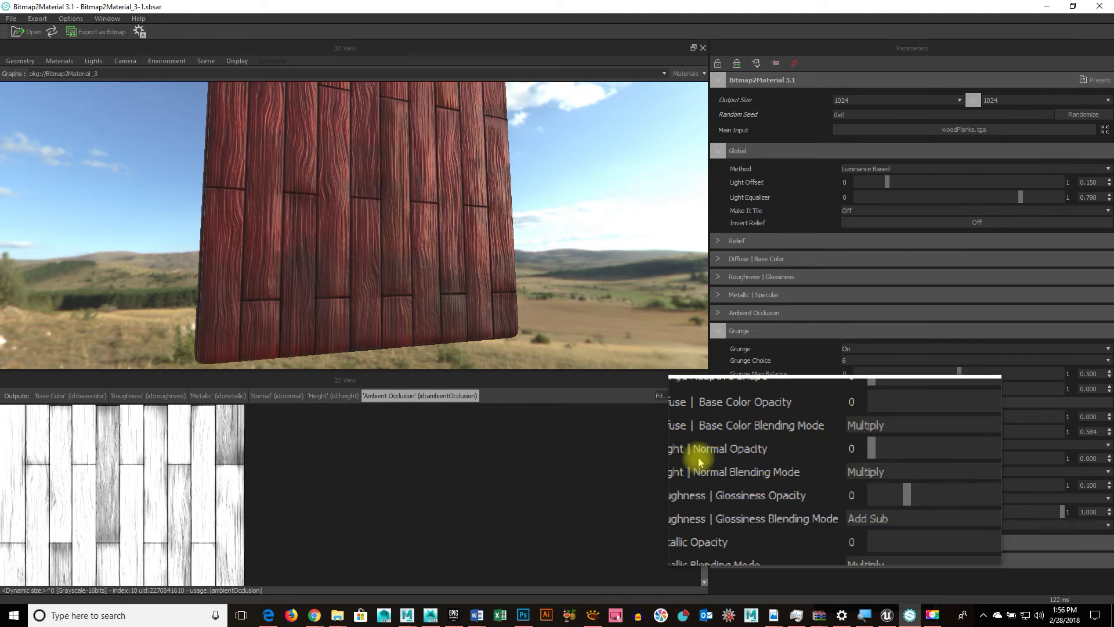
Set Grunge Map Contrast to 0.528 and Height | Normal Opacity to 0.337, leaving Invert off
{"action": "left_click_drag", "start_coordinate": [600, 298], "coordinate": [620, 295]}
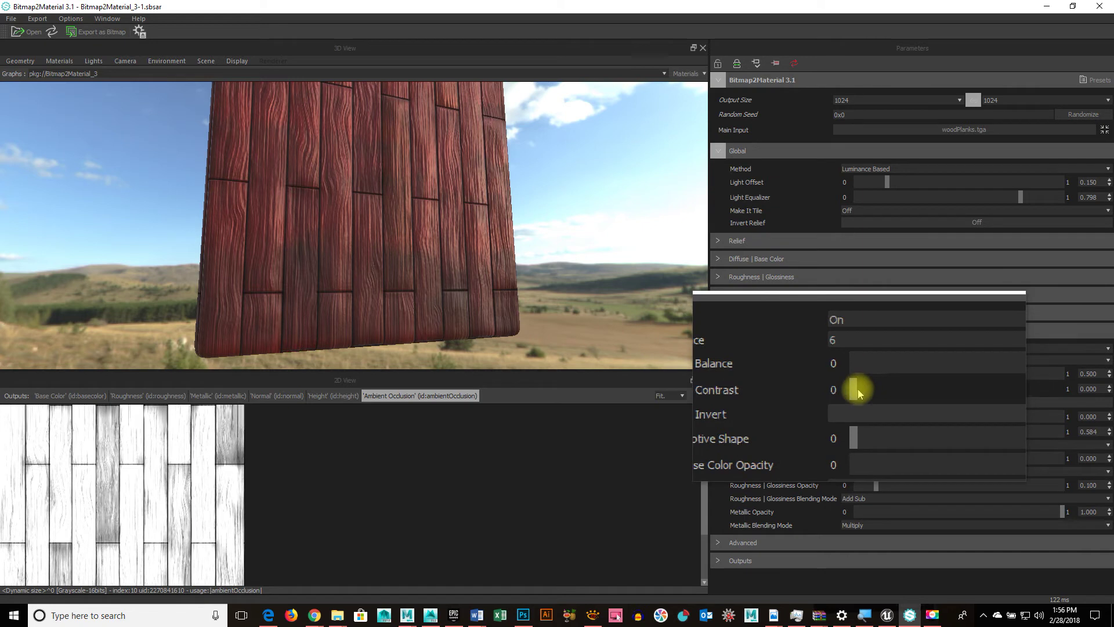
{"action": "left_click_drag", "start_coordinate": [858, 390], "coordinate": [962, 405]}
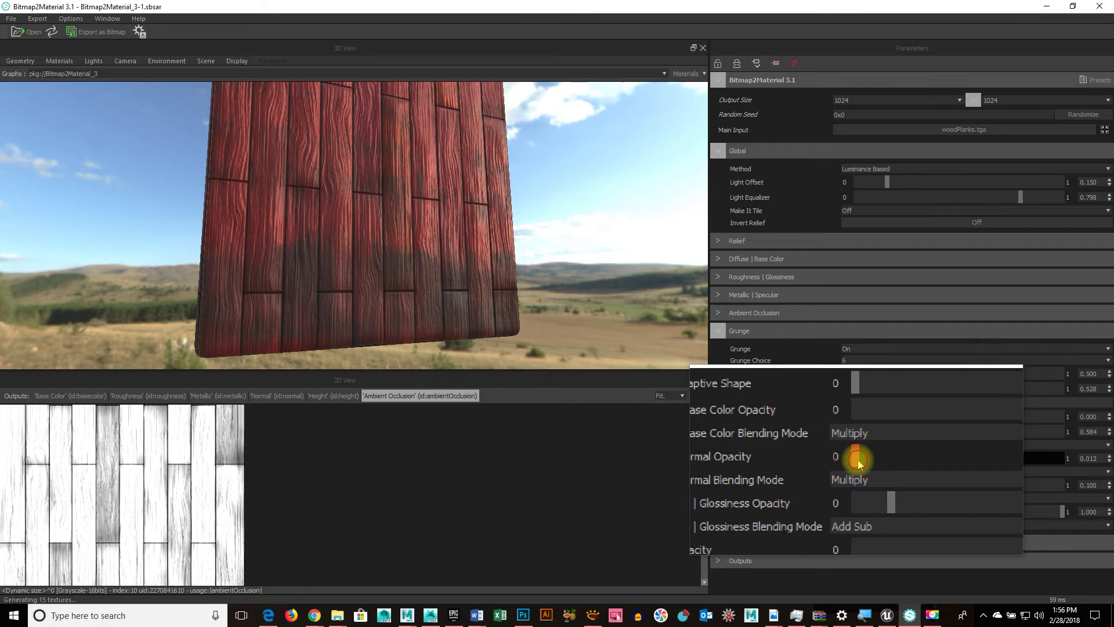
{"action": "left_click_drag", "start_coordinate": [857, 463], "coordinate": [925, 463]}
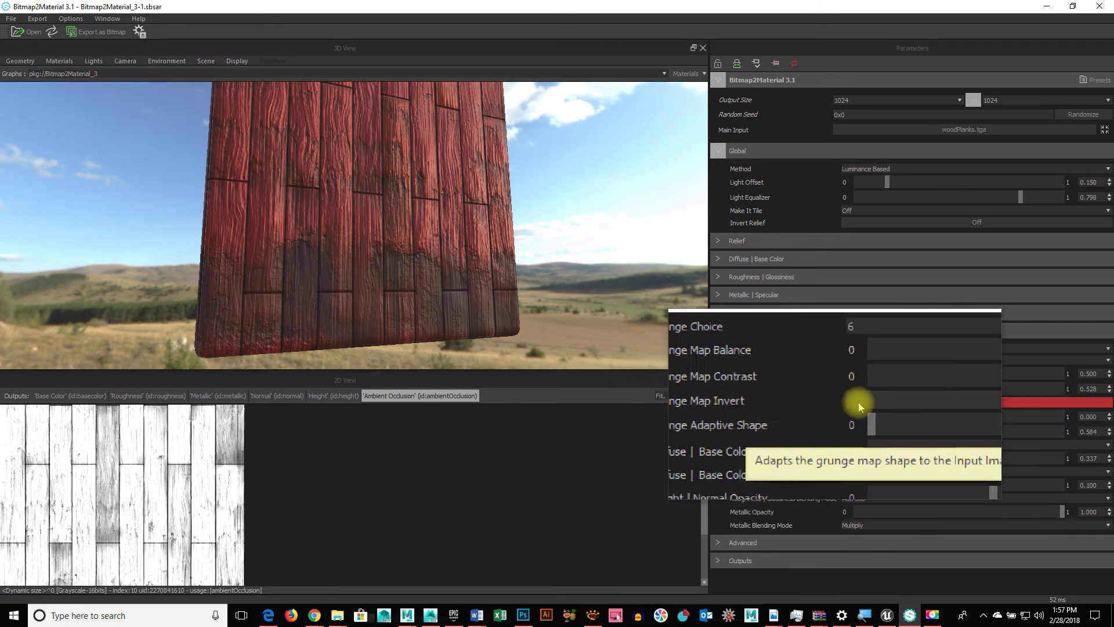
{"action": "left_click", "coordinate": [976, 403]}
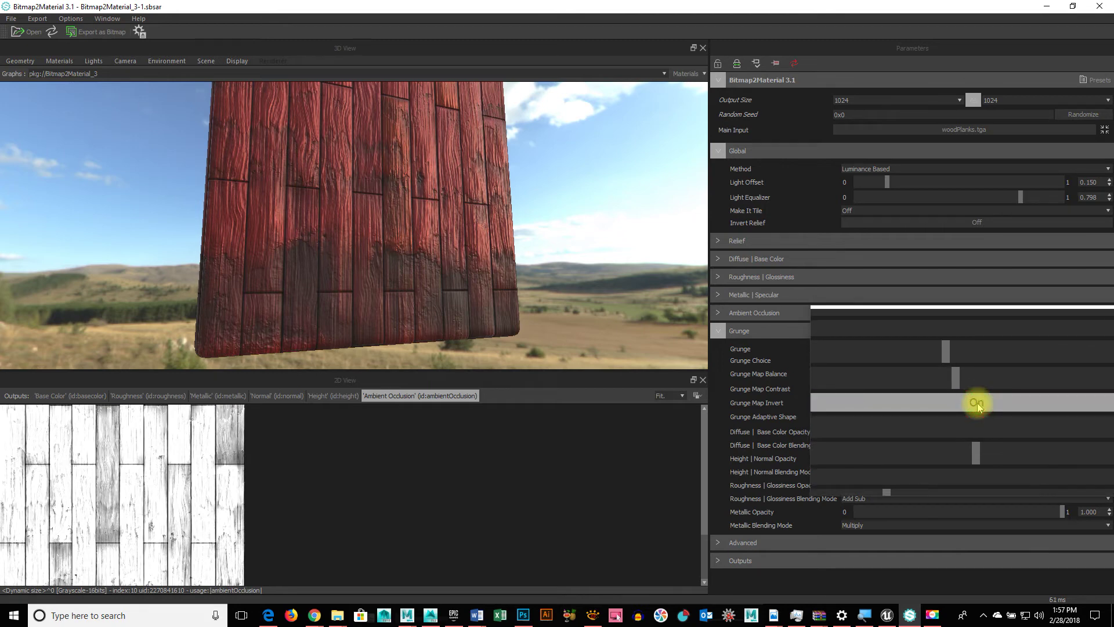
{"action": "left_click", "coordinate": [977, 402]}
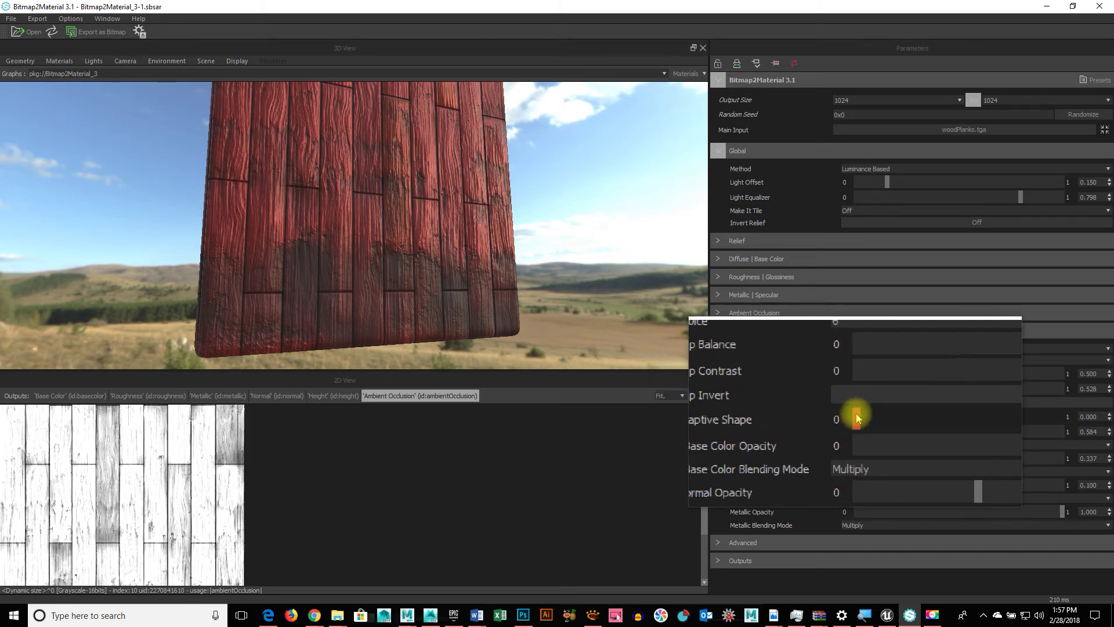
Adjust the grunge adaptive shape and set Roughness and Metallic Opacity to 0
{"action": "left_click_drag", "start_coordinate": [858, 417], "coordinate": [992, 414]}
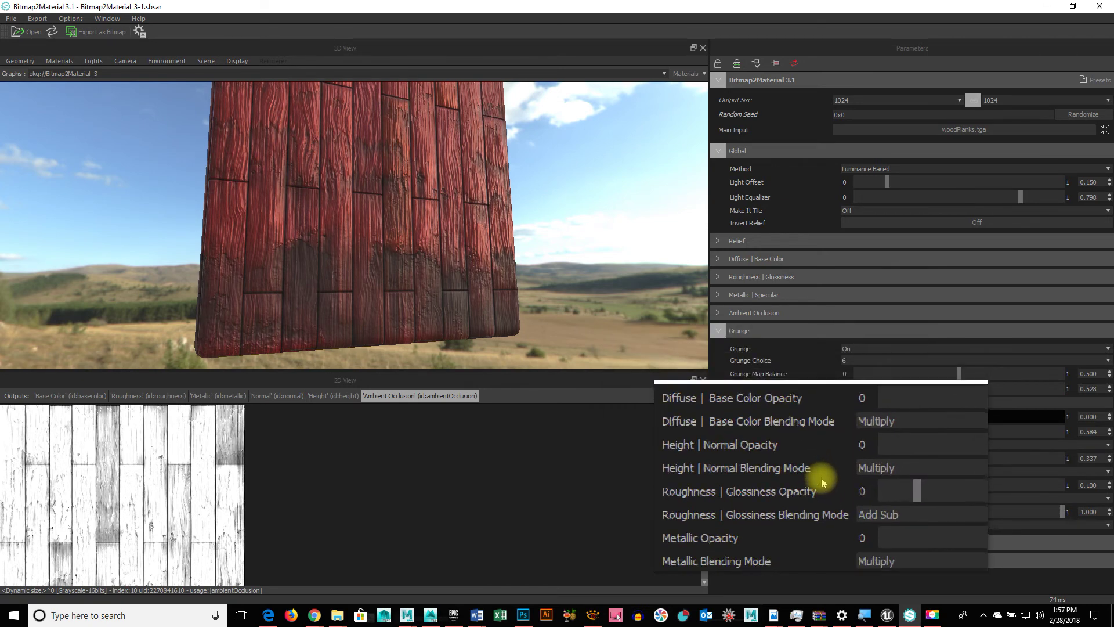
{"action": "left_click_drag", "start_coordinate": [879, 489], "coordinate": [989, 492]}
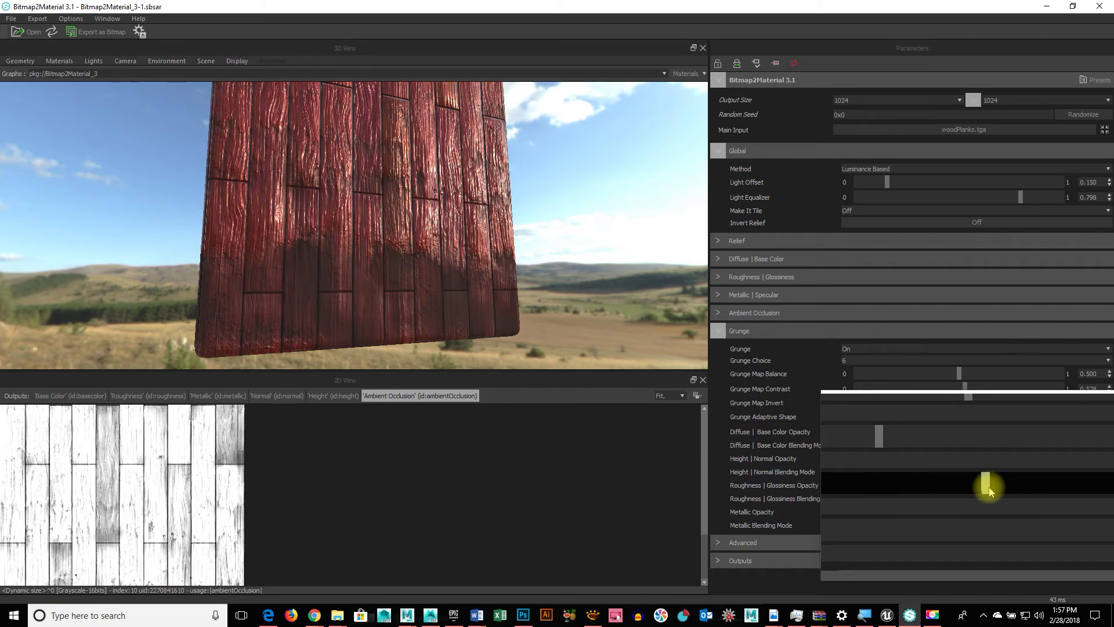
{"action": "mouse_move", "coordinate": [609, 236]}
{"action": "left_mouse_down"}
{"action": "mouse_move", "coordinate": [643, 244]}
{"action": "mouse_move", "coordinate": [569, 244]}
{"action": "mouse_move", "coordinate": [651, 244]}
{"action": "mouse_move", "coordinate": [621, 236]}
{"action": "left_mouse_up"}
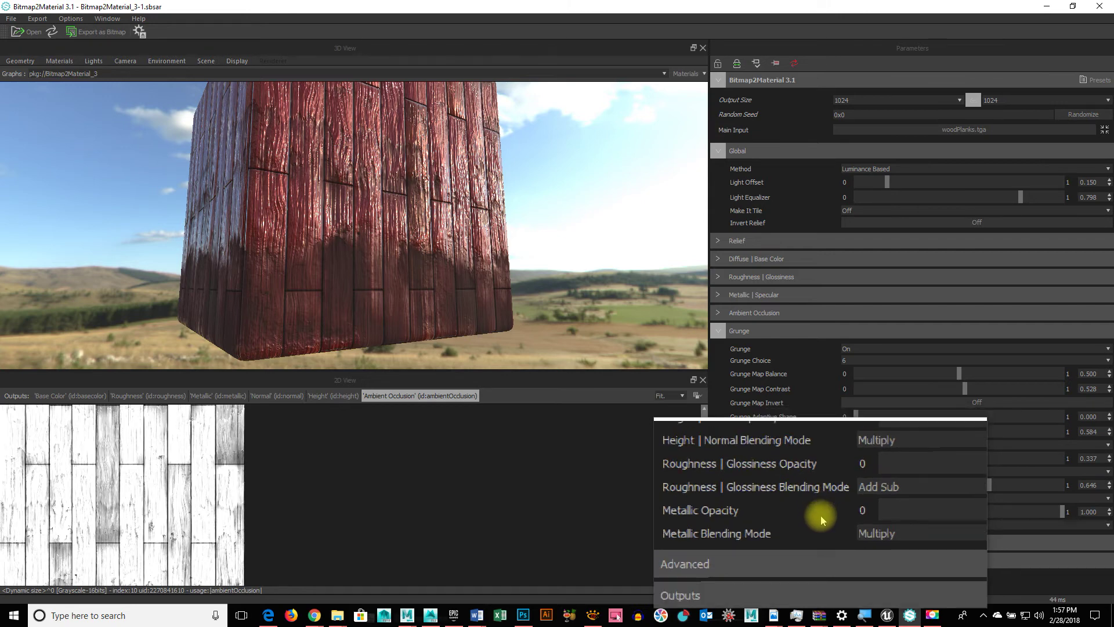
{"action": "left_click_drag", "start_coordinate": [1063, 513], "coordinate": [847, 514]}
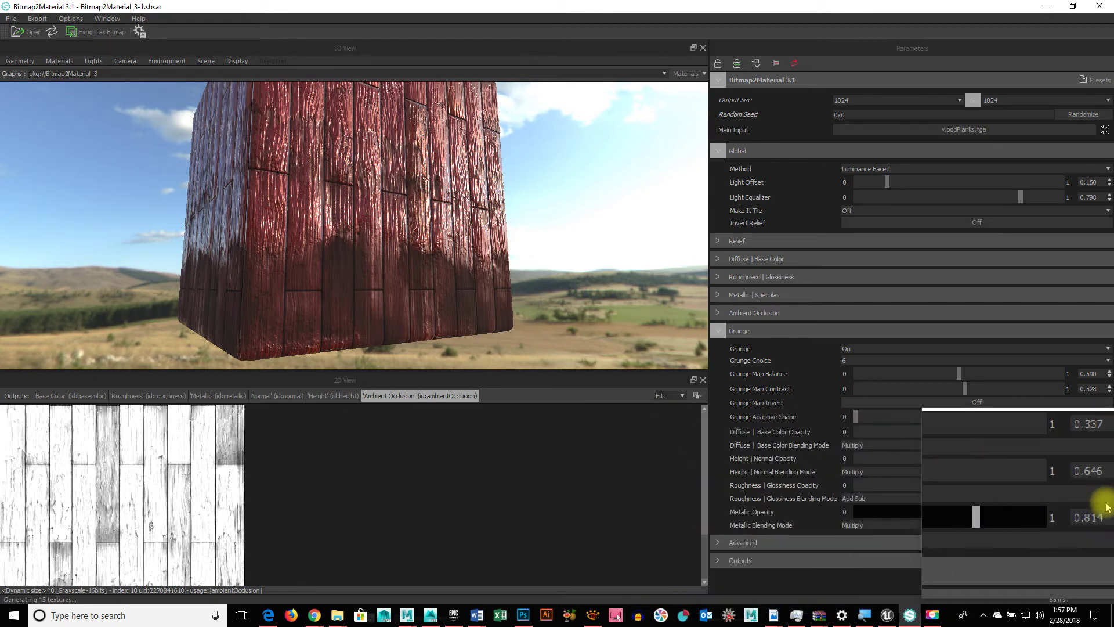
{"action": "left_click_drag", "start_coordinate": [989, 487], "coordinate": [874, 489]}
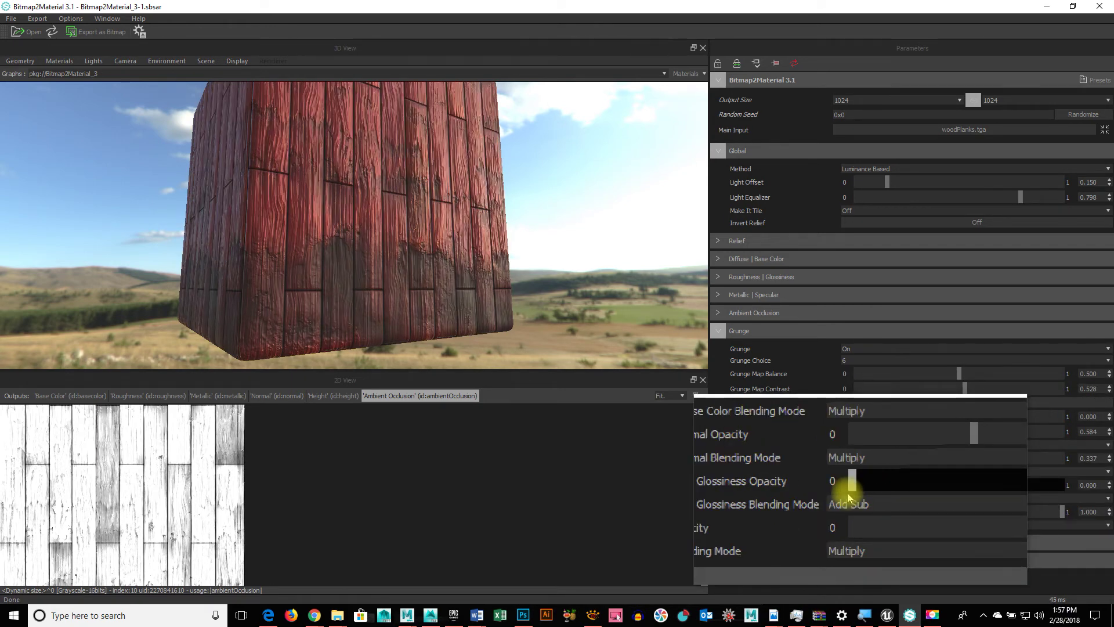
{"action": "left_click_drag", "start_coordinate": [1063, 518], "coordinate": [729, 525]}
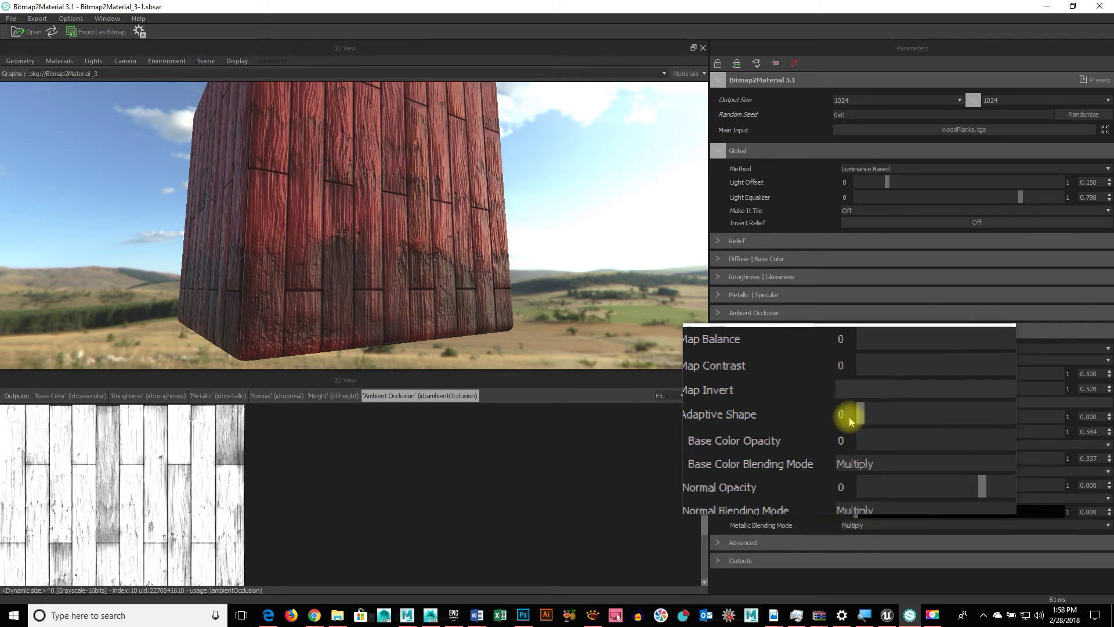
Step through grunge patterns 1 to 8, settling on Grunge Choice 8
{"action": "left_click", "coordinate": [874, 357]}
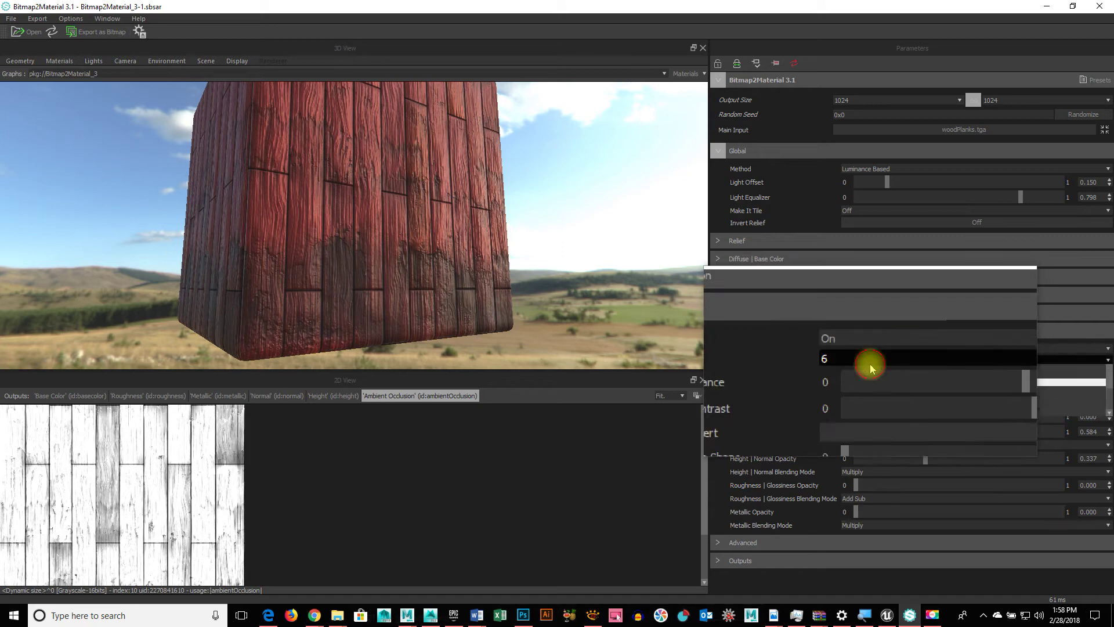
{"action": "left_click", "coordinate": [869, 364]}
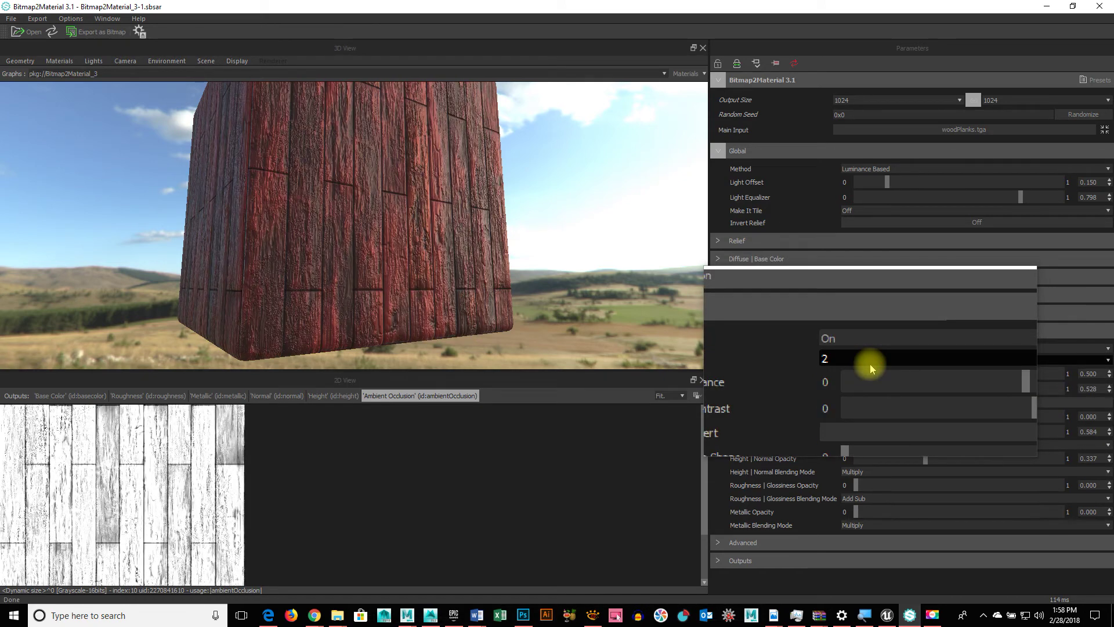
{"action": "scroll", "coordinate": [869, 363], "scroll_direction": "up", "scroll_amount": 1}
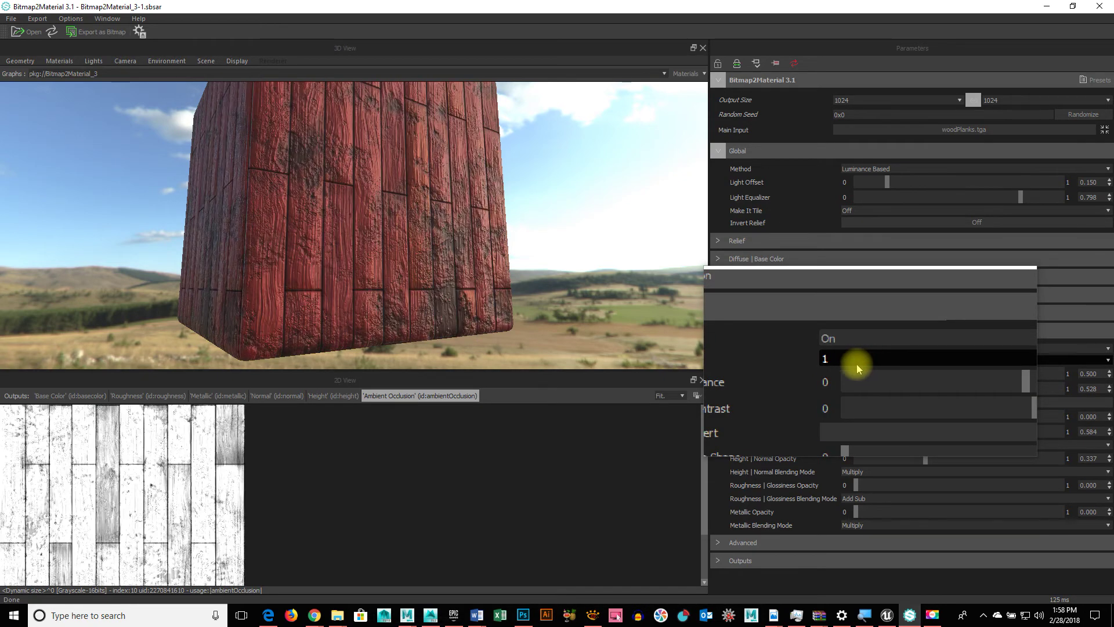
{"action": "left_click_drag", "start_coordinate": [652, 279], "coordinate": [781, 309]}
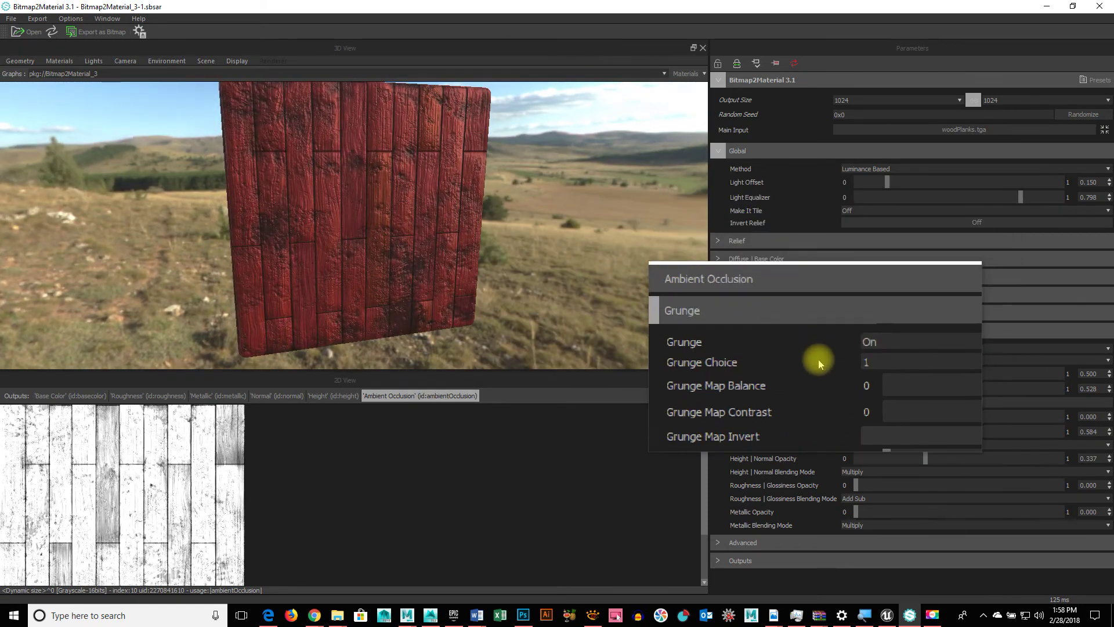
{"action": "scroll", "coordinate": [868, 361], "scroll_direction": "down", "scroll_amount": 1}
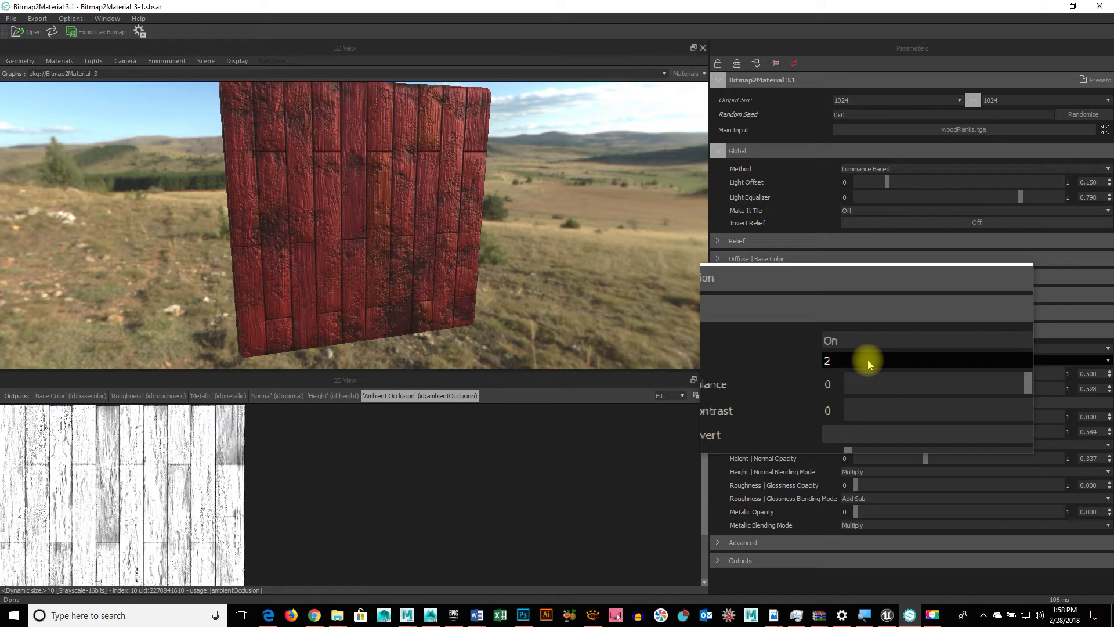
{"action": "scroll", "coordinate": [869, 364], "scroll_direction": "down", "scroll_amount": 2}
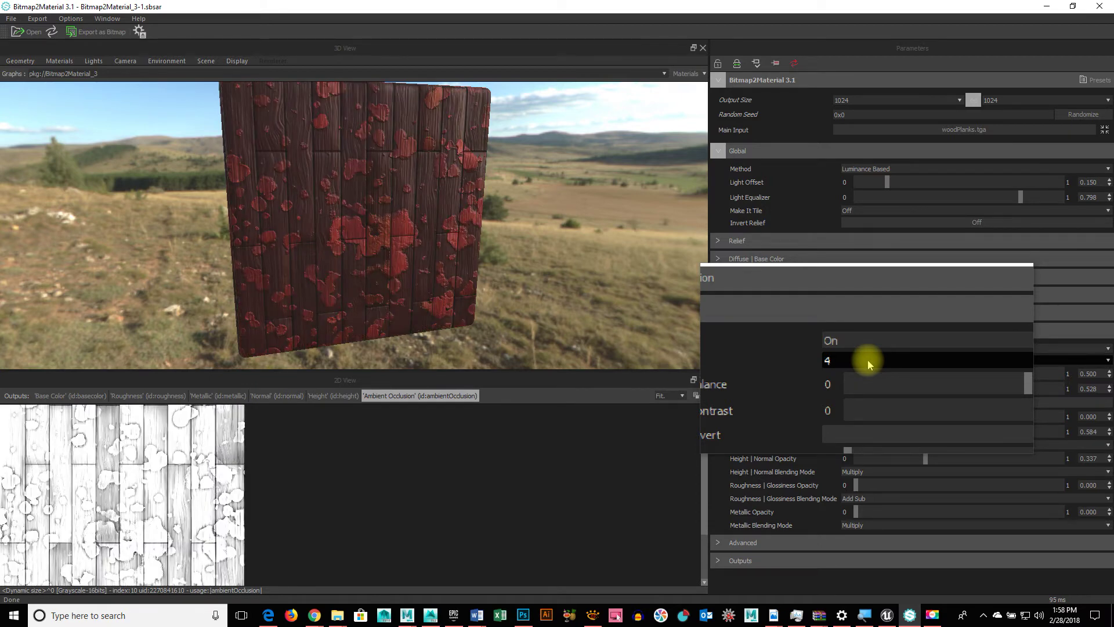
{"action": "scroll", "coordinate": [869, 364], "scroll_direction": "down", "scroll_amount": 1}
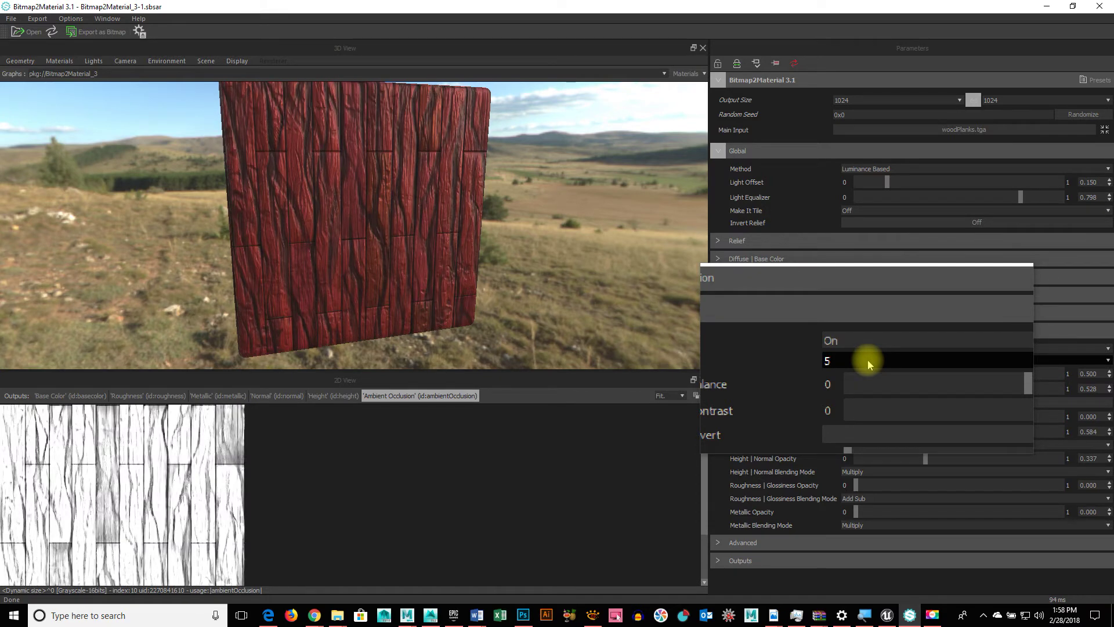
{"action": "scroll", "coordinate": [868, 360], "scroll_direction": "down", "scroll_amount": 1}
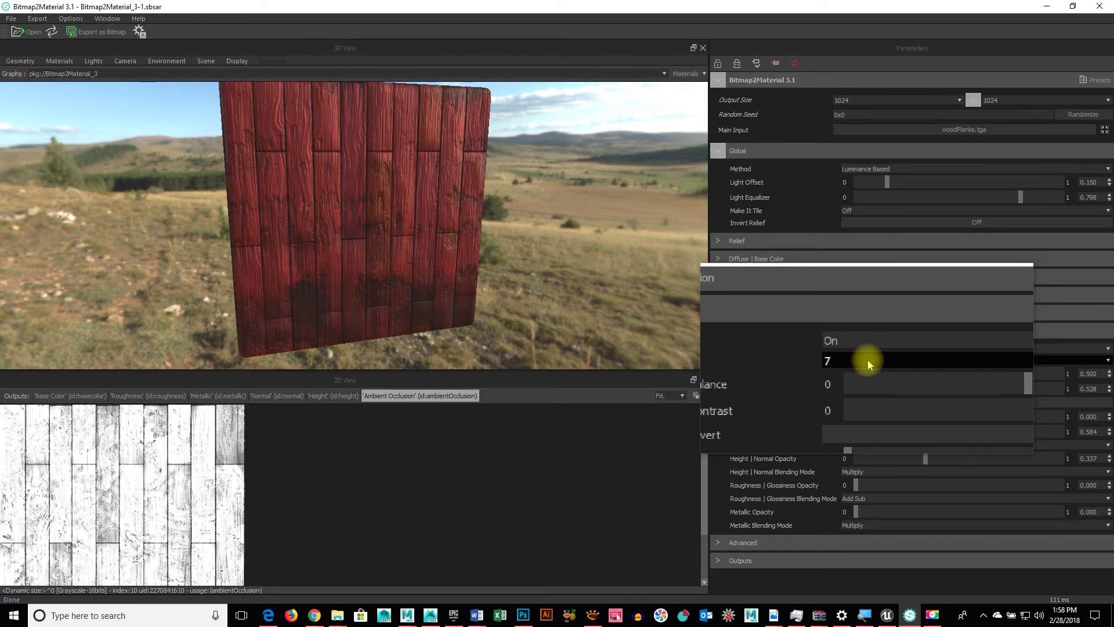
{"action": "scroll", "coordinate": [868, 360], "scroll_direction": "down", "scroll_amount": 1}
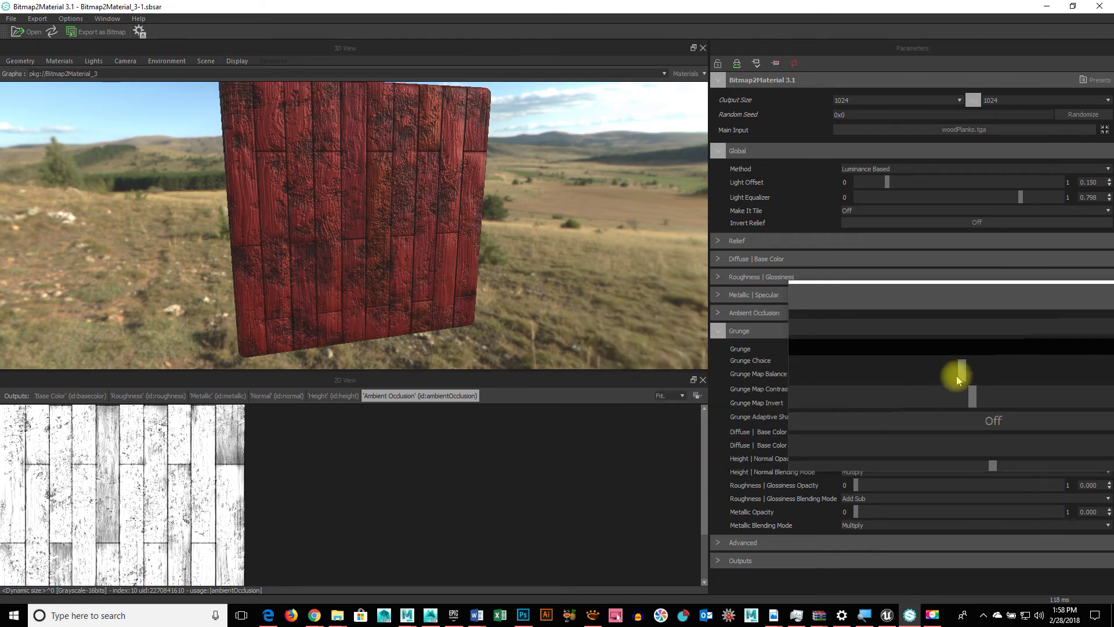
Set Grunge Map Balance to 0.804 so only small dark specks remain
{"action": "left_click_drag", "start_coordinate": [957, 380], "coordinate": [1058, 380]}
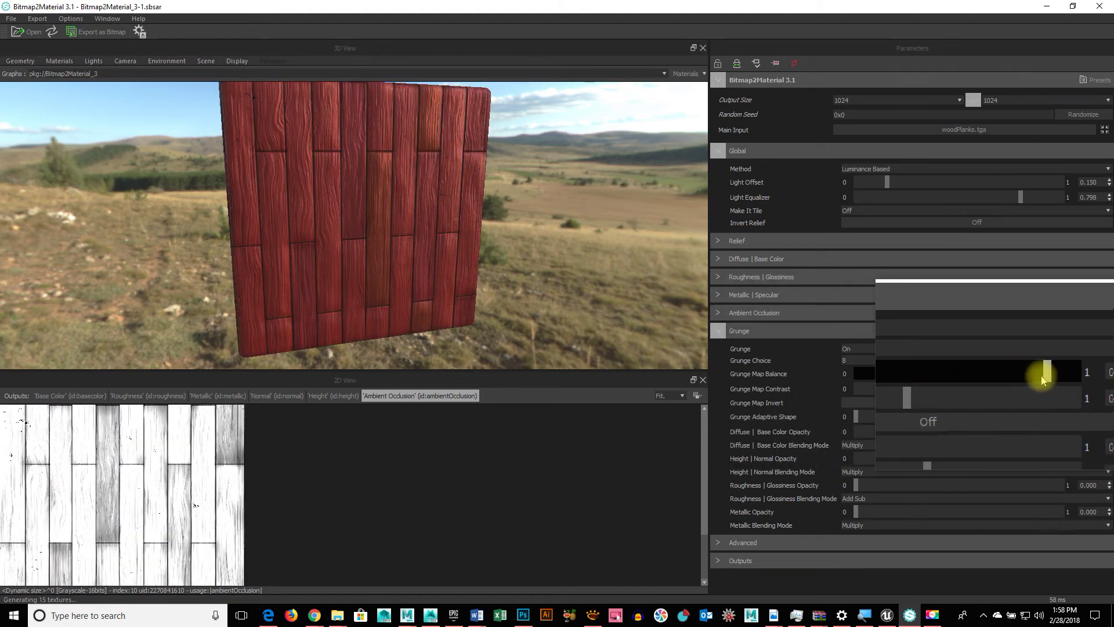
{"action": "mouse_move", "coordinate": [1042, 380]}
{"action": "left_mouse_down"}
{"action": "mouse_move", "coordinate": [882, 373]}
{"action": "mouse_move", "coordinate": [1036, 384]}
{"action": "mouse_move", "coordinate": [1021, 385]}
{"action": "left_mouse_up"}
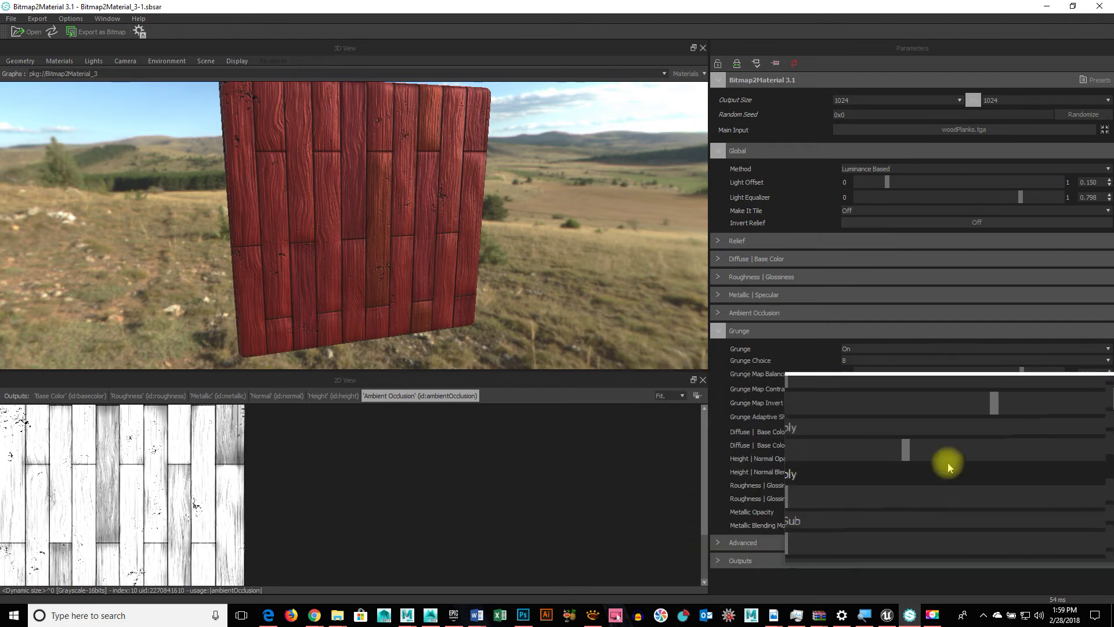
Set grunge Height | Normal Opacity to 0.455, keep Multiply blending, and tweak gloss opacity
{"action": "left_click", "coordinate": [922, 459]}
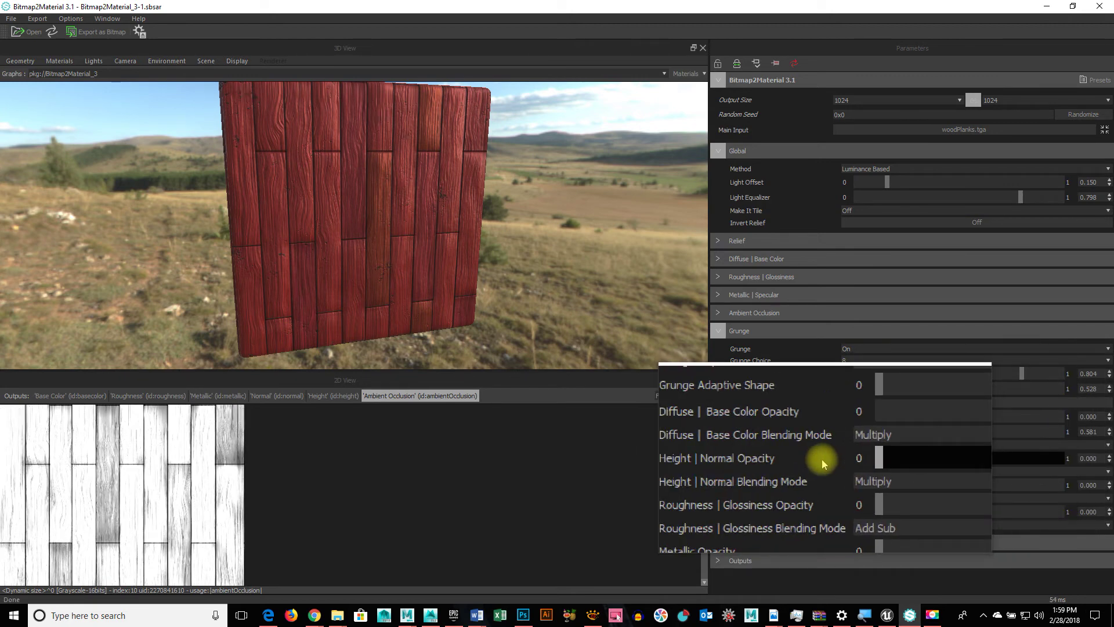
{"action": "left_click_drag", "start_coordinate": [980, 470], "coordinate": [965, 470]}
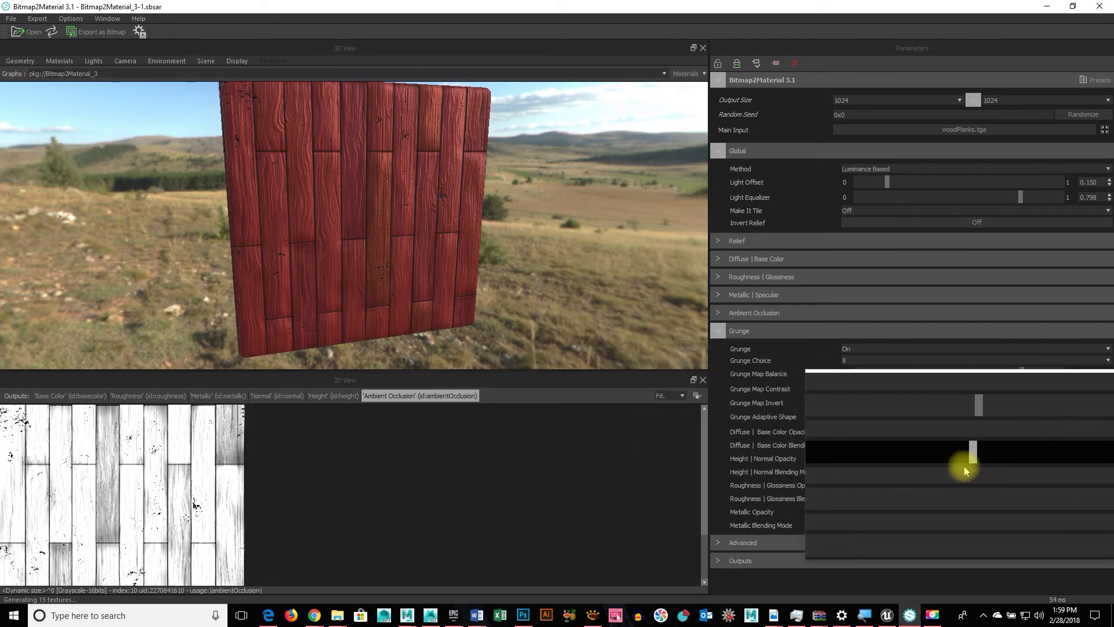
{"action": "left_click", "coordinate": [814, 455]}
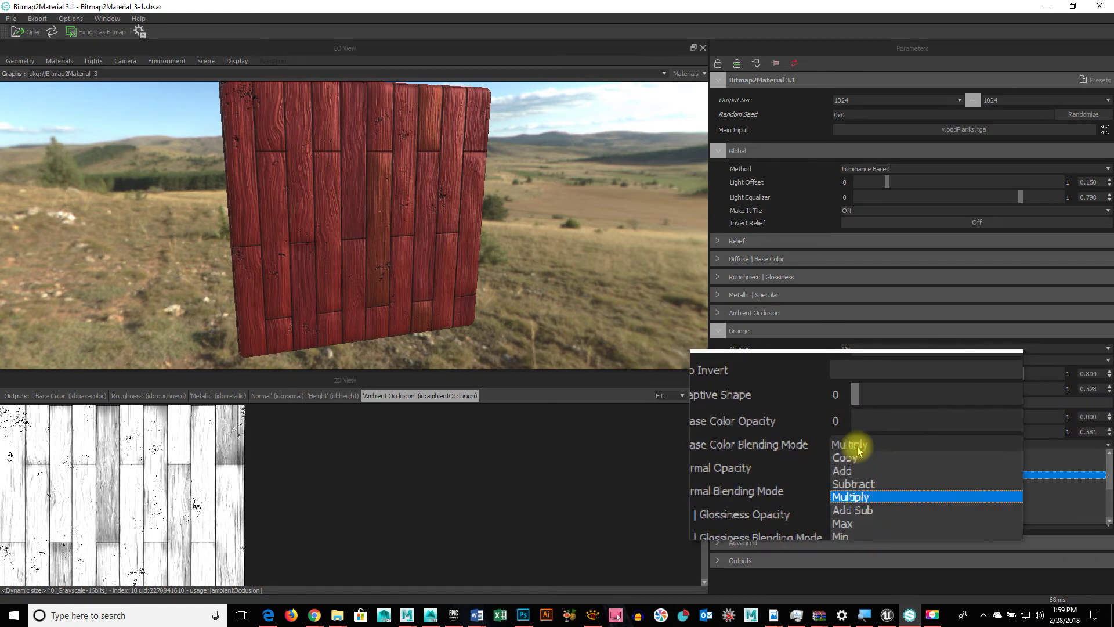
{"action": "left_click", "coordinate": [841, 448]}
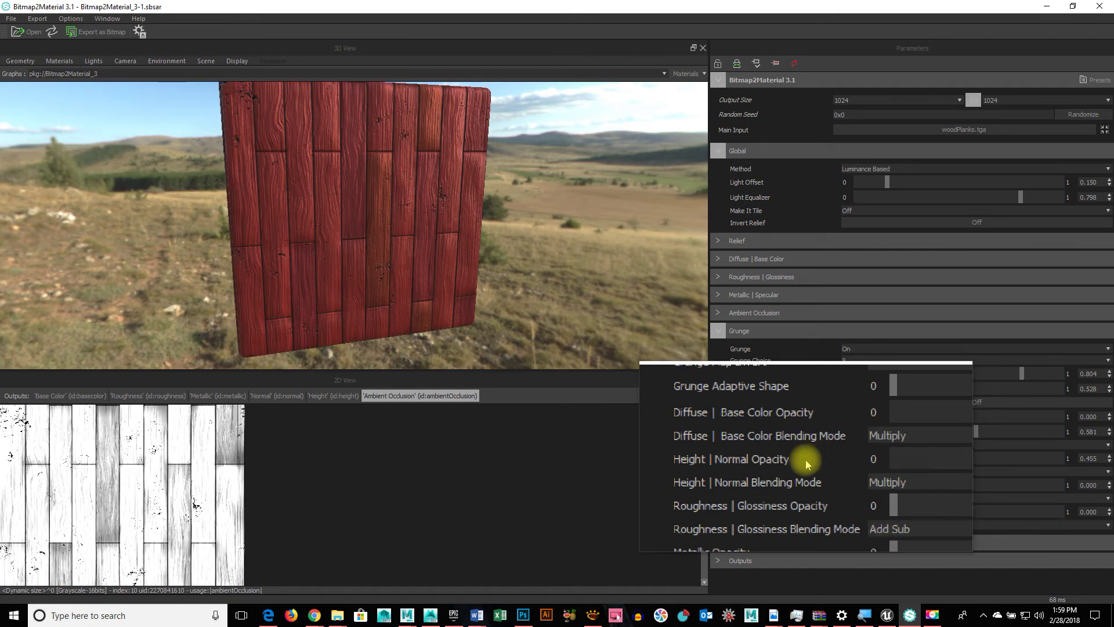
{"action": "mouse_move", "coordinate": [854, 486]}
{"action": "left_mouse_down"}
{"action": "mouse_move", "coordinate": [1030, 489]}
{"action": "mouse_move", "coordinate": [845, 493]}
{"action": "left_mouse_up"}
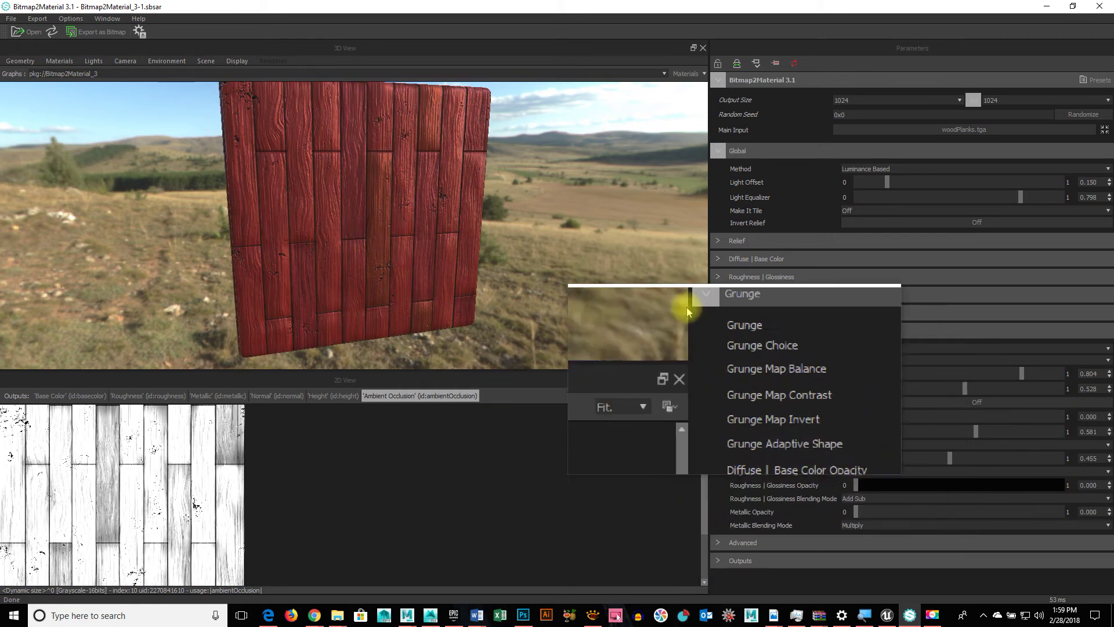
{"action": "left_click_drag", "start_coordinate": [586, 249], "coordinate": [626, 277]}
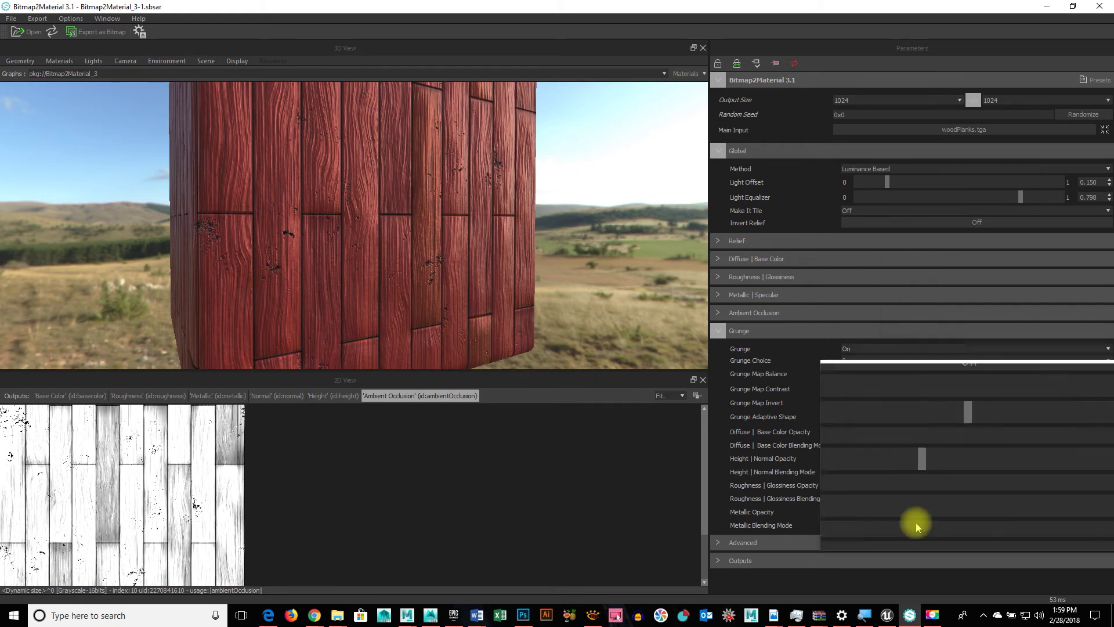
Expand the Advanced and Outputs groups to review the enabled outputs
{"action": "left_click", "coordinate": [743, 547]}
{"action": "left_click", "coordinate": [742, 545]}
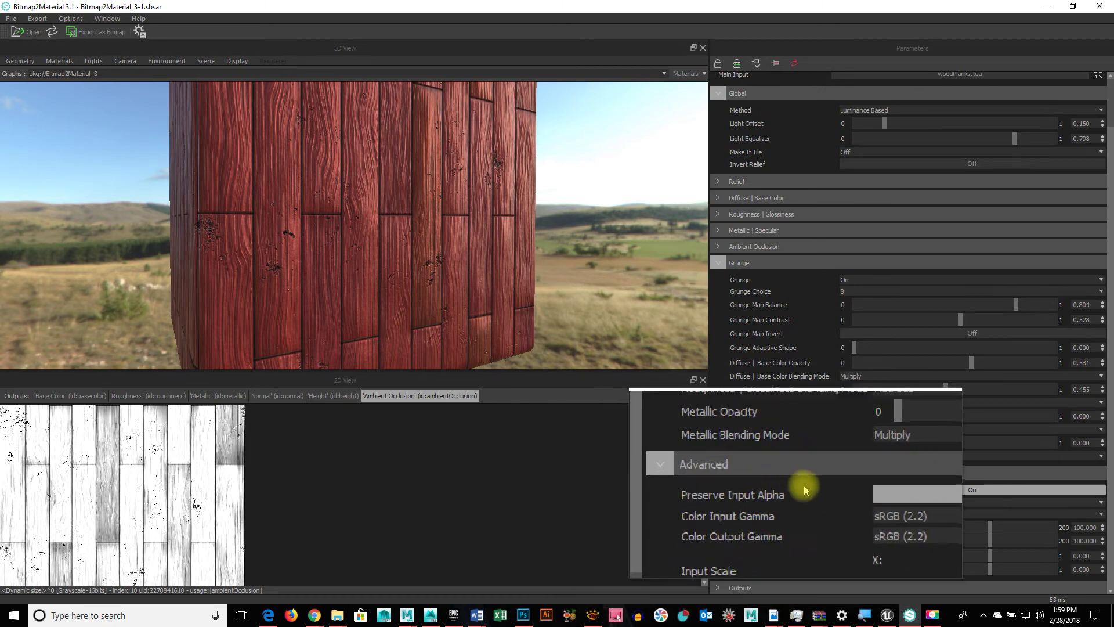
{"action": "left_click", "coordinate": [729, 586]}
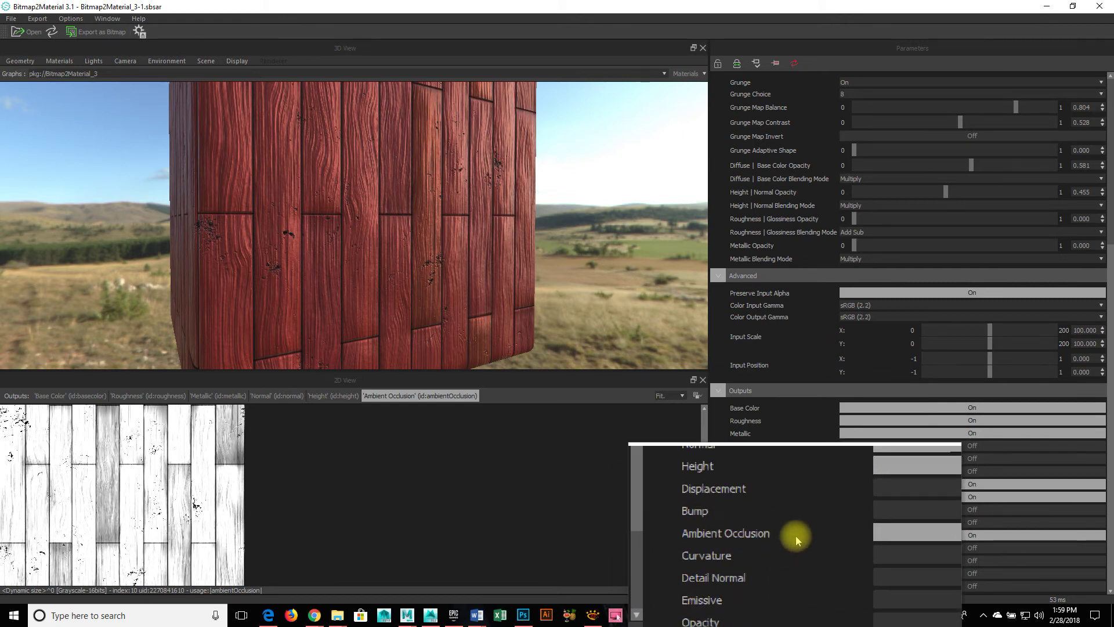
{"action": "left_click", "coordinate": [856, 548]}
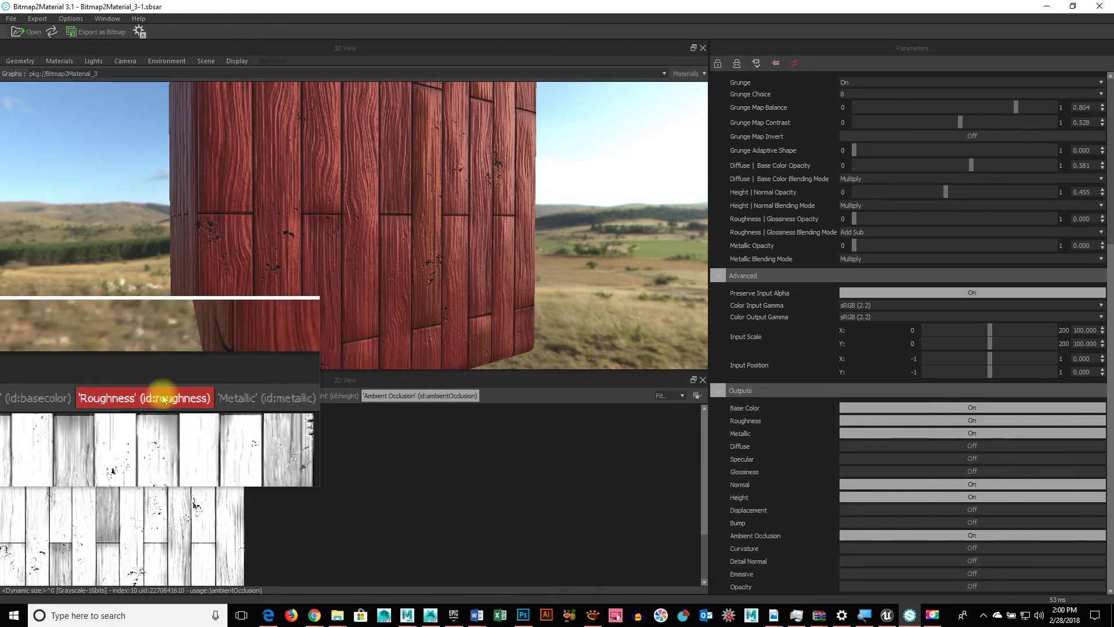
Preview the Normal, Height and Roughness maps, ending on Base Color in the 2D view
{"action": "left_click", "coordinate": [281, 395]}
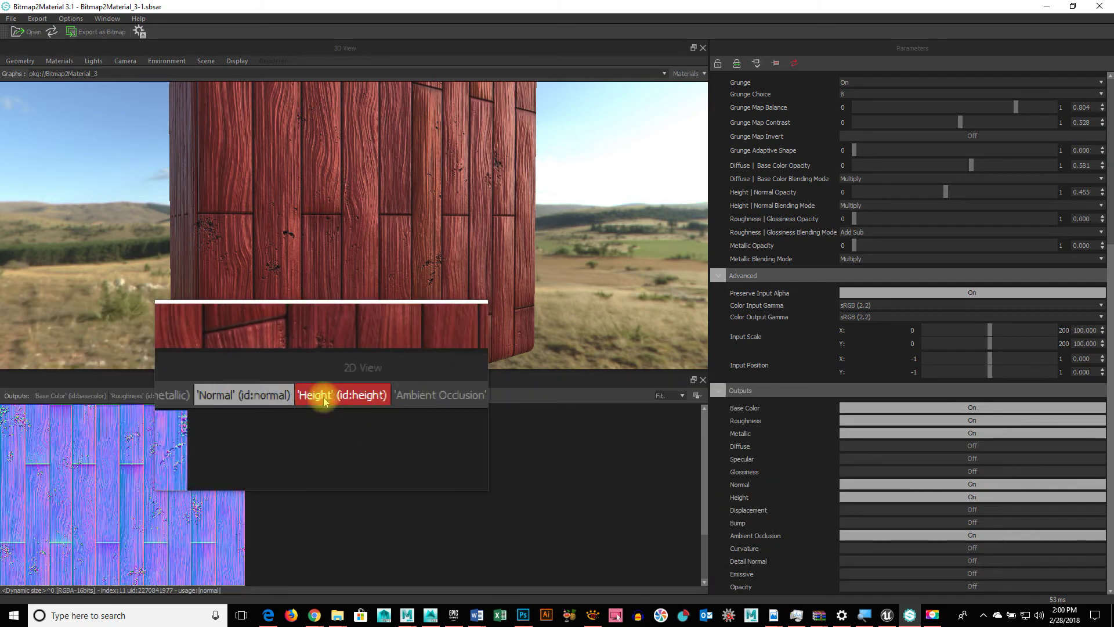
{"action": "left_click", "coordinate": [324, 396]}
{"action": "left_click", "coordinate": [280, 390]}
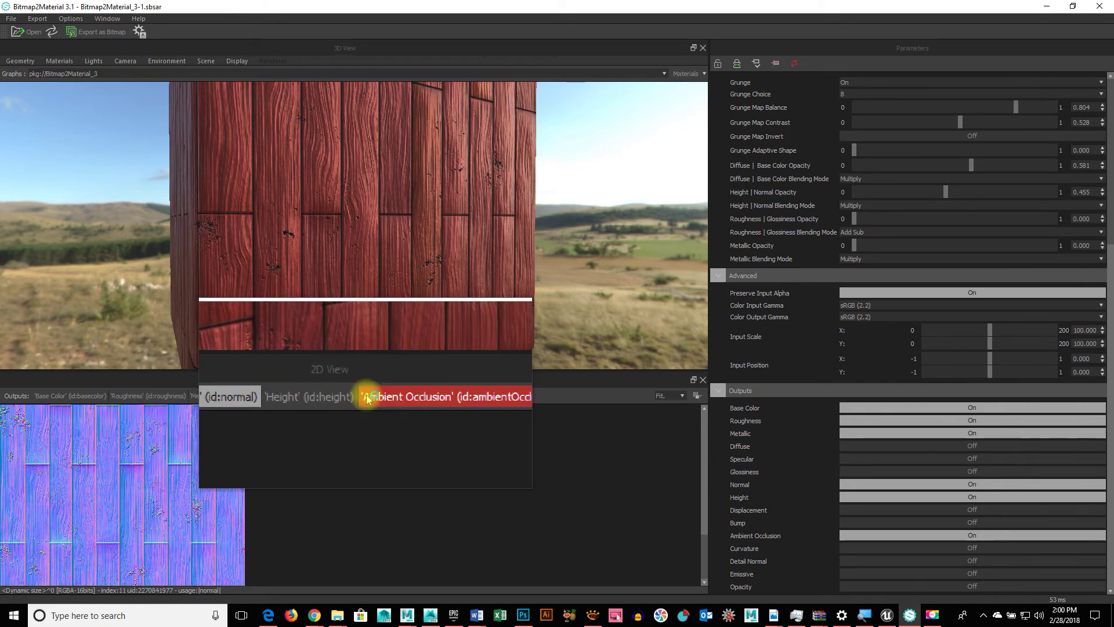
{"action": "left_click", "coordinate": [152, 397]}
{"action": "left_click", "coordinate": [72, 399]}
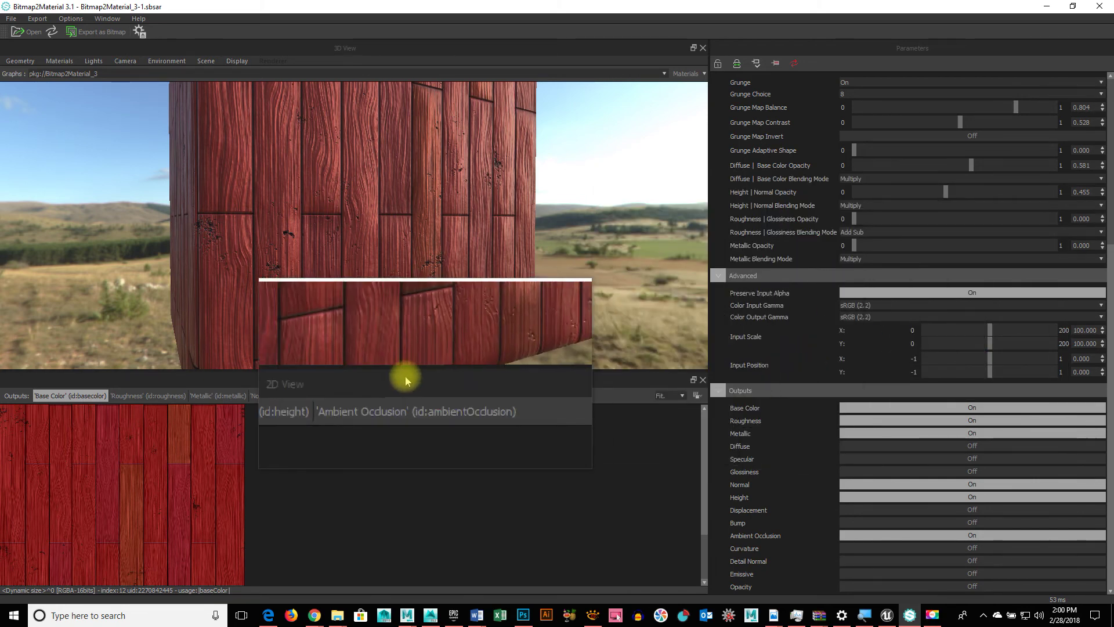
{"action": "left_click_drag", "start_coordinate": [405, 380], "coordinate": [462, 106]}
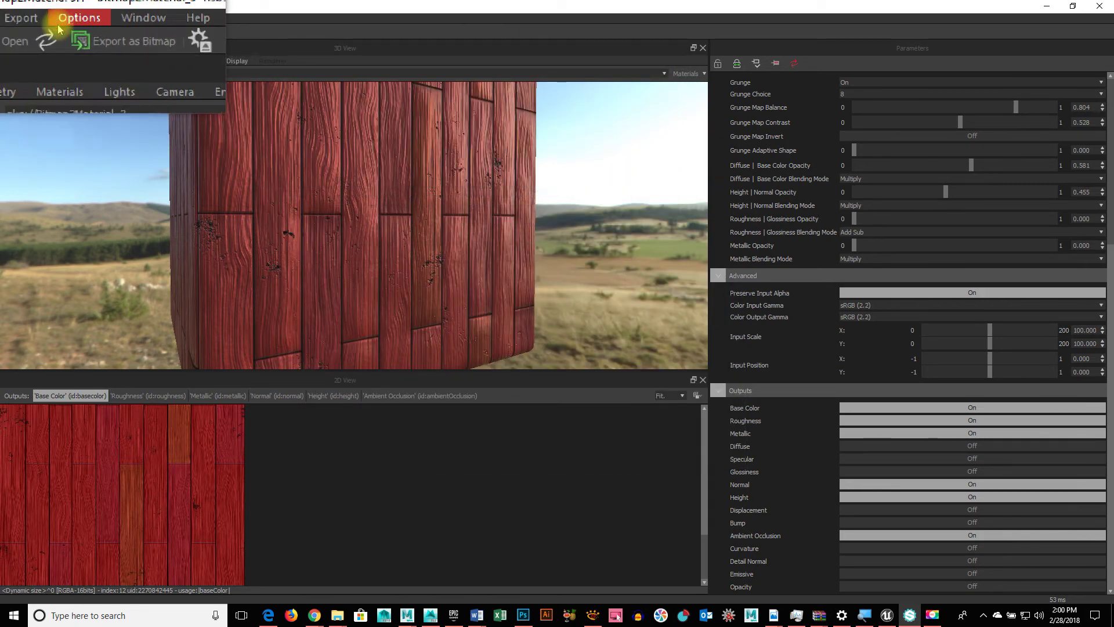
Open Export as Bitmap(s), enlarge the dialog, and keep tga as the format
{"action": "left_click", "coordinate": [94, 36]}
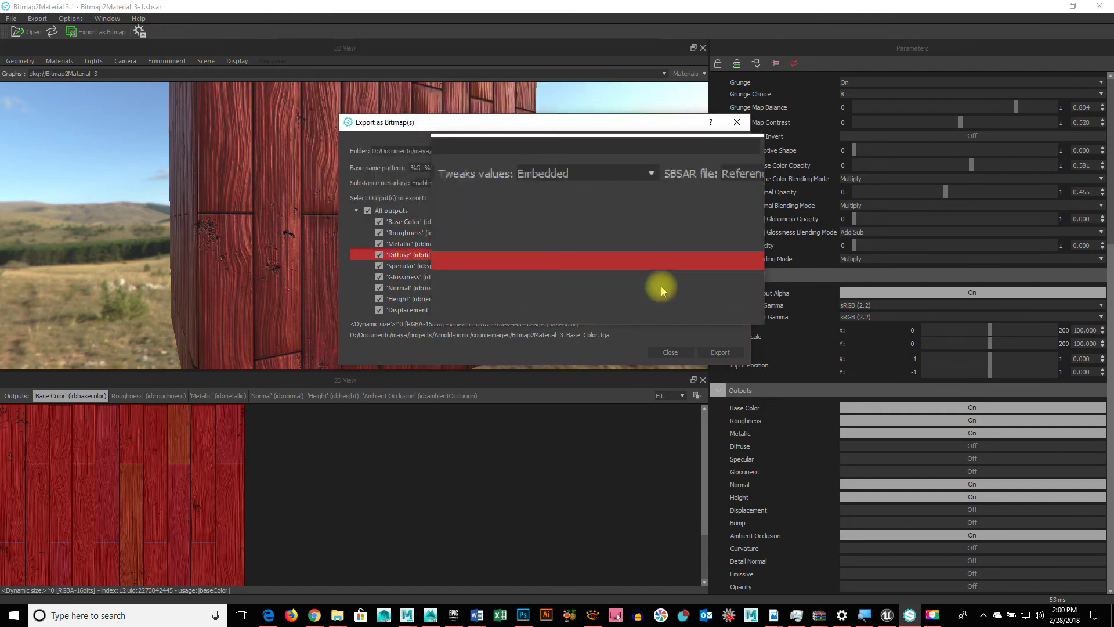
{"action": "left_click_drag", "start_coordinate": [749, 364], "coordinate": [773, 477]}
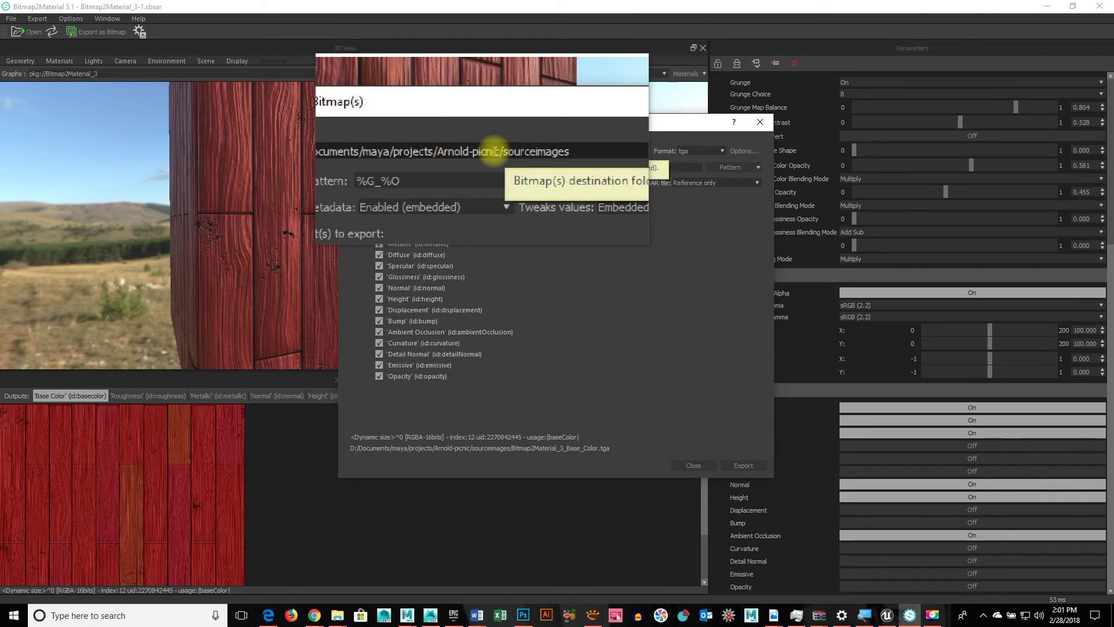
{"action": "left_click", "coordinate": [699, 152]}
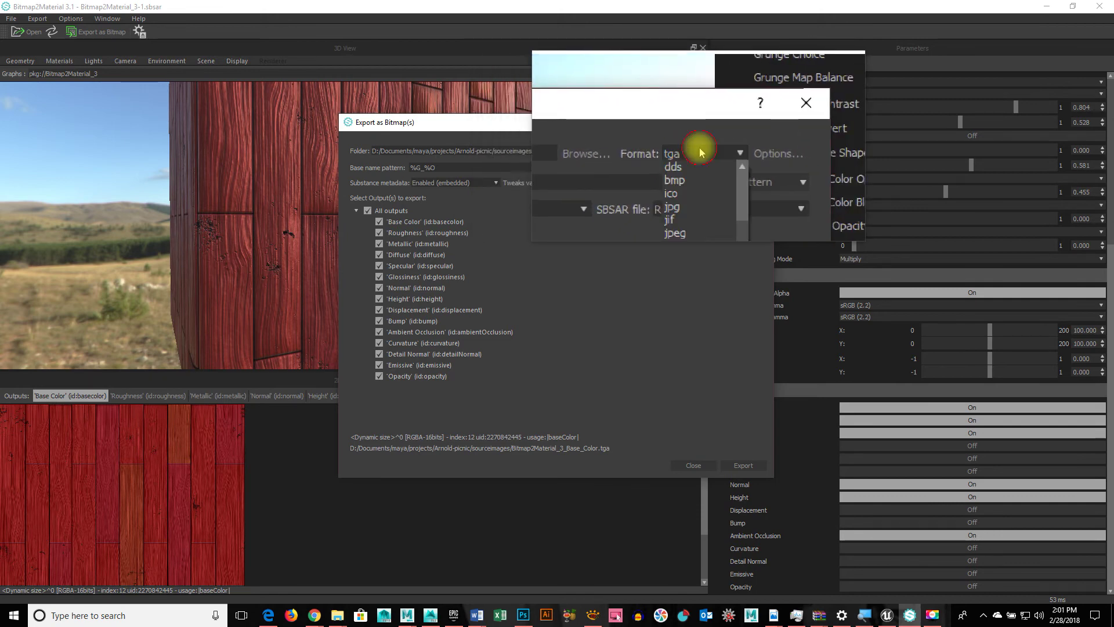
{"action": "left_click", "coordinate": [699, 152]}
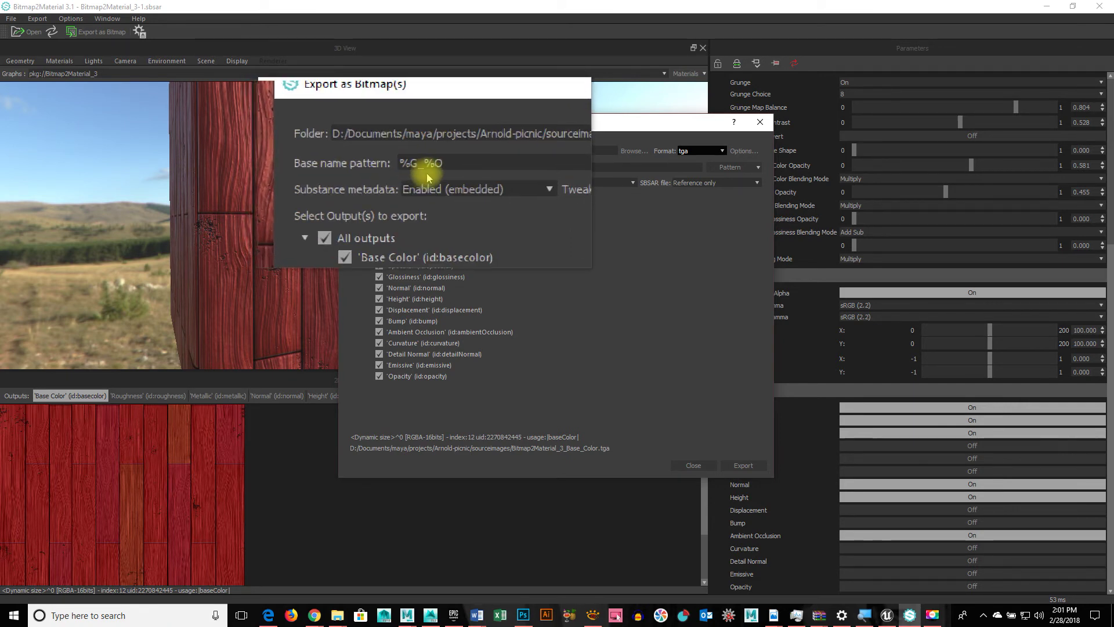
{"action": "mouse_move", "coordinate": [438, 168]}
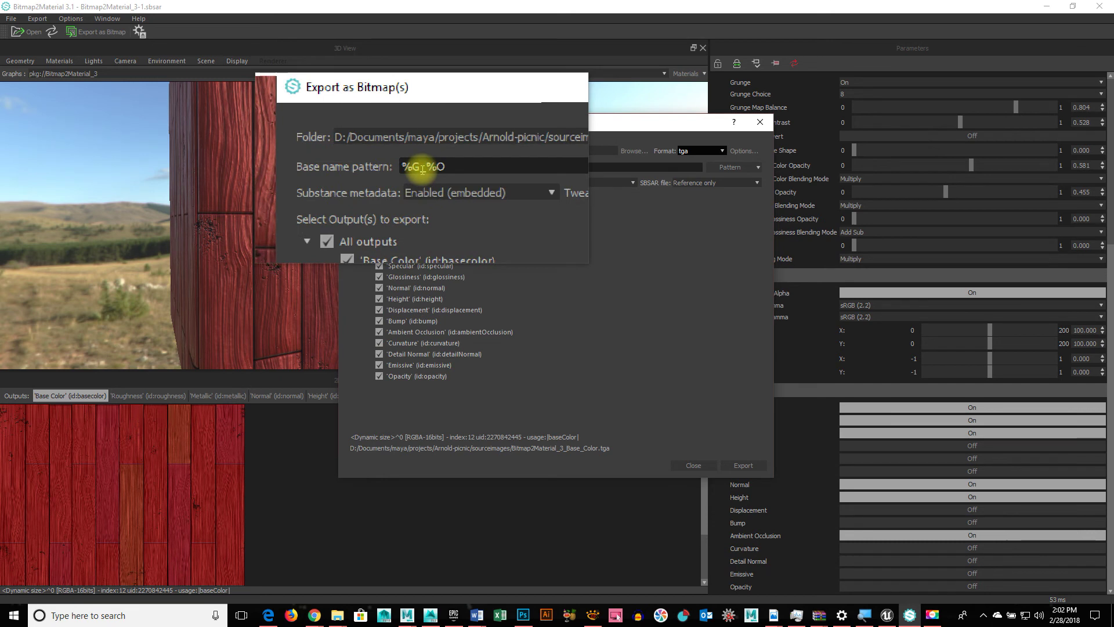
Replace %G in the name pattern with Redwood and confirm outputs save as Redwood_Base_Color.tga
{"action": "left_click_drag", "start_coordinate": [420, 169], "coordinate": [399, 174]}
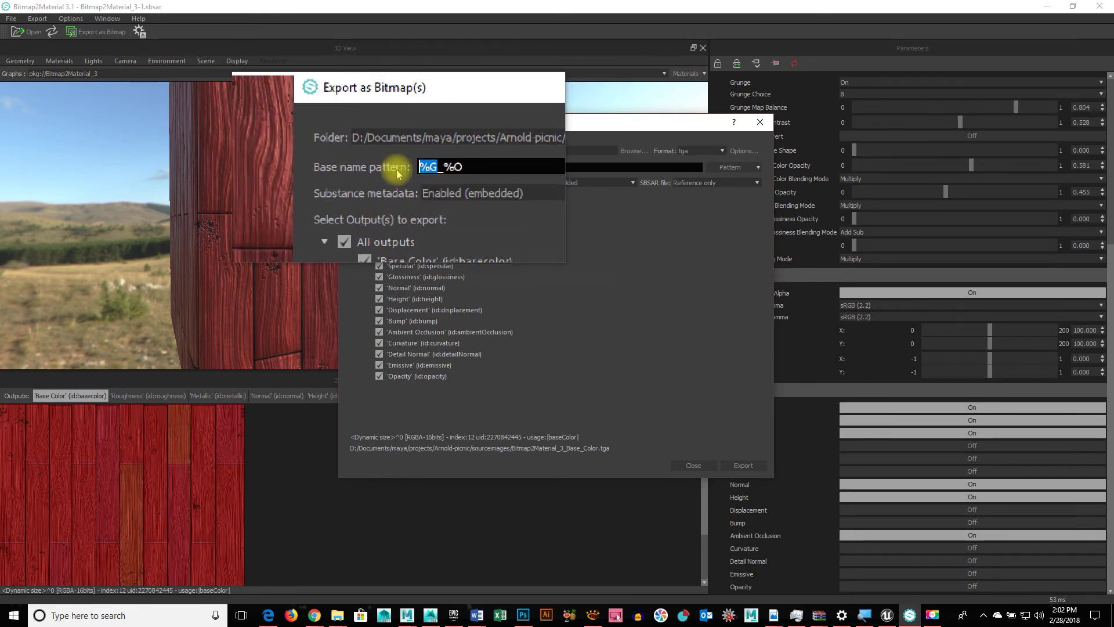
{"action": "type", "text": "Redwoo"}
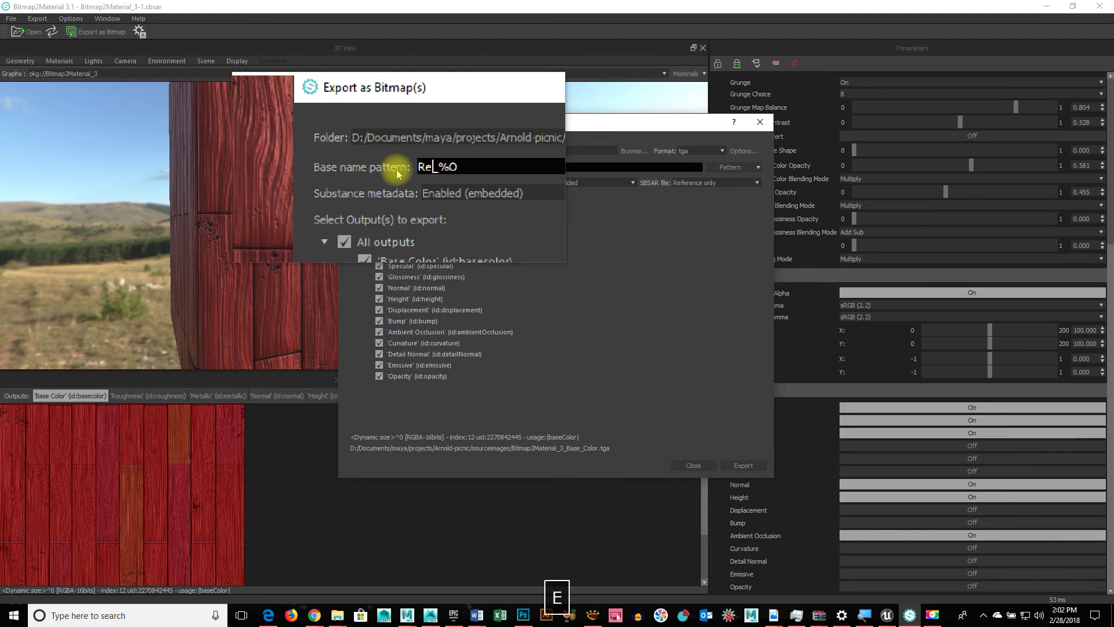
{"action": "type", "text": "d"}
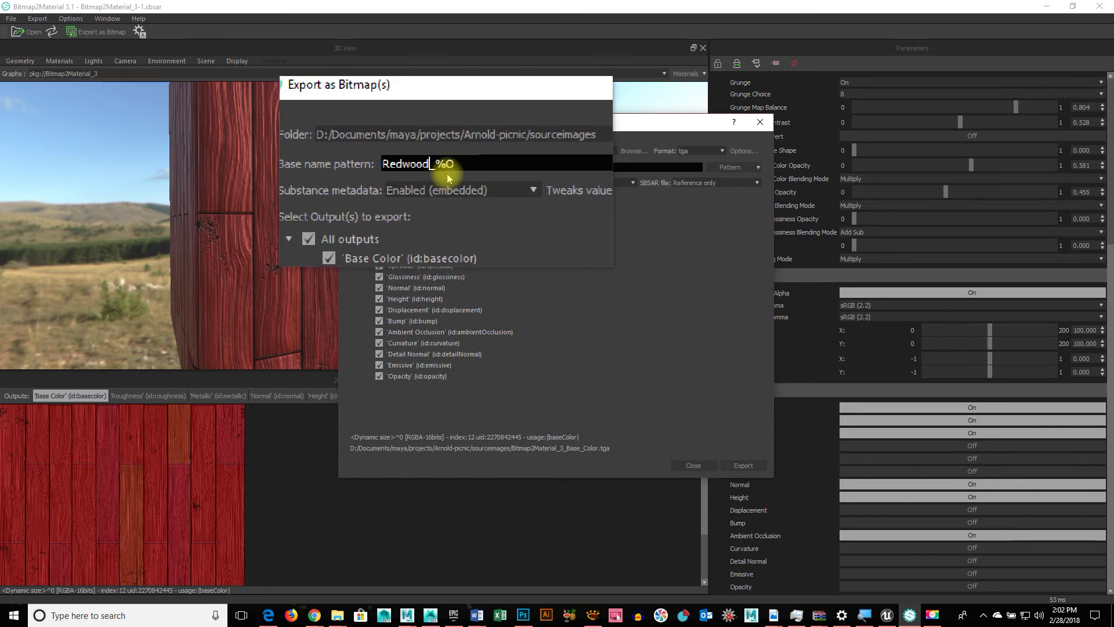
{"action": "left_click", "coordinate": [461, 309]}
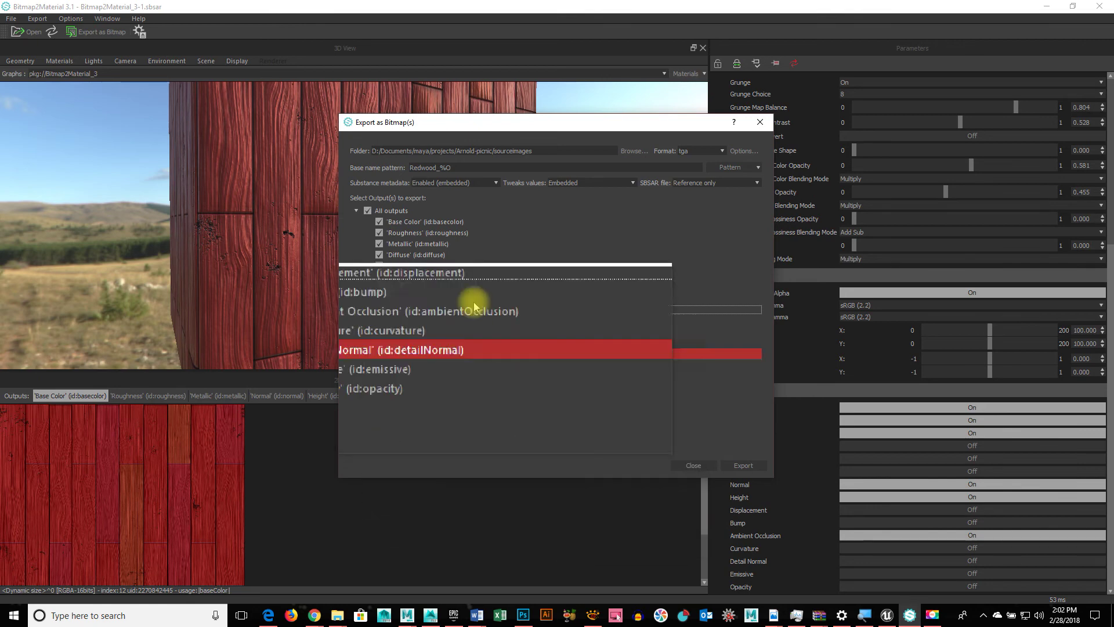
{"action": "left_click", "coordinate": [423, 221]}
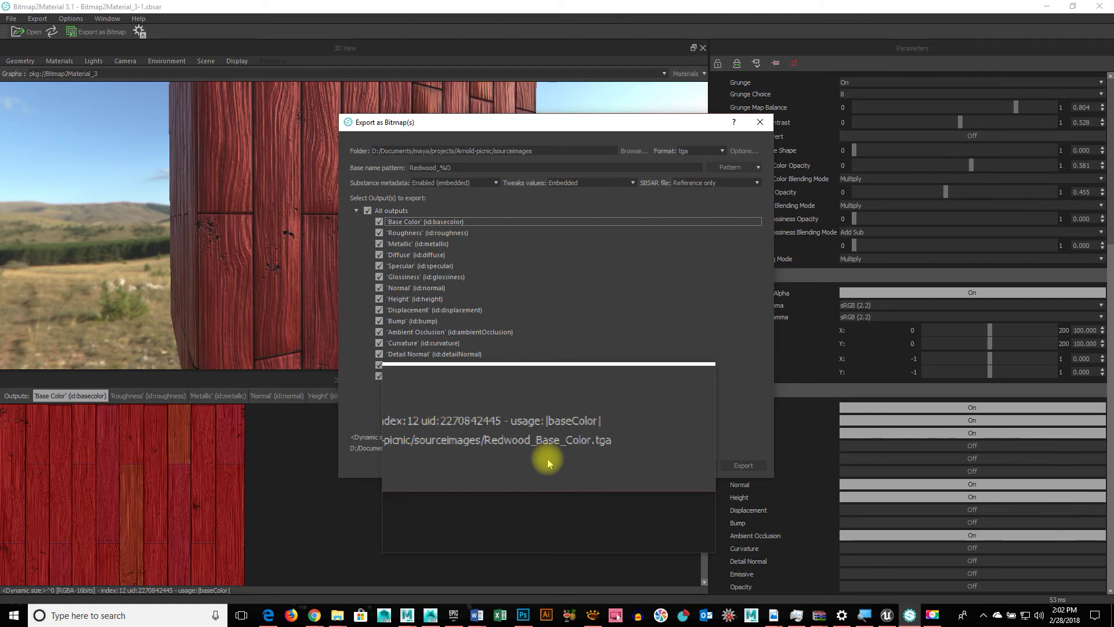
Untick all outputs, include Base Color and Roughness, and preview the normal, metallic and roughness maps
{"action": "left_click", "coordinate": [367, 213]}
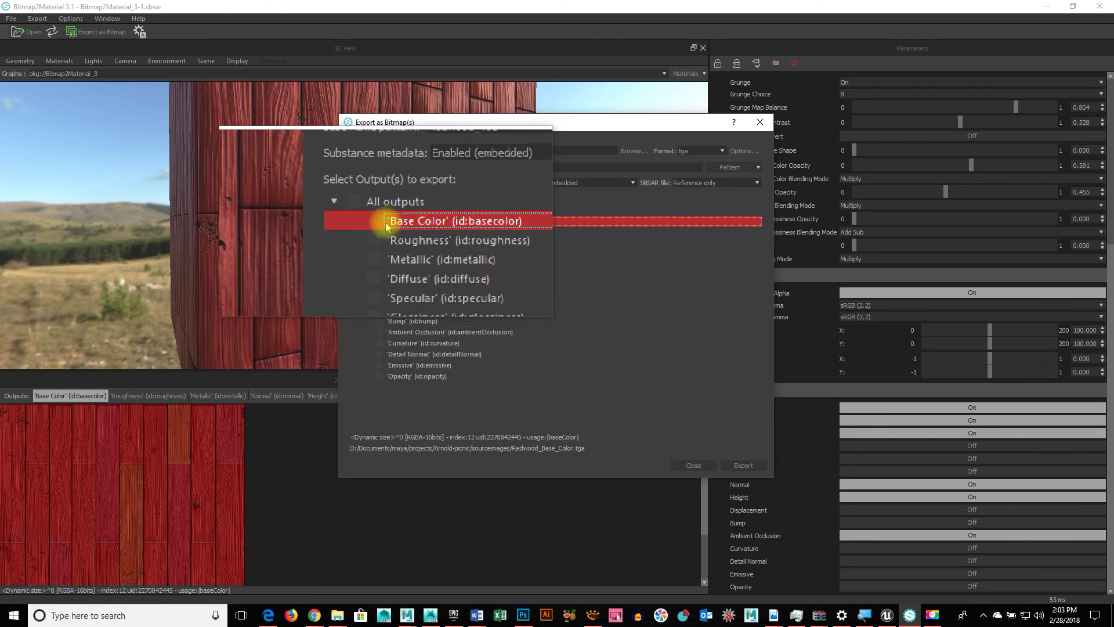
{"action": "left_click", "coordinate": [383, 222]}
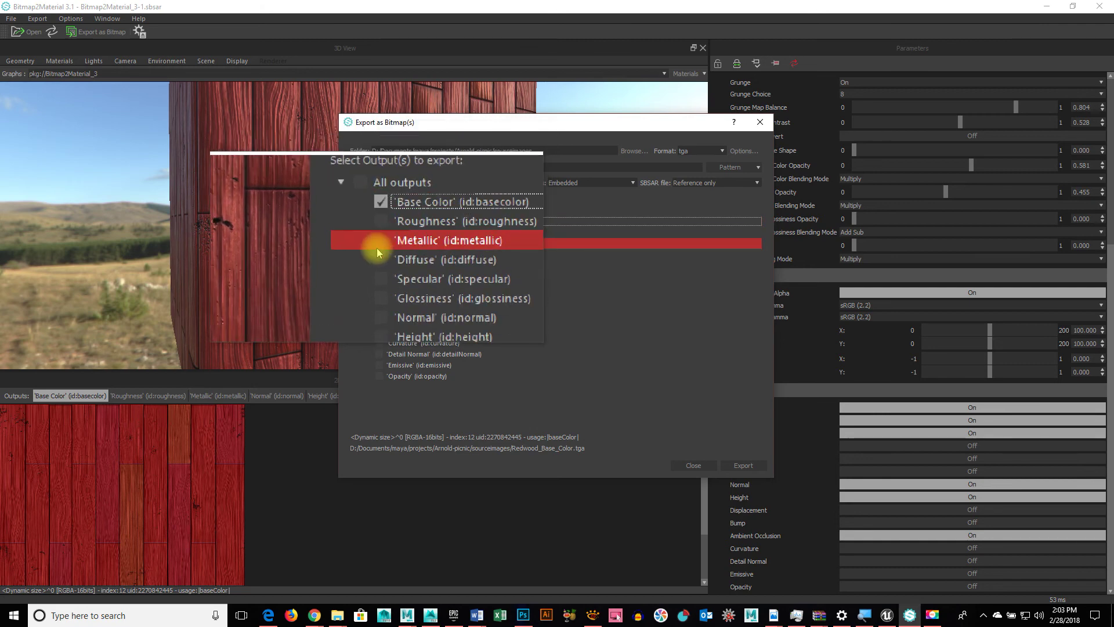
{"action": "left_click", "coordinate": [378, 233]}
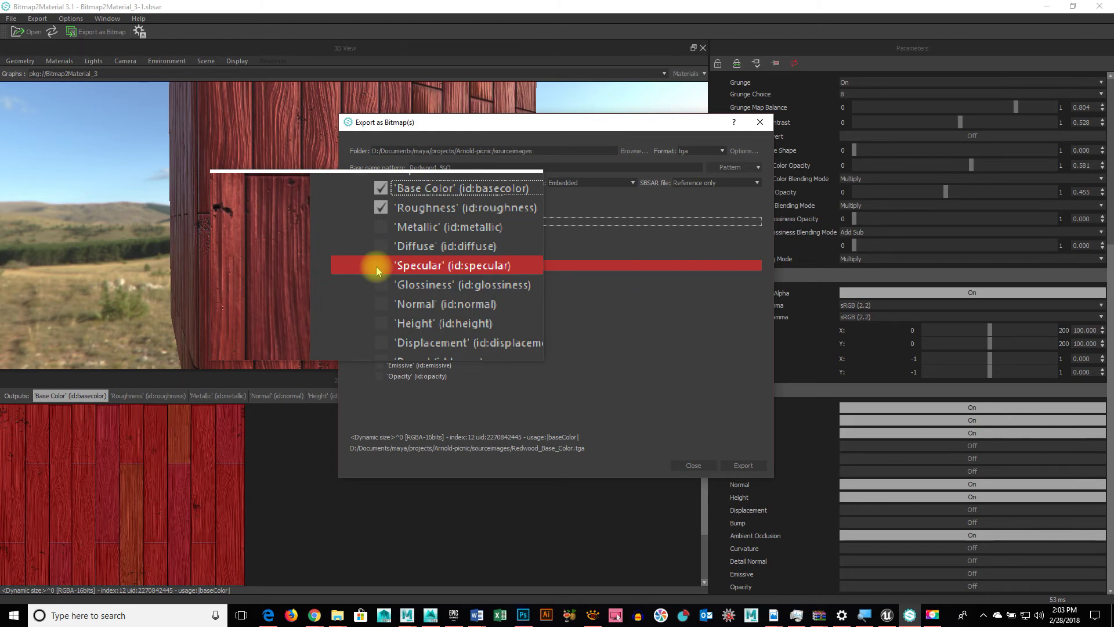
{"action": "left_click", "coordinate": [277, 396]}
{"action": "left_click", "coordinate": [218, 396]}
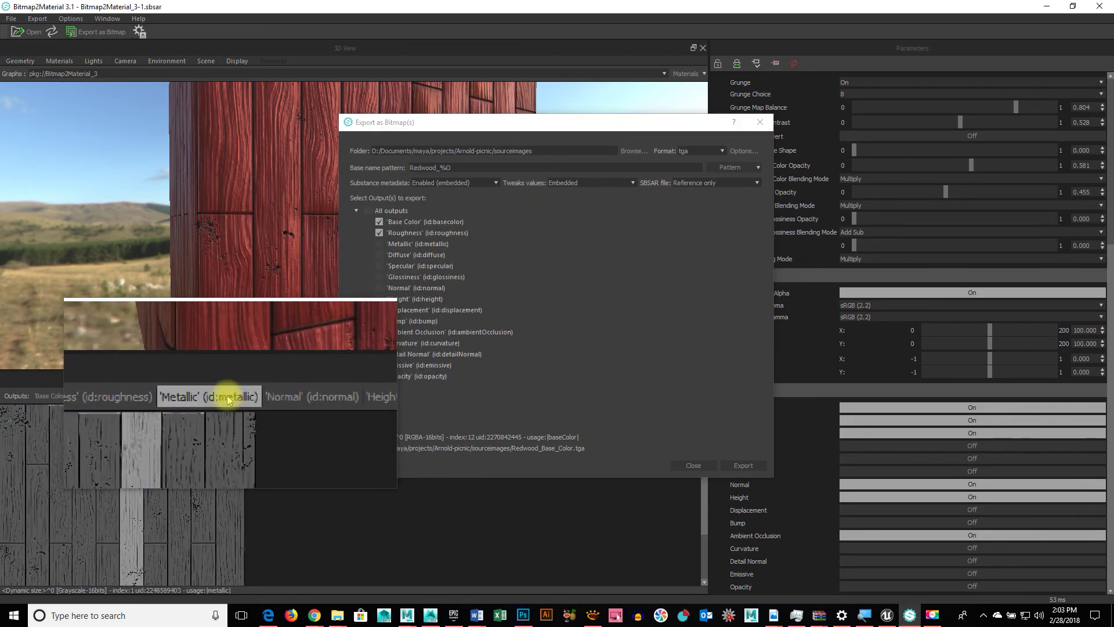
{"action": "left_click", "coordinate": [174, 396]}
Add the Metallic and Bump maps to the export, leaving Ambient Occlusion out
{"action": "left_click_drag", "start_coordinate": [523, 123], "coordinate": [904, 120]}
{"action": "left_click", "coordinate": [382, 396]}
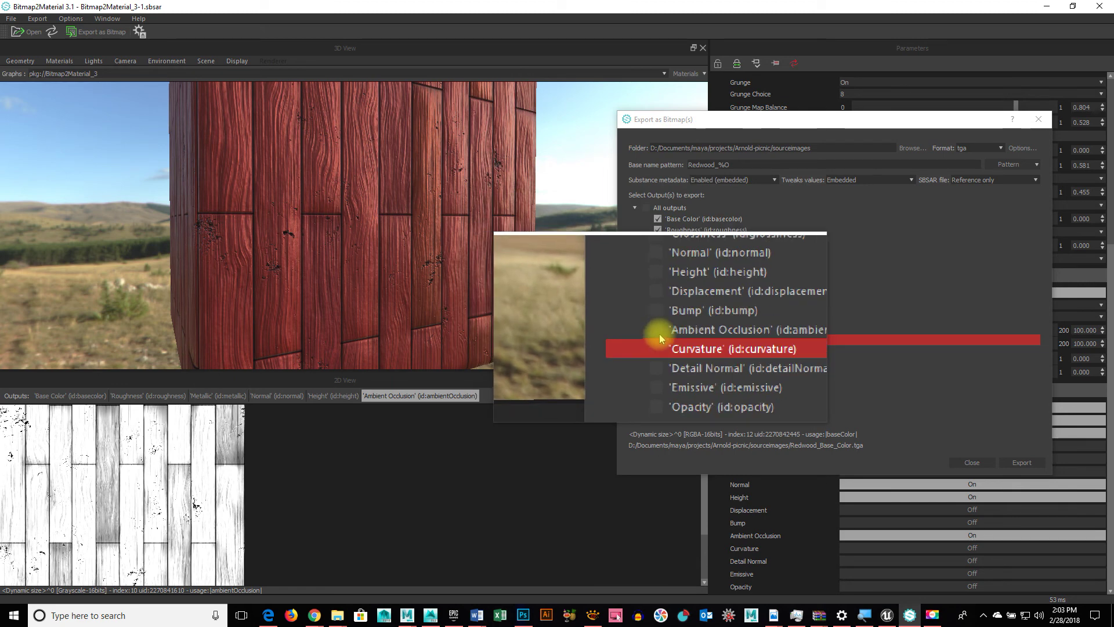
{"action": "left_click", "coordinate": [659, 333]}
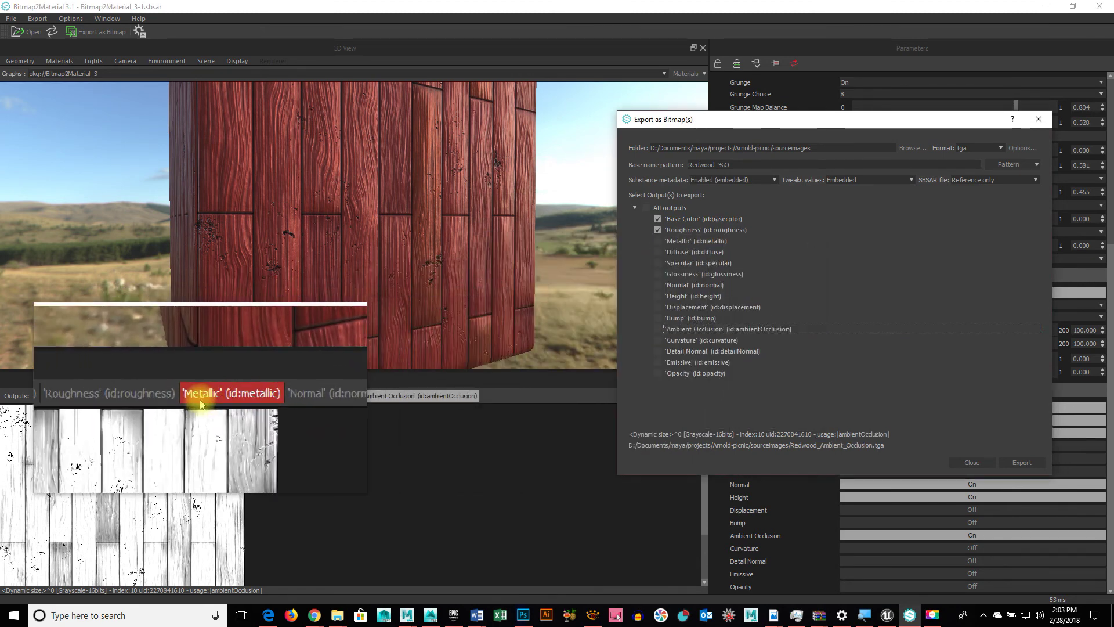
{"action": "left_click", "coordinate": [67, 395]}
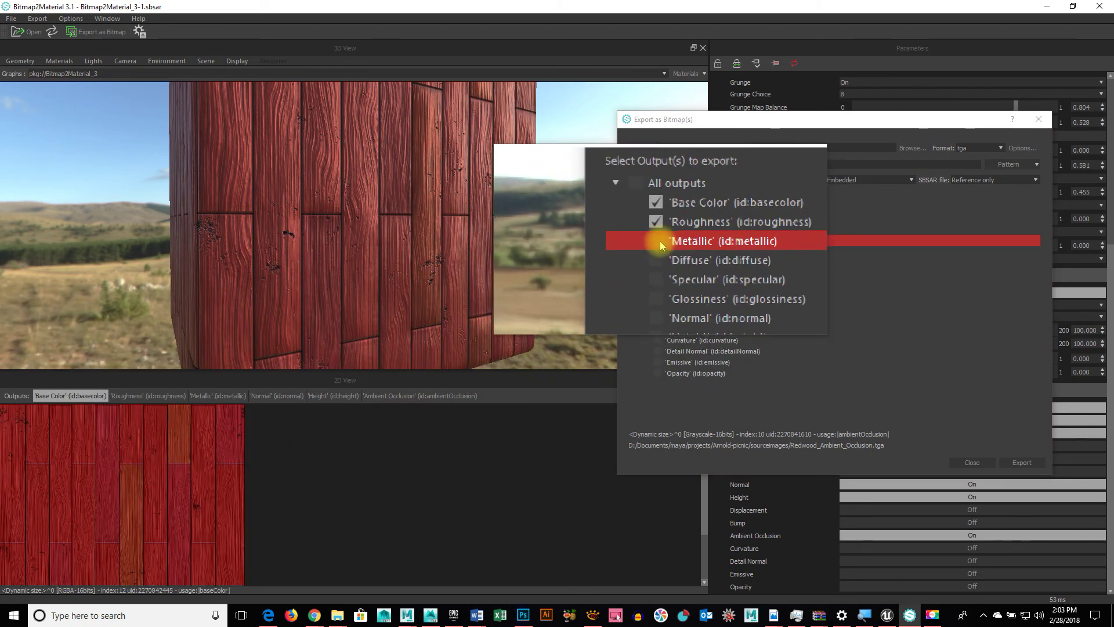
{"action": "left_click", "coordinate": [658, 241]}
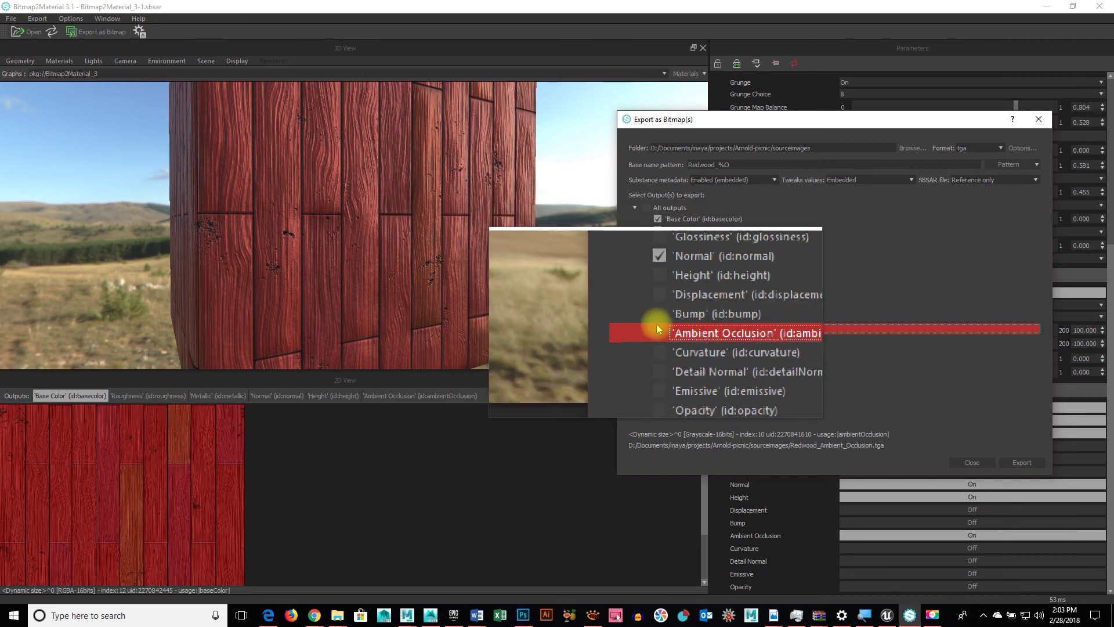
{"action": "left_click", "coordinate": [659, 321]}
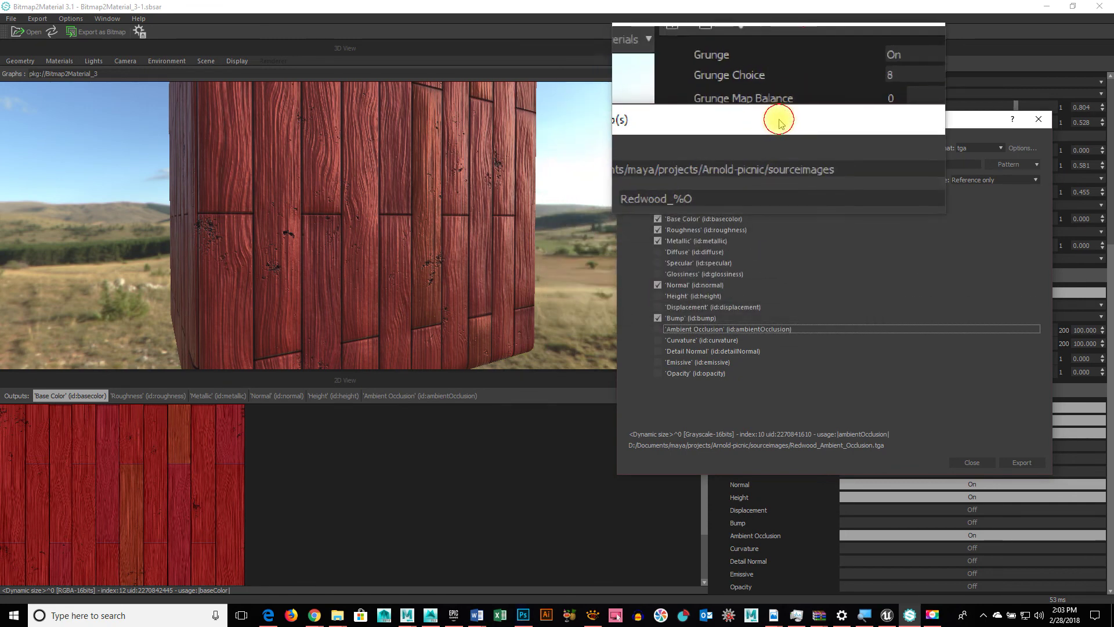
{"action": "left_click_drag", "start_coordinate": [770, 128], "coordinate": [507, 111]}
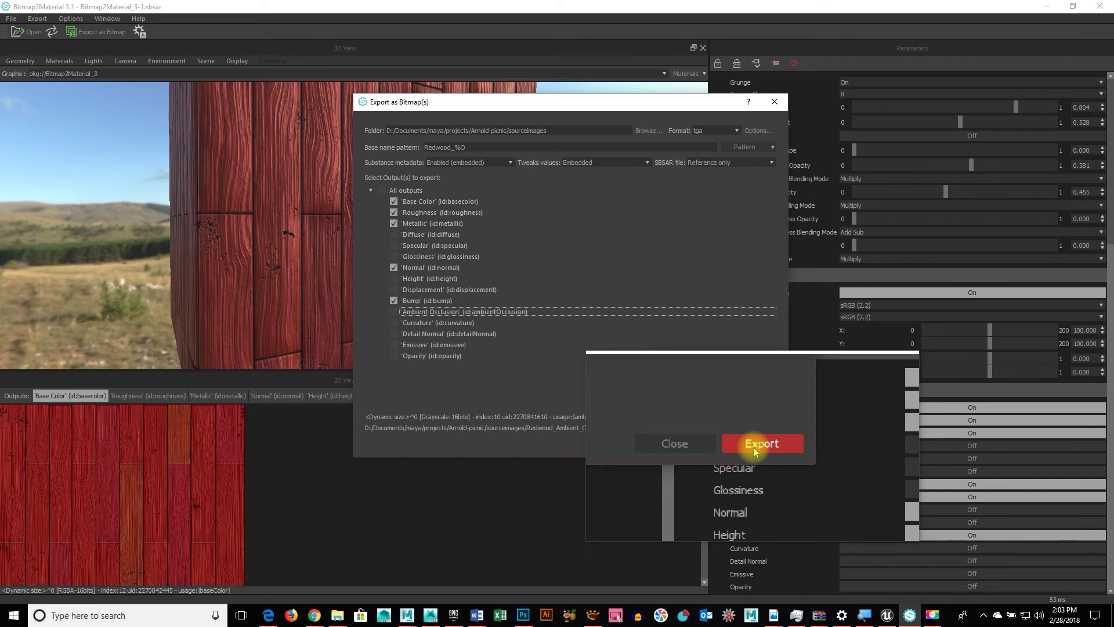
Export the five Redwood TGA maps into sourceimages and close the finished export window
{"action": "left_click", "coordinate": [754, 445]}
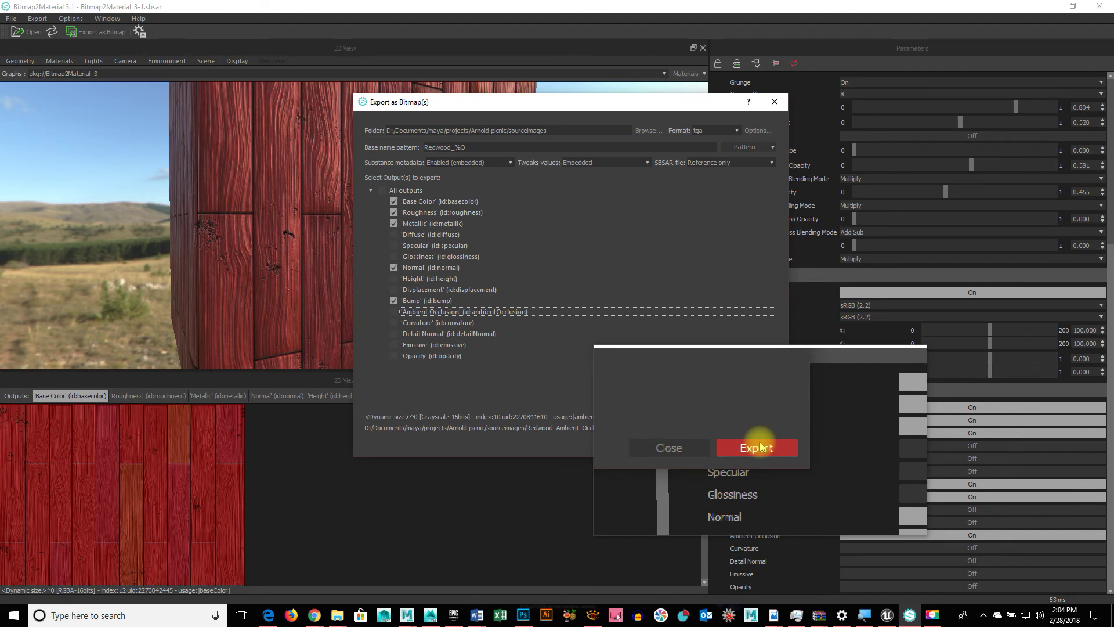
{"action": "left_click", "coordinate": [760, 447]}
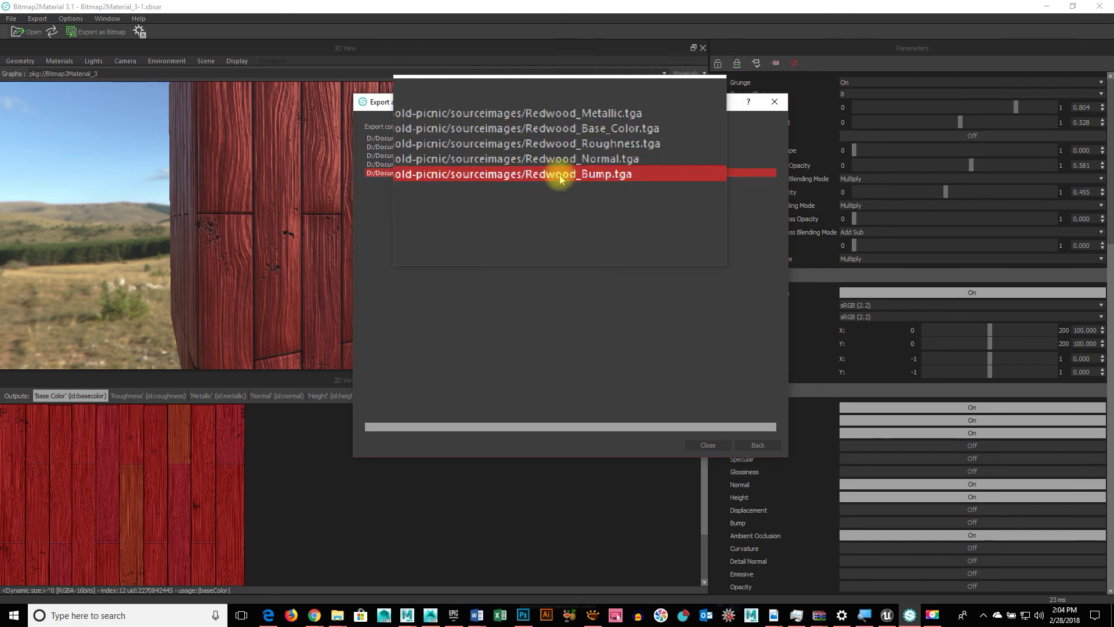
{"action": "left_click", "coordinate": [706, 448]}
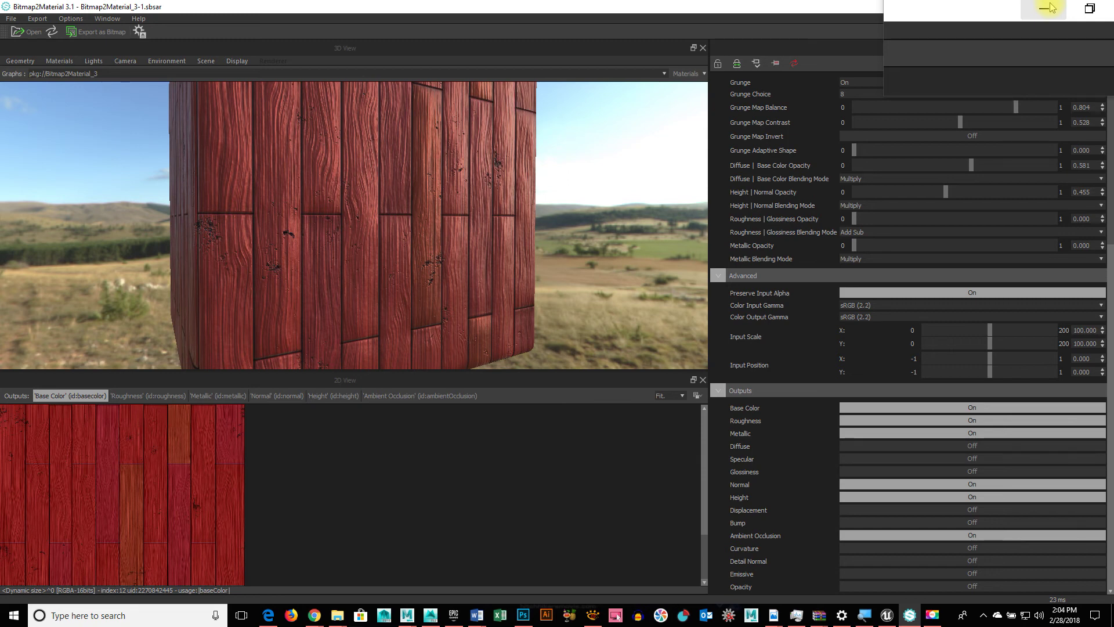
{"action": "left_click", "coordinate": [1051, 8]}
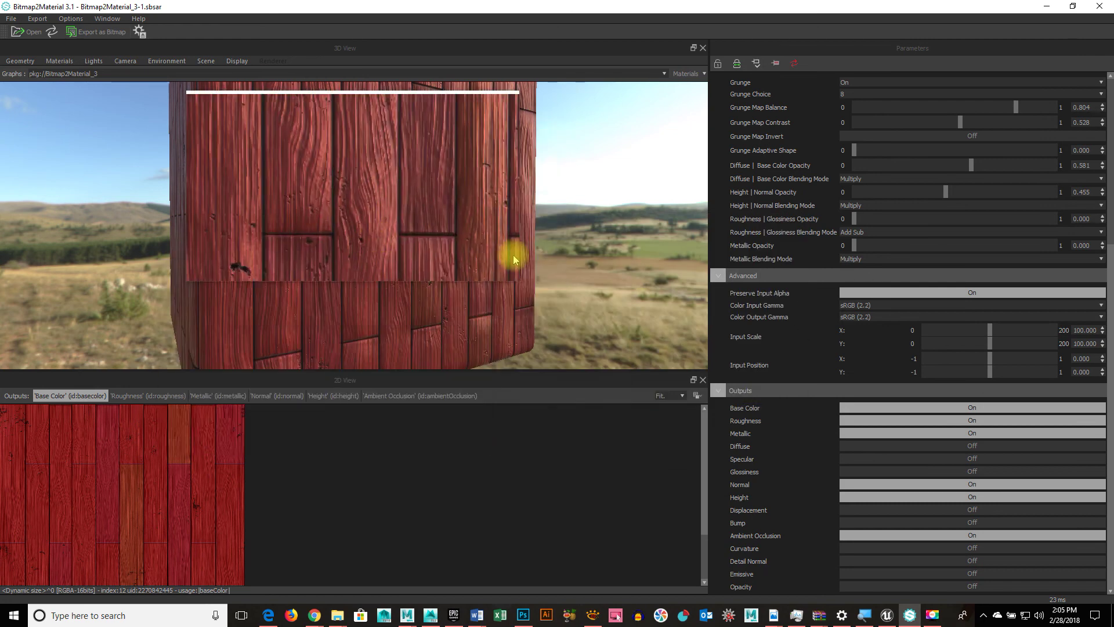
Expand the Diffuse | Base Color adjustments, then open the Rendering Engine dialog showing Direct3D 10
{"action": "scroll", "coordinate": [777, 400], "scroll_direction": "up", "scroll_amount": 2}
{"action": "scroll", "coordinate": [918, 242], "scroll_direction": "up", "scroll_amount": 5}
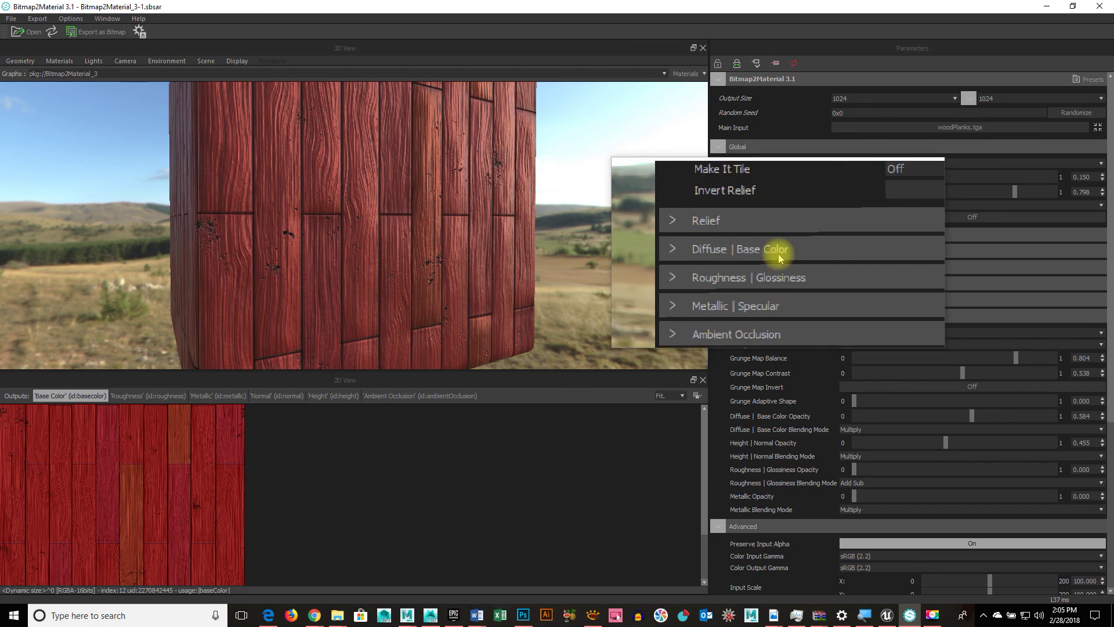
{"action": "left_click", "coordinate": [779, 258]}
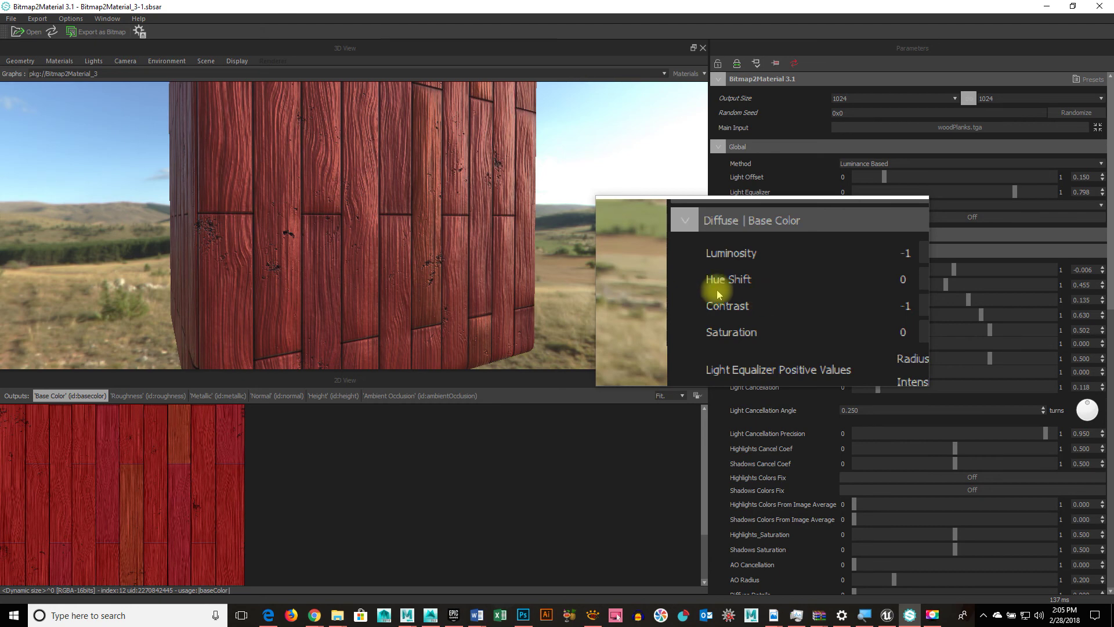
{"action": "left_click", "coordinate": [17, 25]}
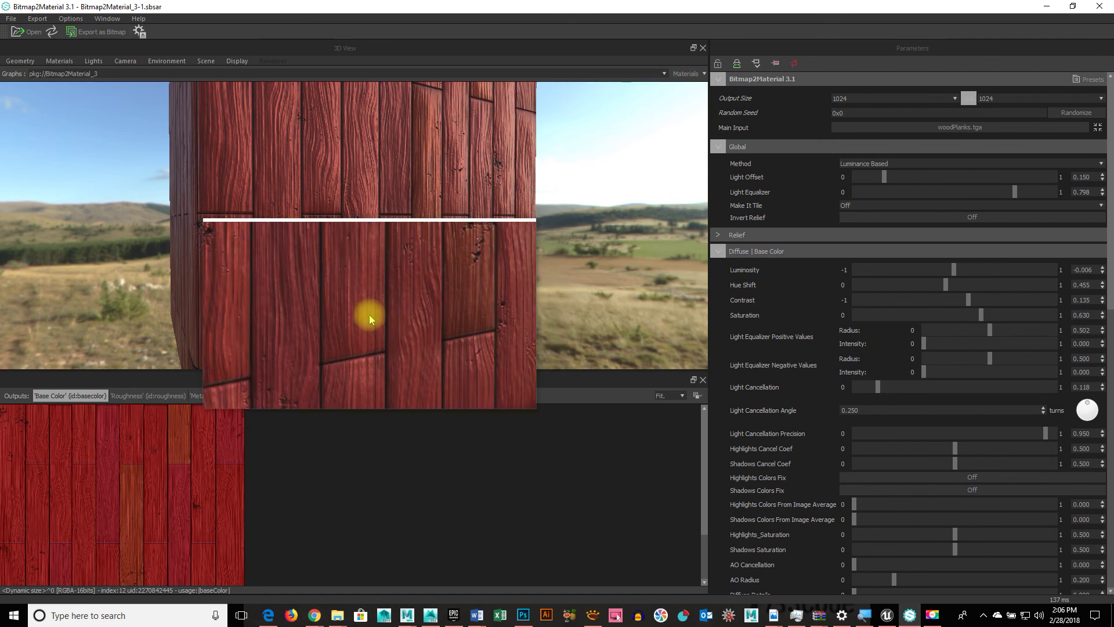
{"action": "left_click", "coordinate": [140, 33]}
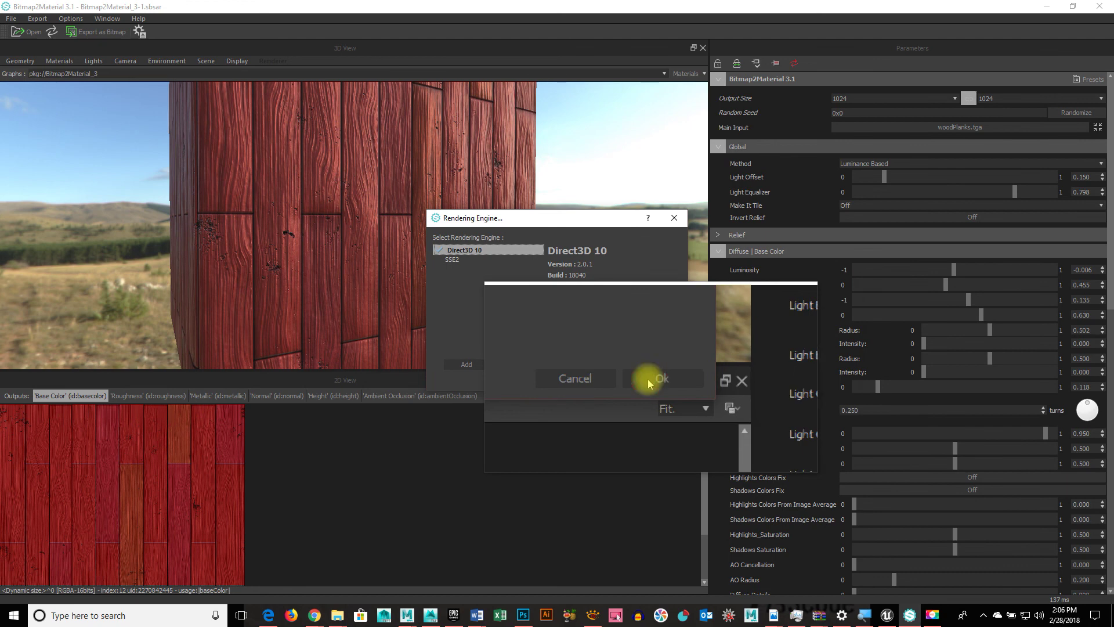
{"action": "left_click", "coordinate": [597, 375]}
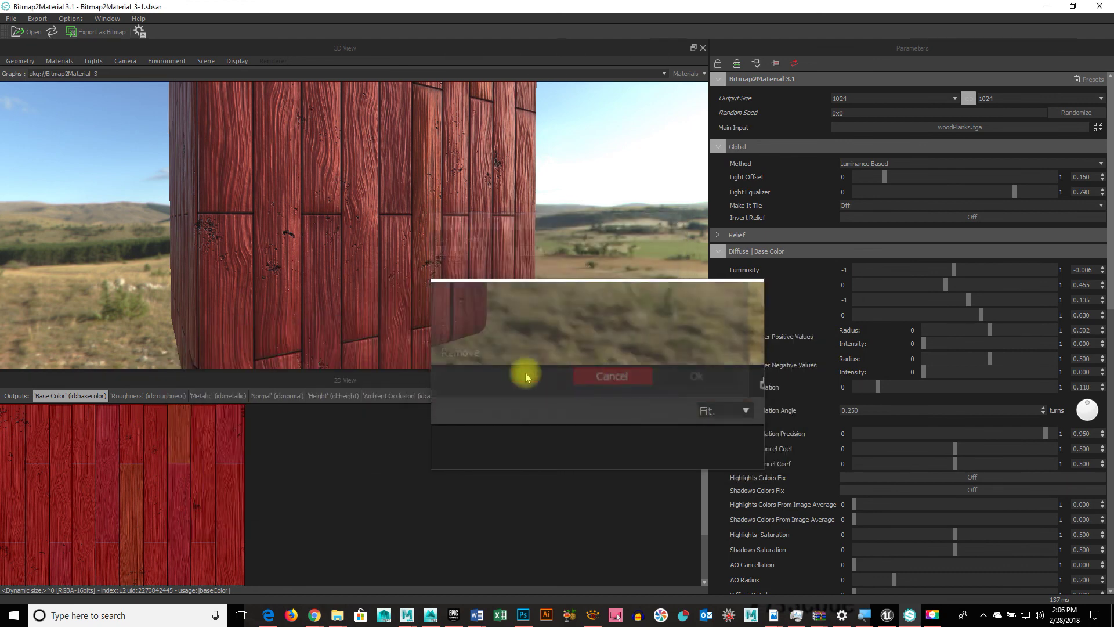
{"action": "left_click", "coordinate": [106, 21]}
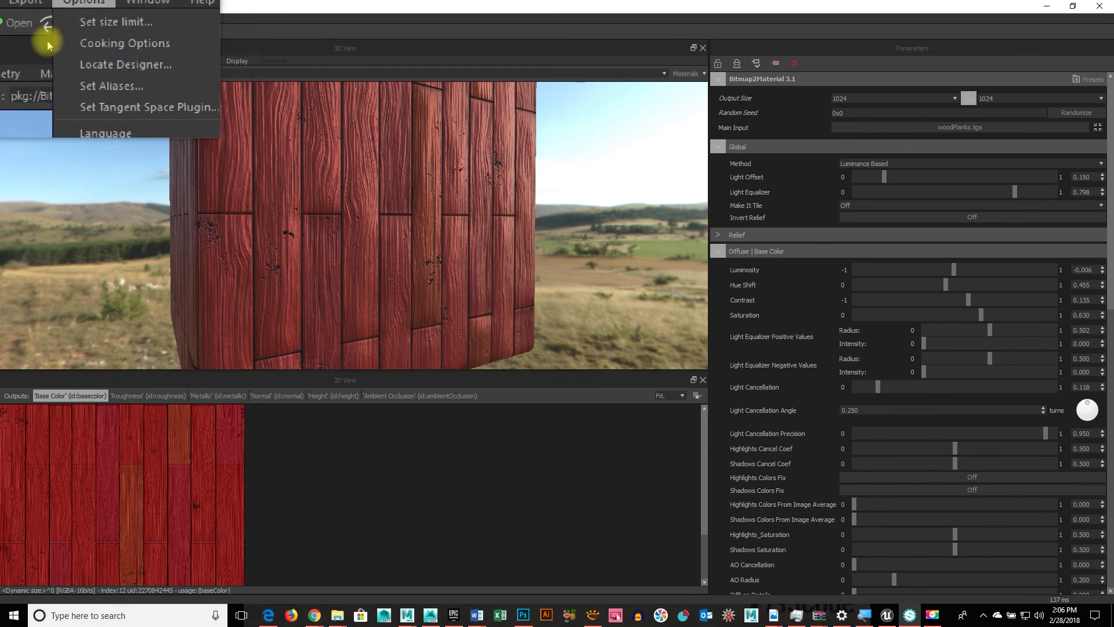
{"action": "mouse_move", "coordinate": [33, 21]}
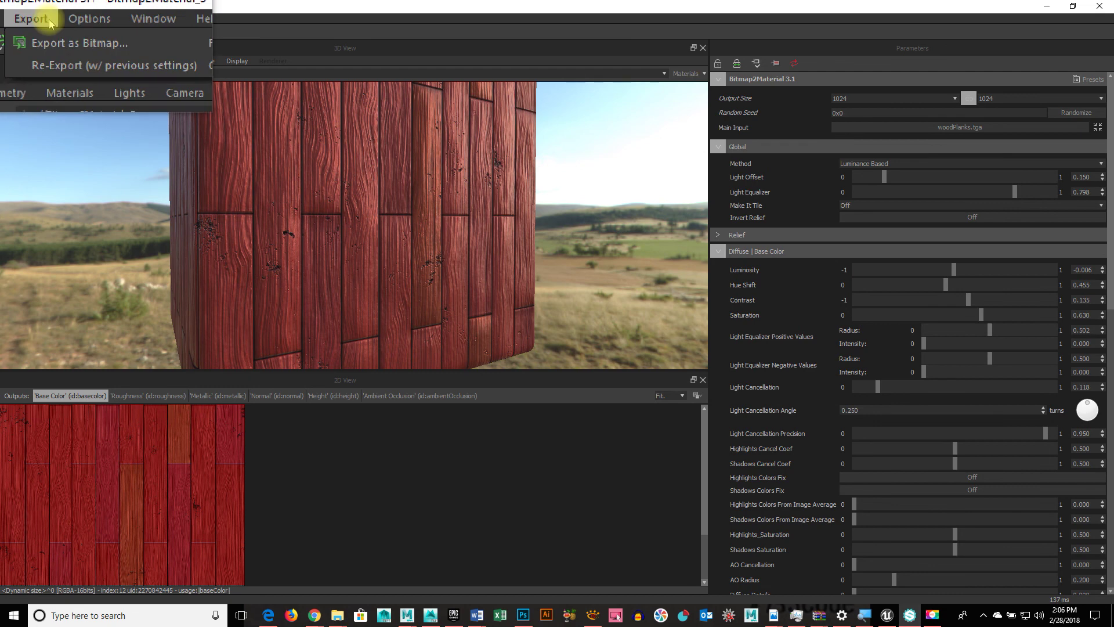
{"action": "mouse_move", "coordinate": [138, 22]}
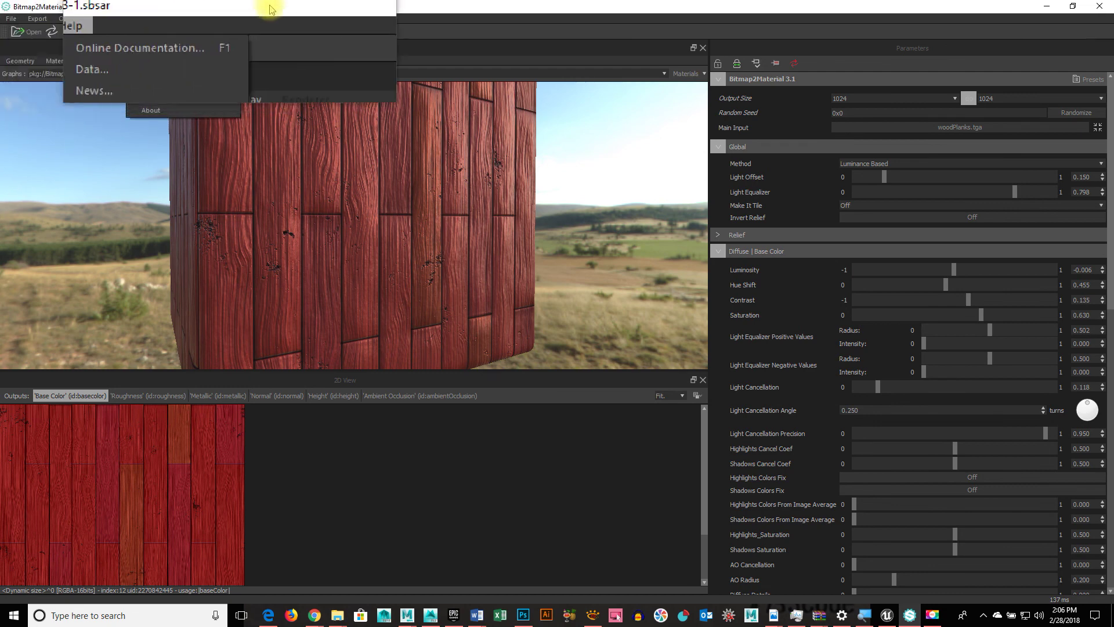
{"action": "left_click", "coordinate": [480, 356]}
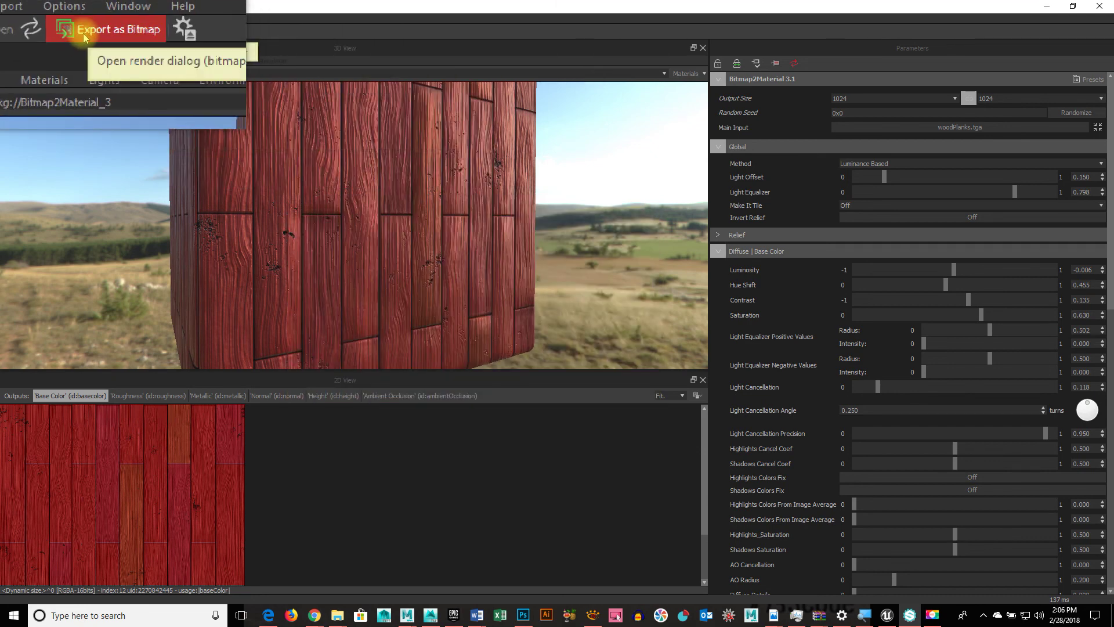
Reopen Export as Bitmap(s) with the Redwood_%O pattern and show its output list
{"action": "left_click", "coordinate": [84, 36]}
{"action": "left_click", "coordinate": [458, 243]}
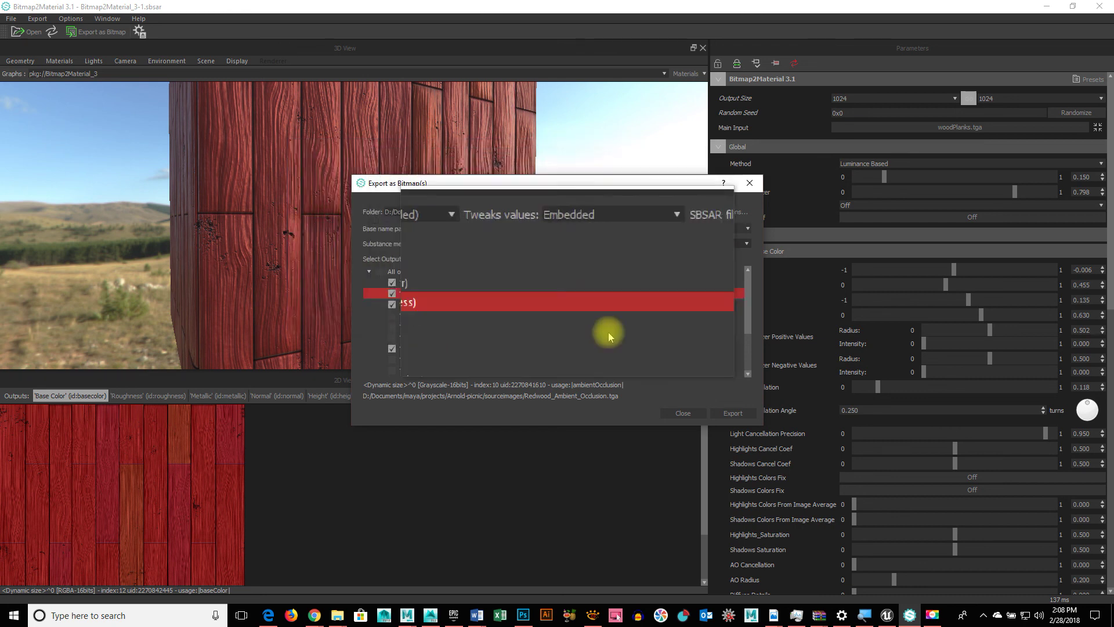
{"action": "left_click", "coordinate": [933, 615]}
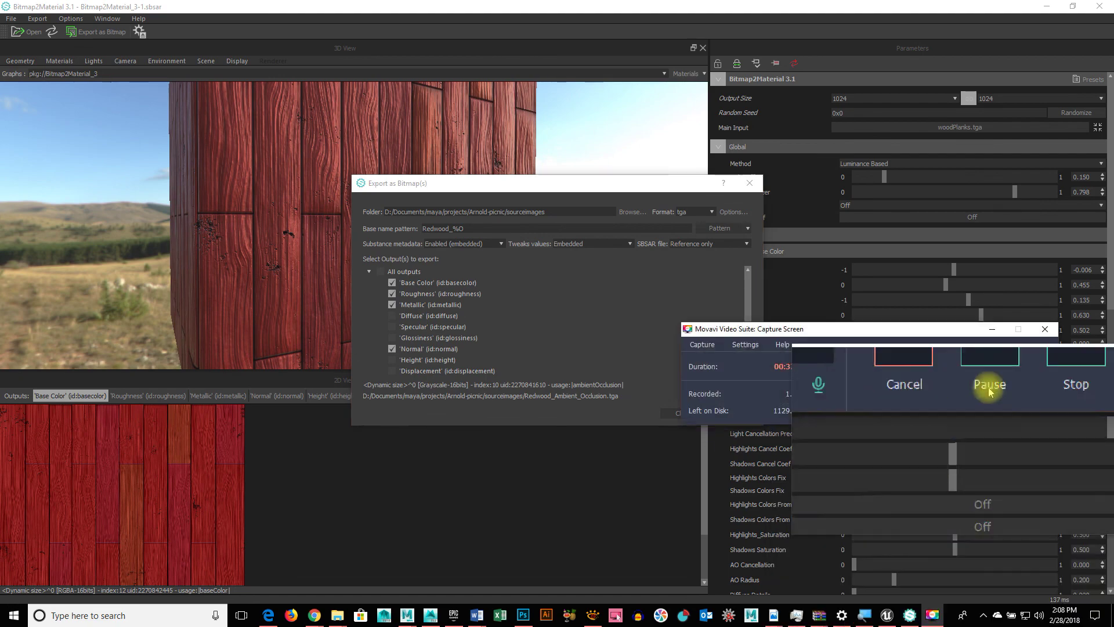